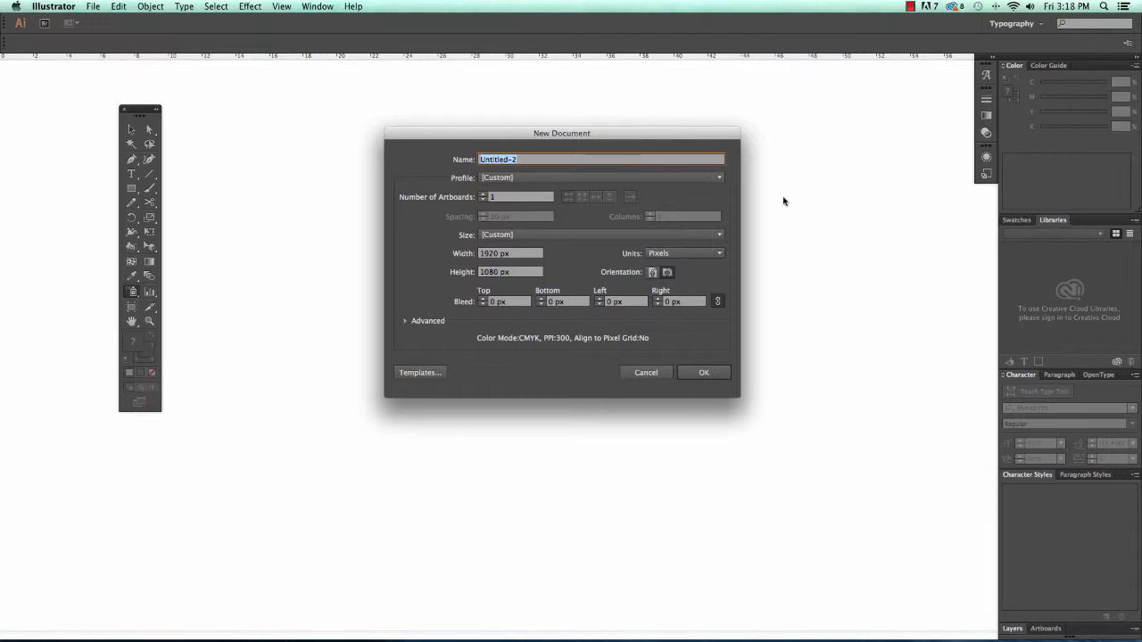
- Create a 1920 × 1080 px document named 'infogrphic'
left_click_drag(589, 130, 540, 130)
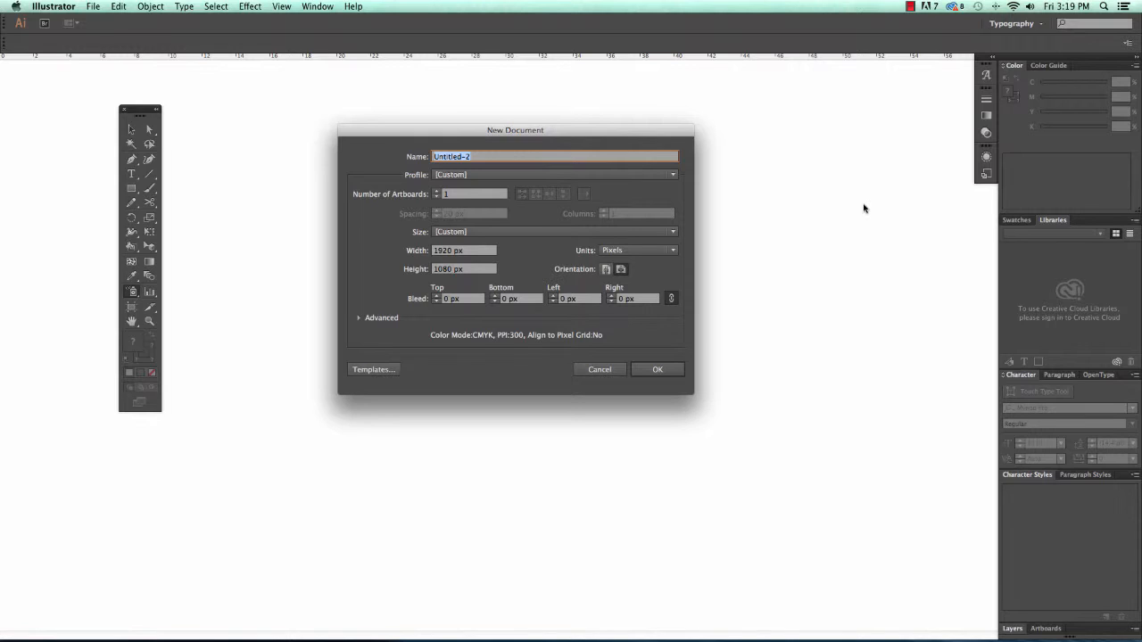
type("infogrphic")
left_click(658, 370)
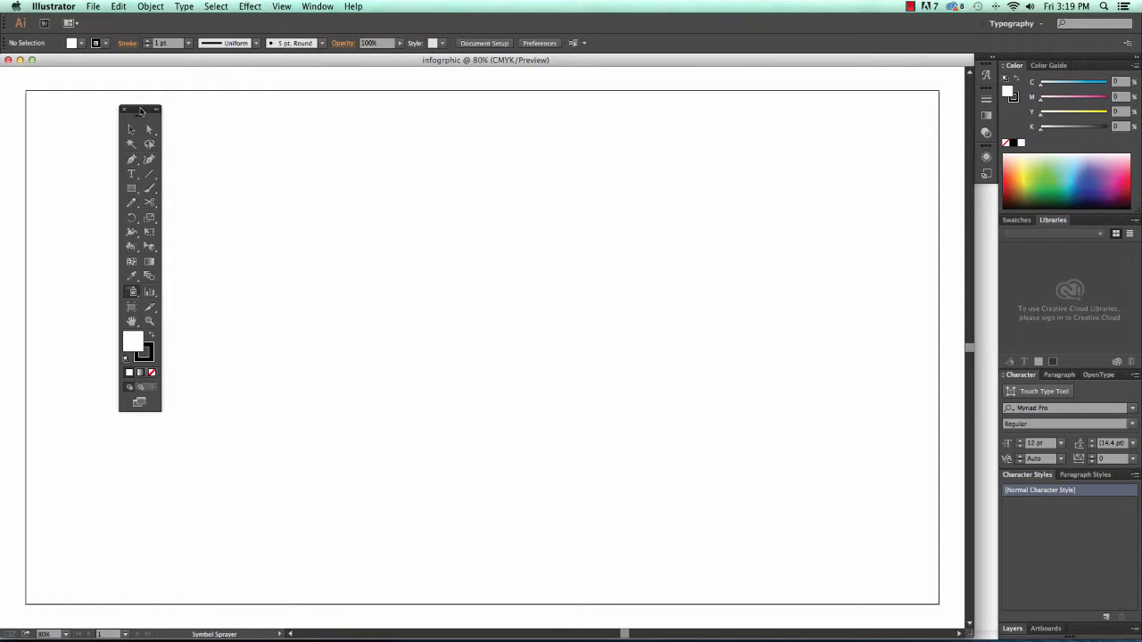
- Move the floating Tools panel lower, toggle its one/two-column layout, and show the Swatches panel
left_click_drag(140, 110, 90, 117)
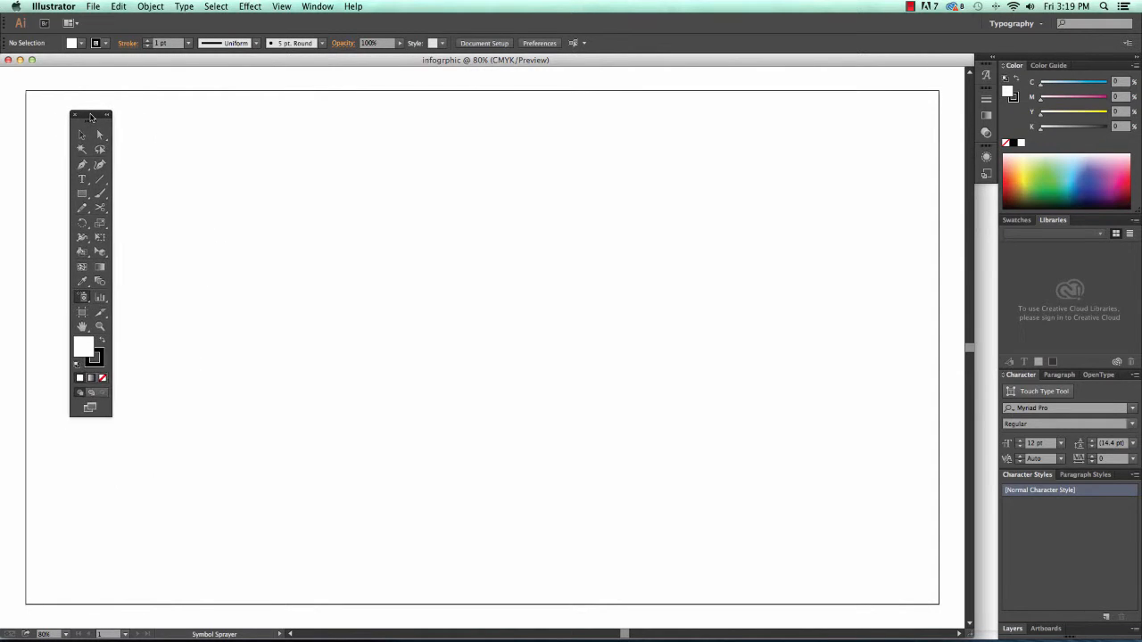
double_click(90, 117)
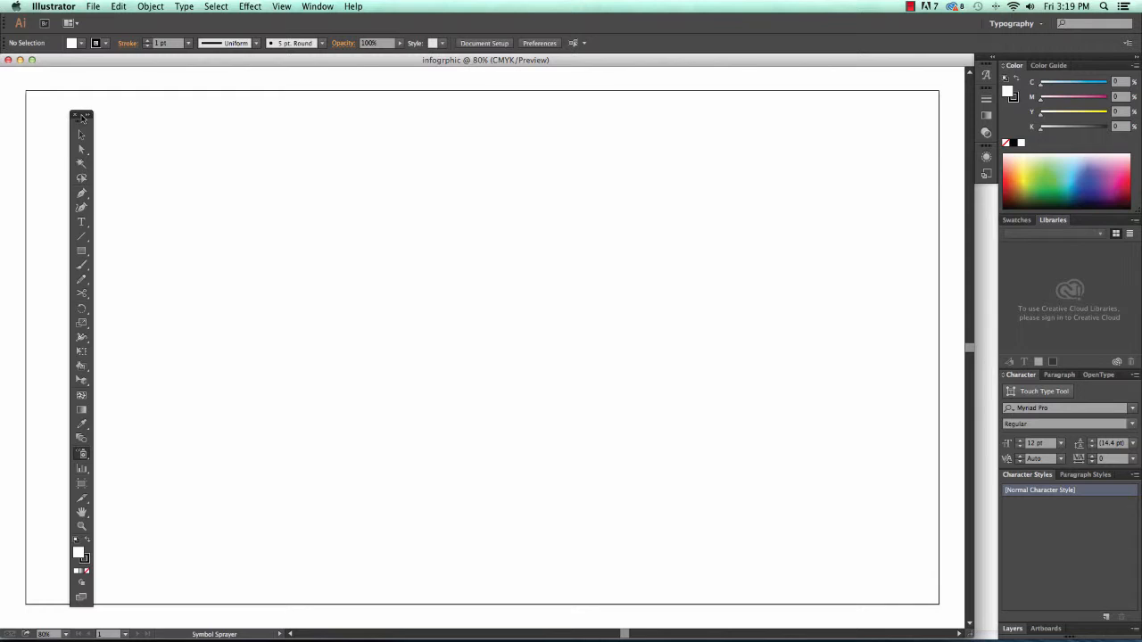
left_click(83, 116)
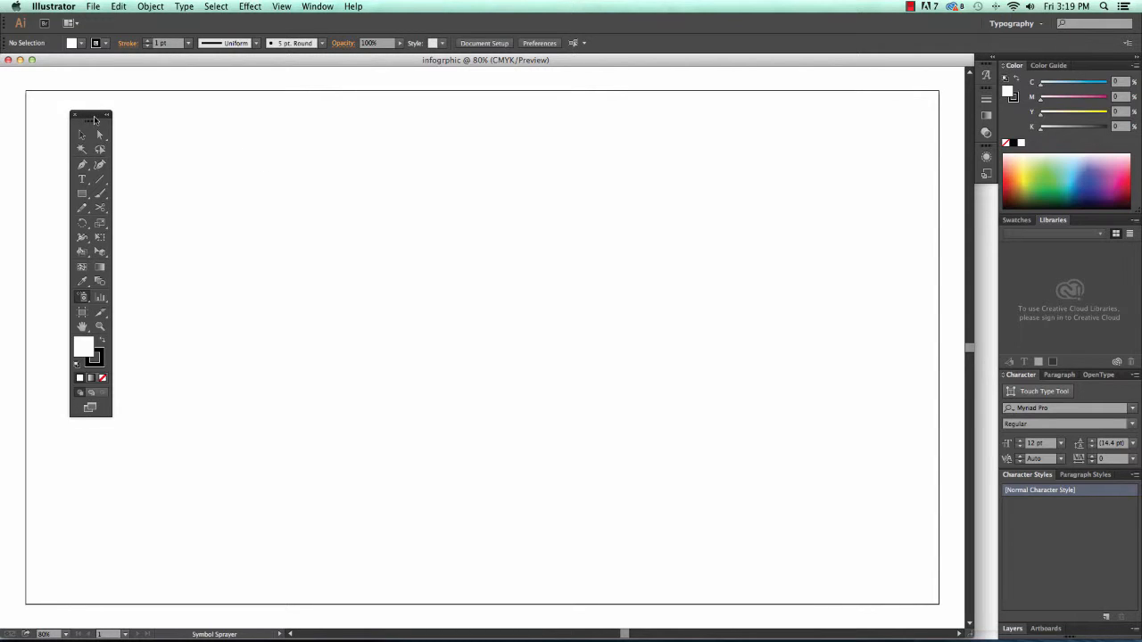
left_click_drag(94, 118, 104, 152)
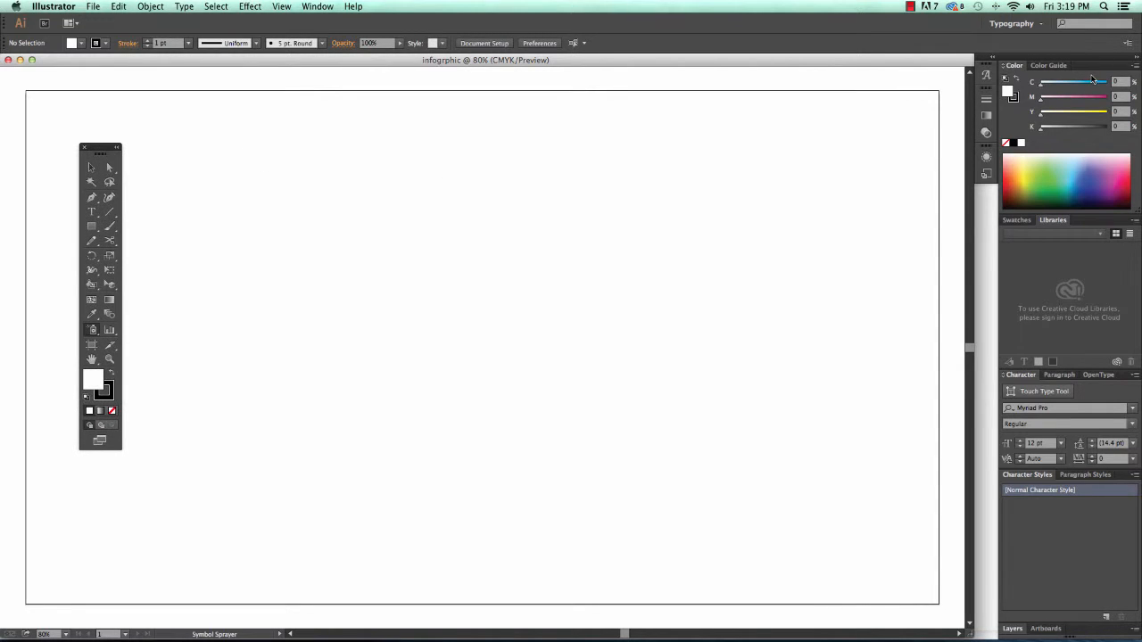
left_click(1017, 220)
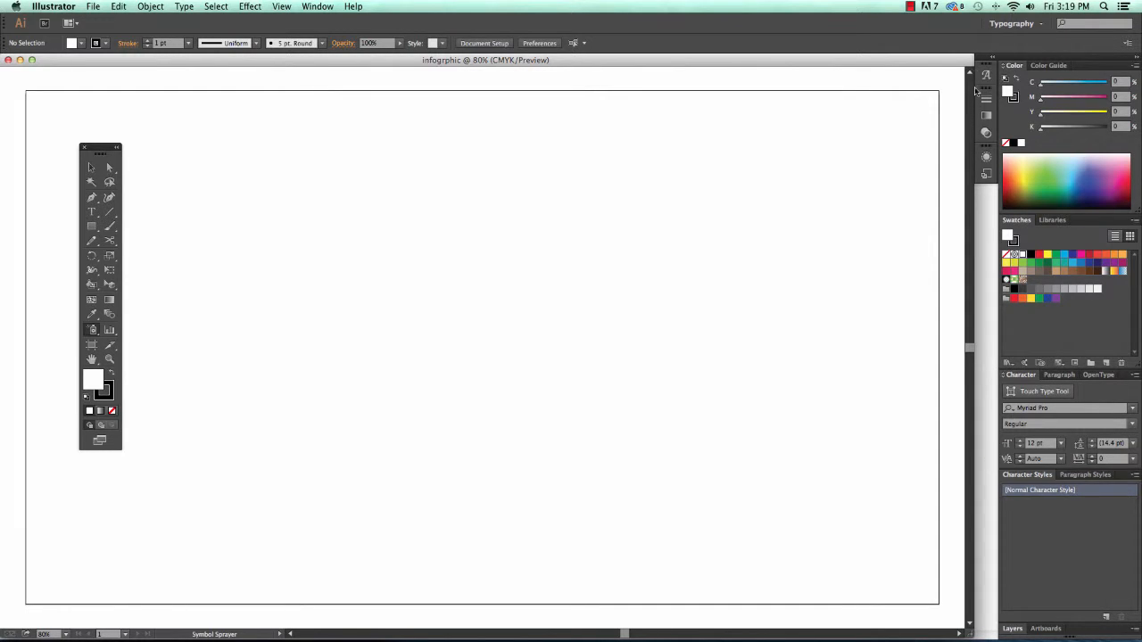
left_click(315, 7)
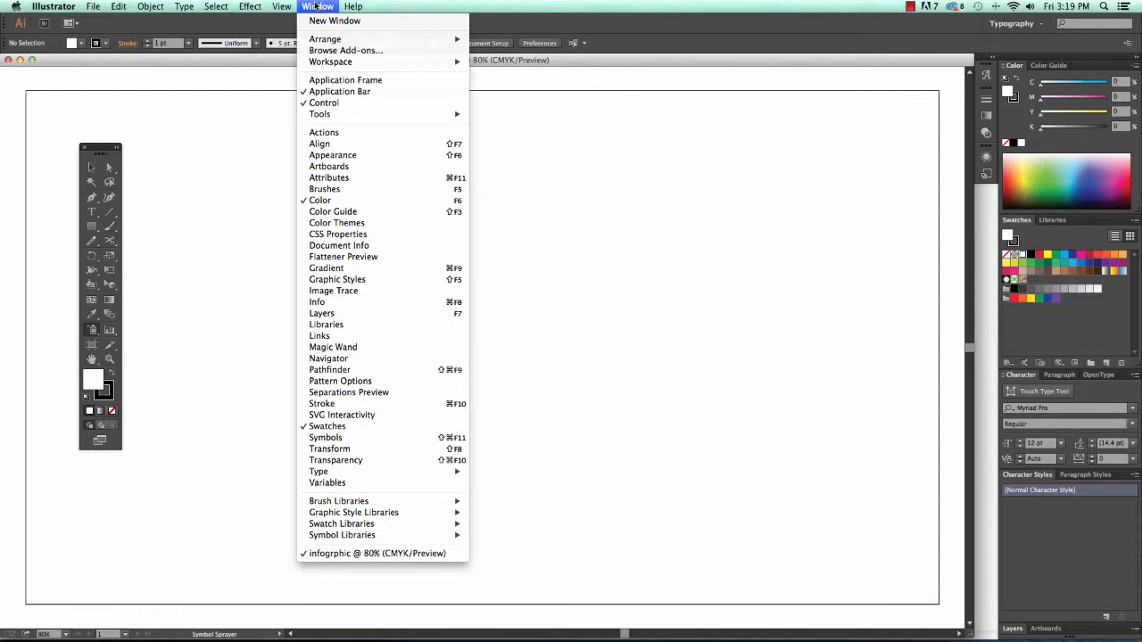
- Show the Layers panel, then switch to the Painting workspace and reset it to defaults
left_click(362, 315)
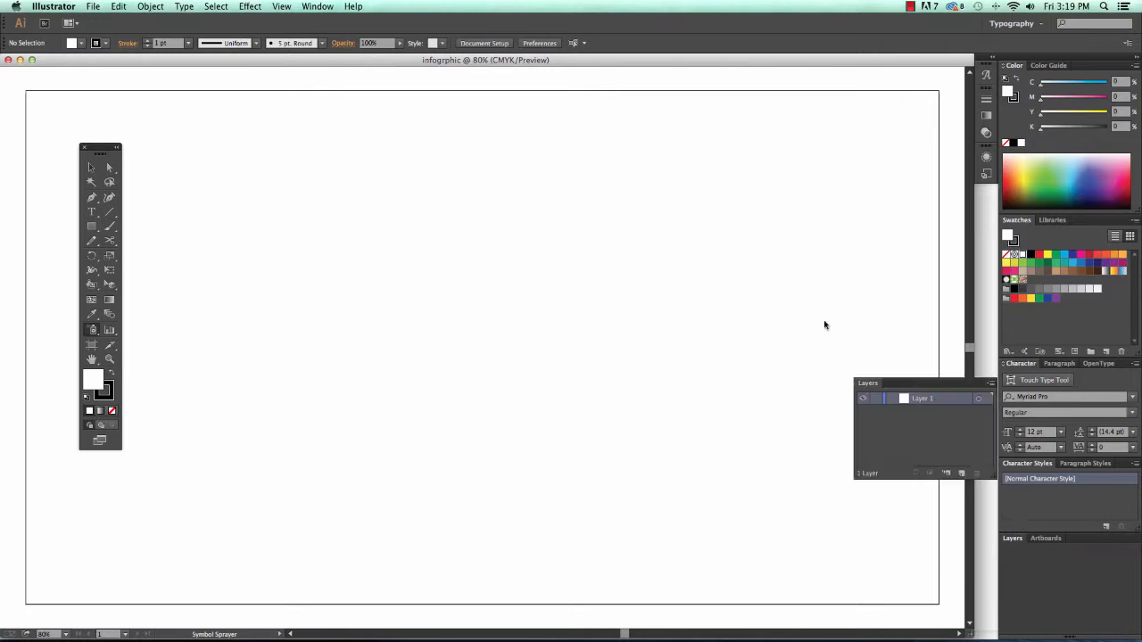
left_click_drag(868, 383, 748, 127)
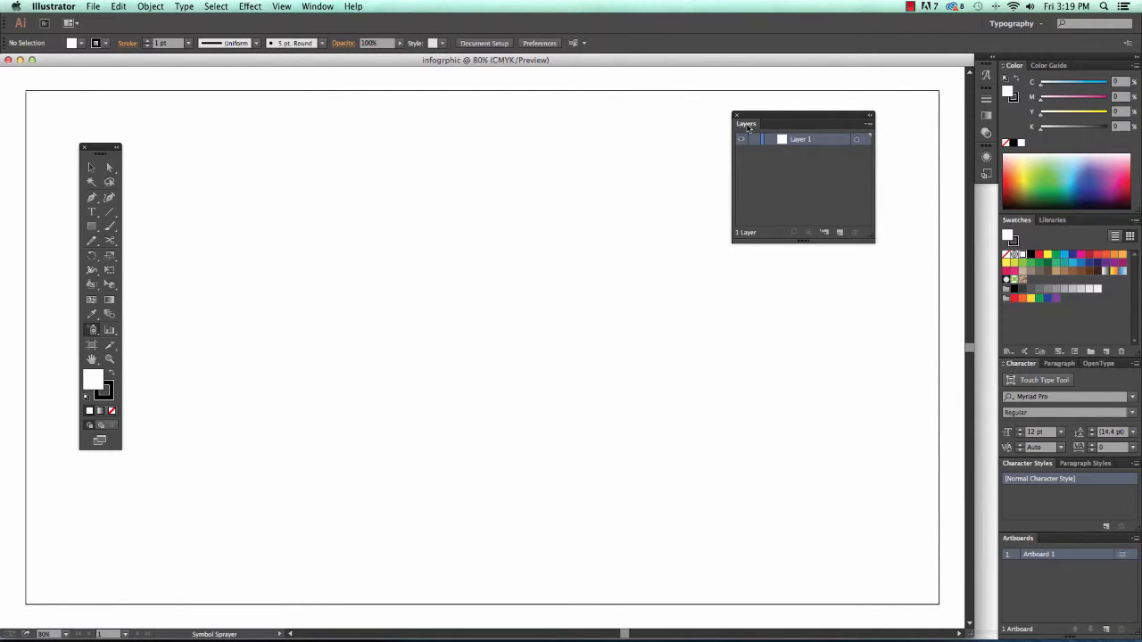
left_click(315, 7)
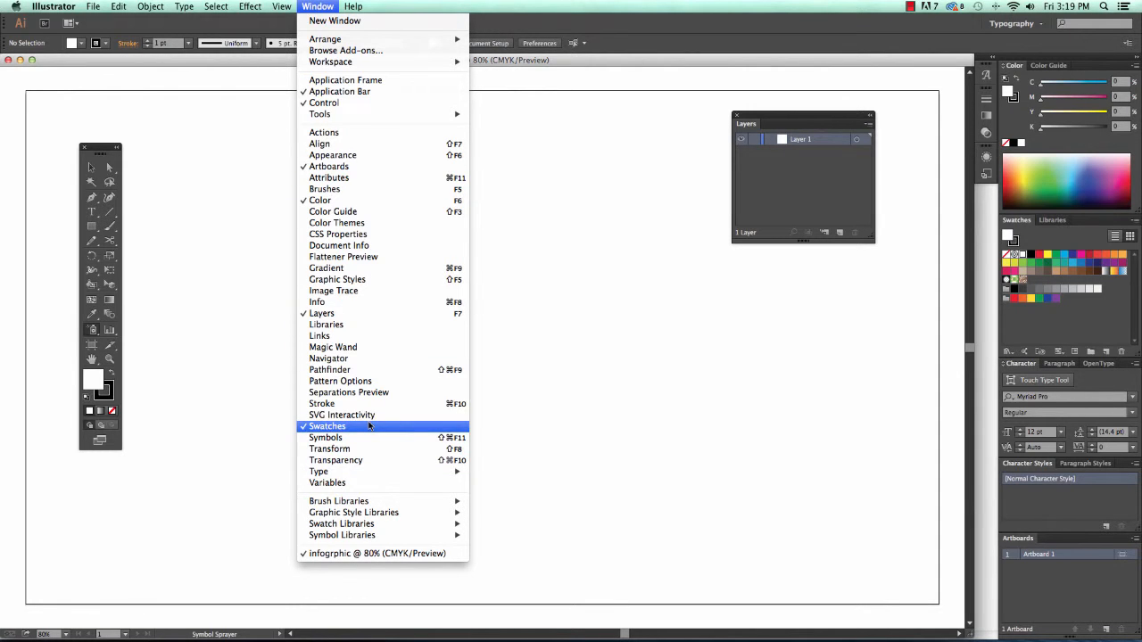
mouse_move(395, 64)
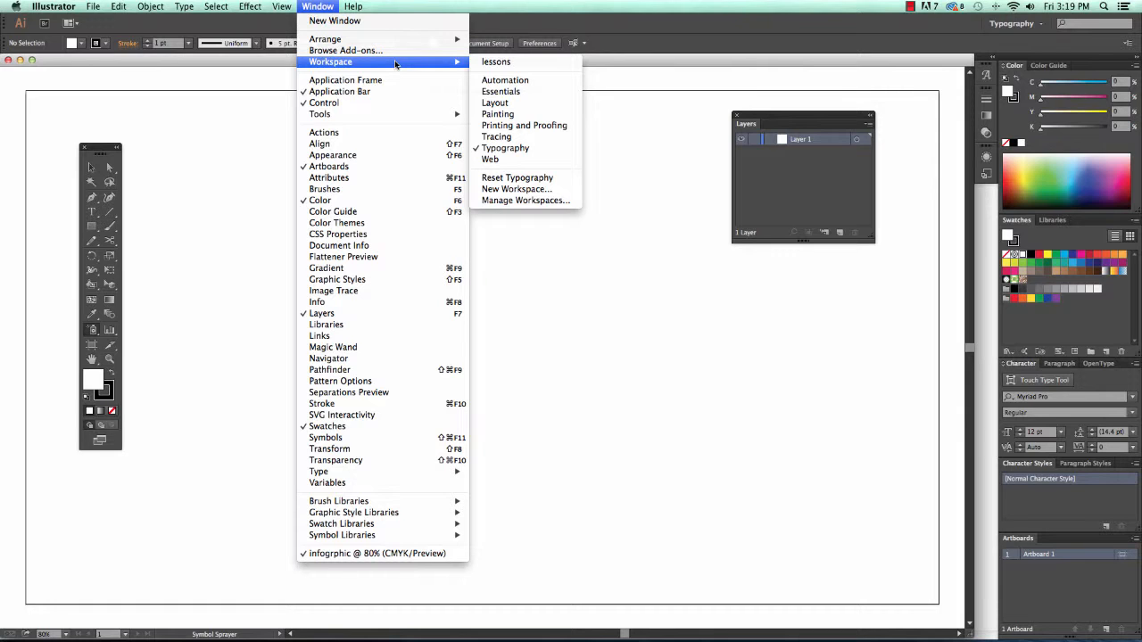
left_click(530, 115)
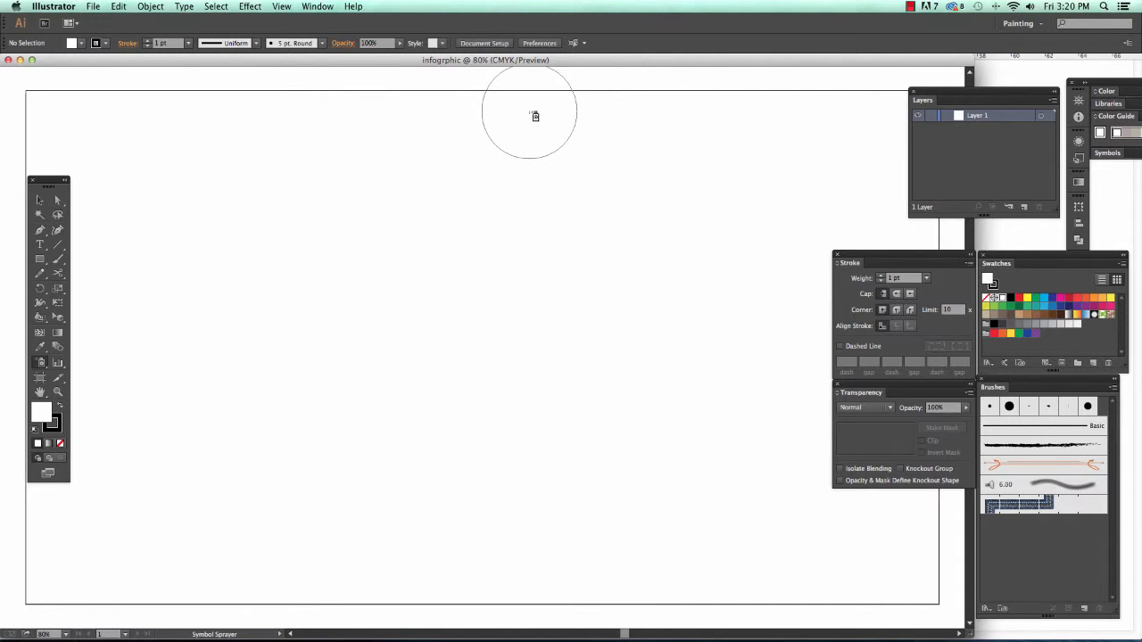
left_click(318, 6)
mouse_move(318, 65)
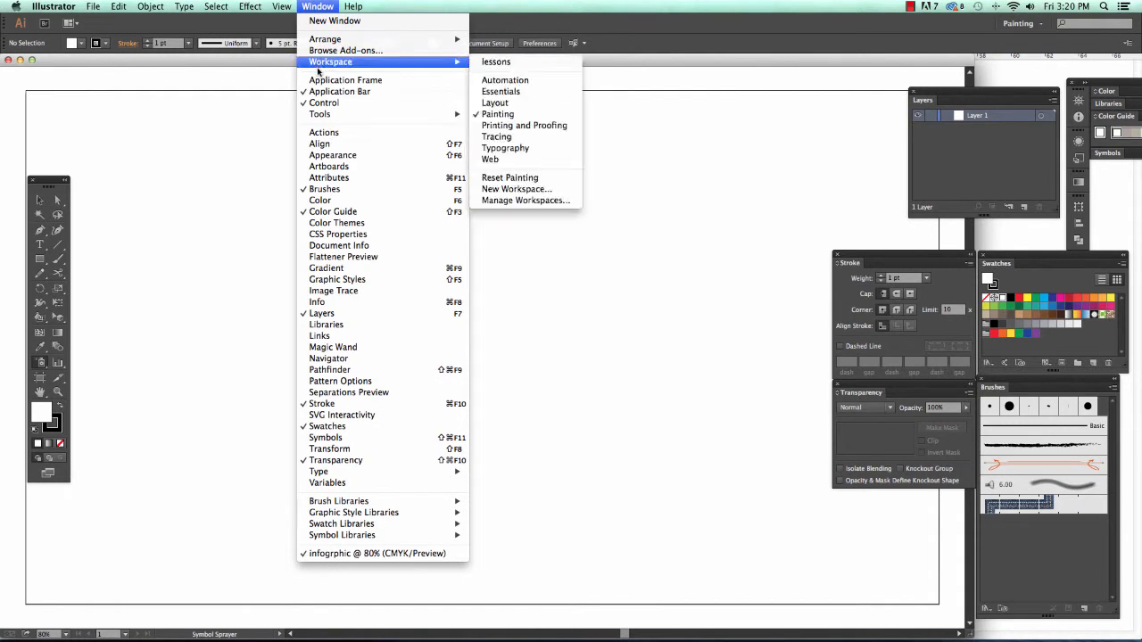
left_click(510, 178)
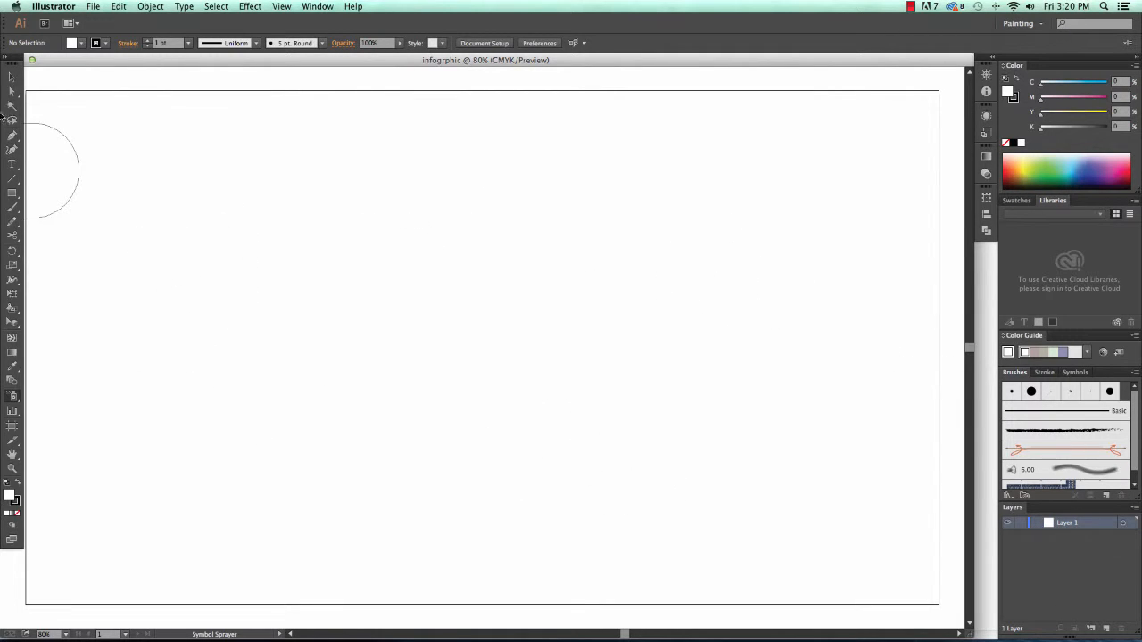
- Float the Layers and Swatches panels separately and undock the Tools panel
left_click(13, 77)
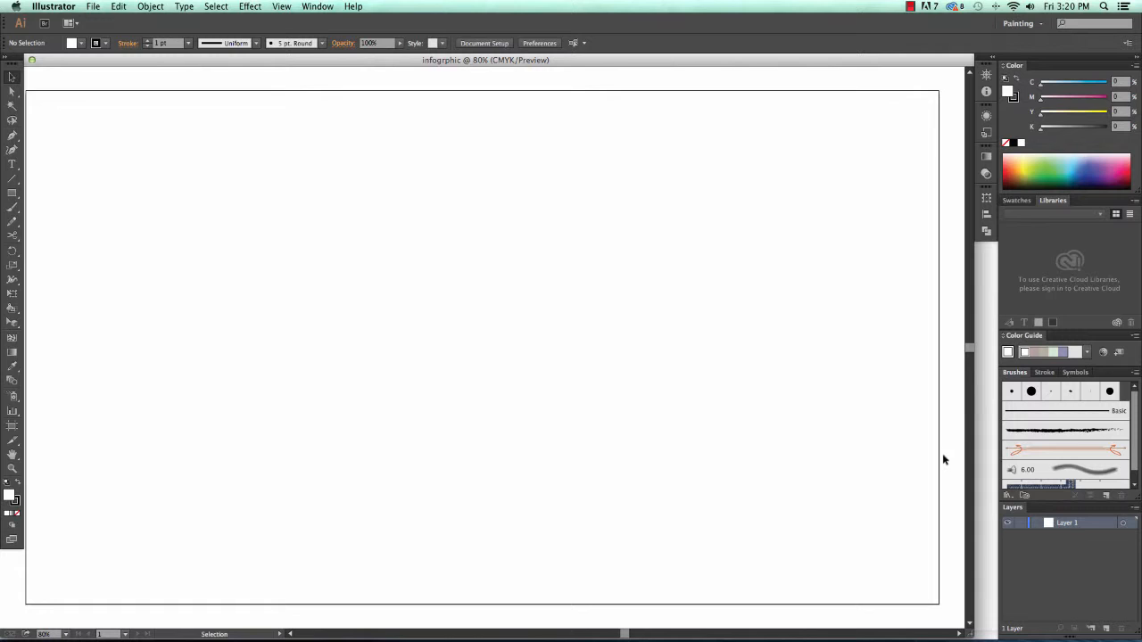
left_click_drag(1023, 509, 805, 135)
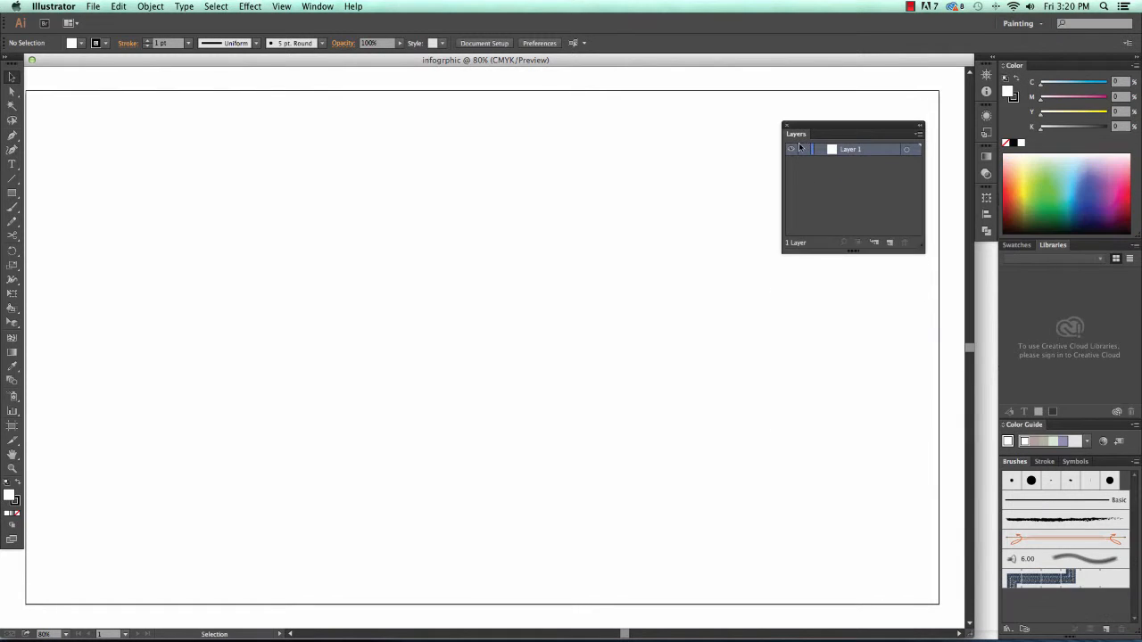
left_click_drag(1016, 244, 811, 264)
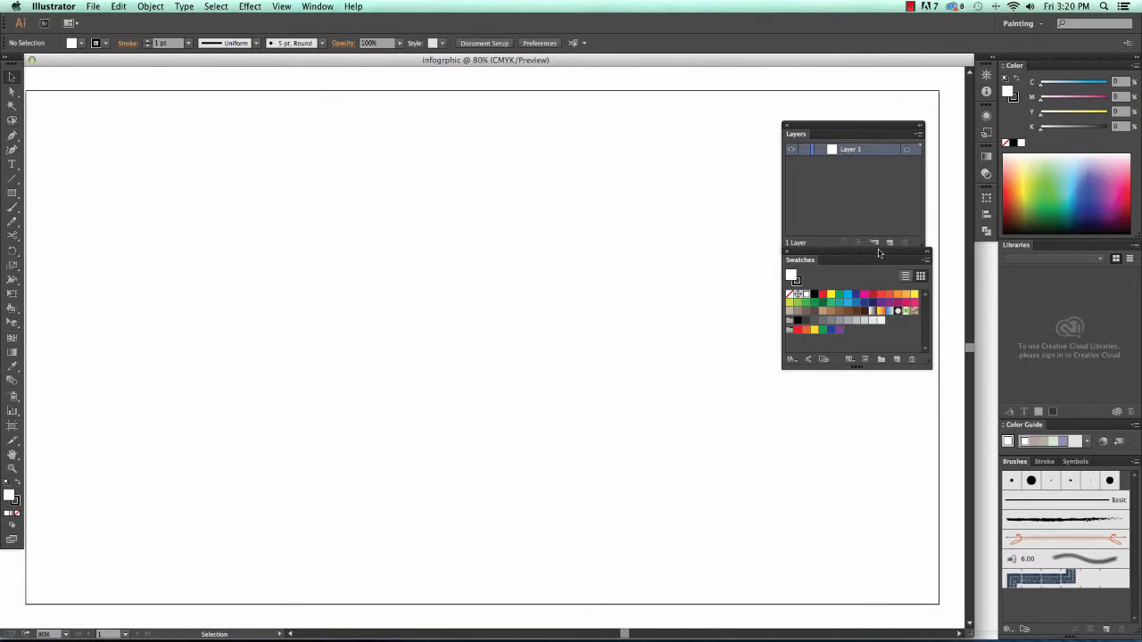
left_click_drag(880, 250, 876, 274)
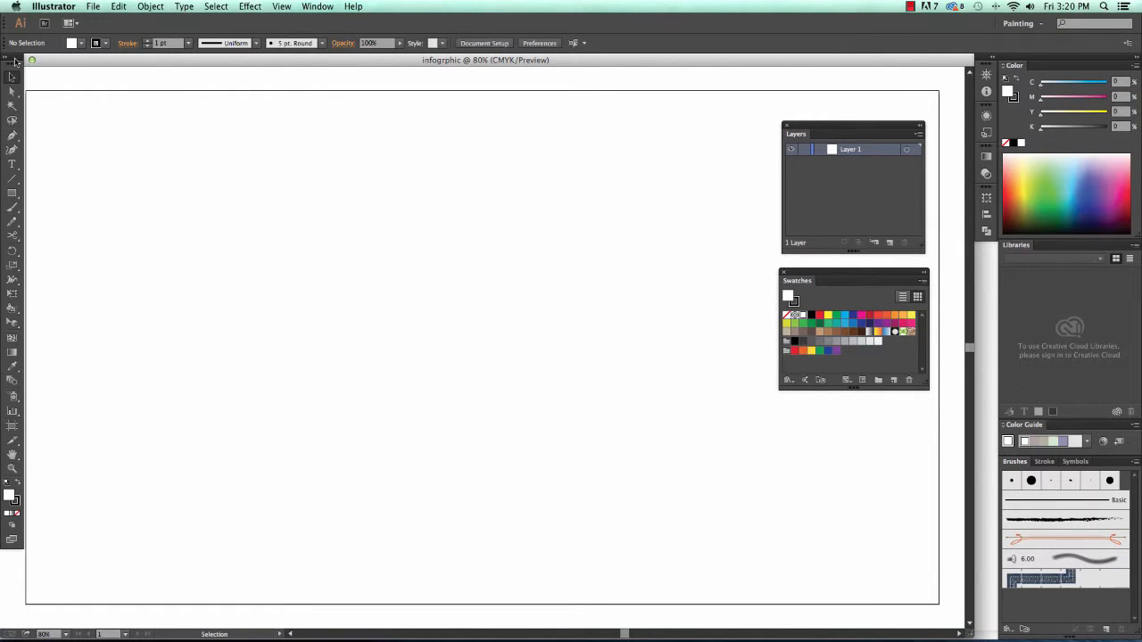
left_click(15, 61)
left_click_drag(15, 61, 58, 150)
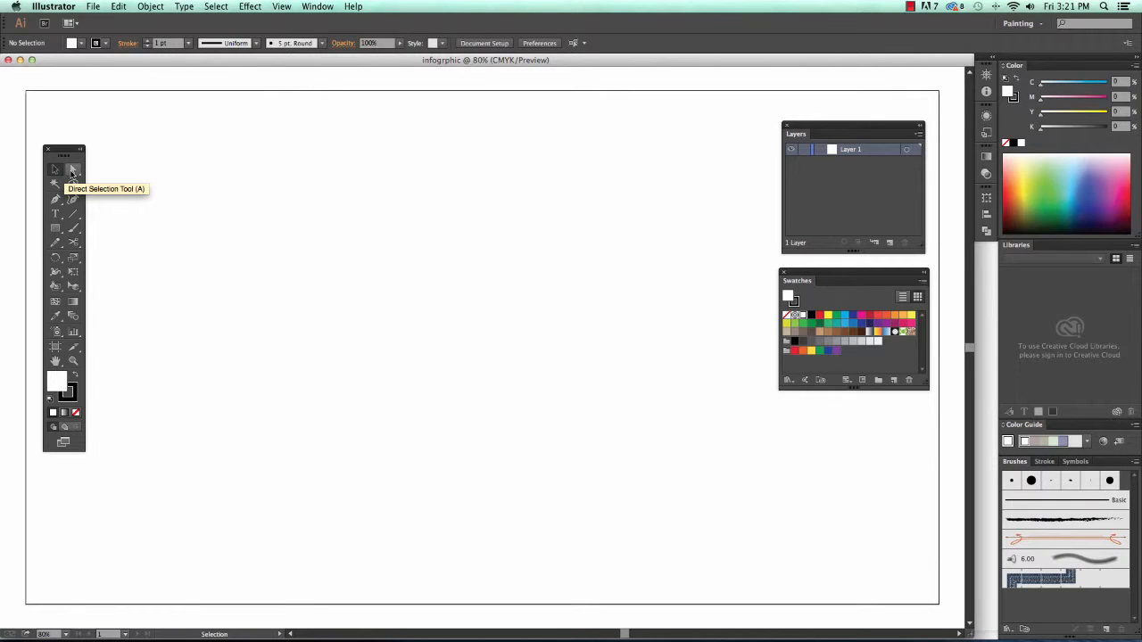
- Try the Direct Selection tool, then pick the Pen Tool from its flyout
left_click(72, 173)
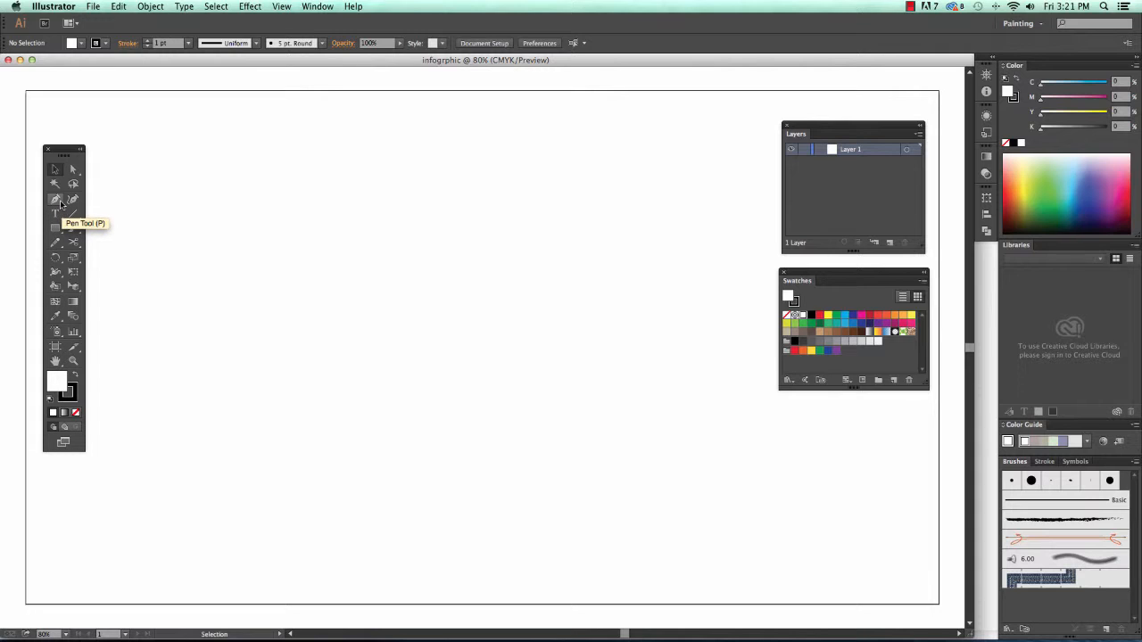
left_click(62, 204)
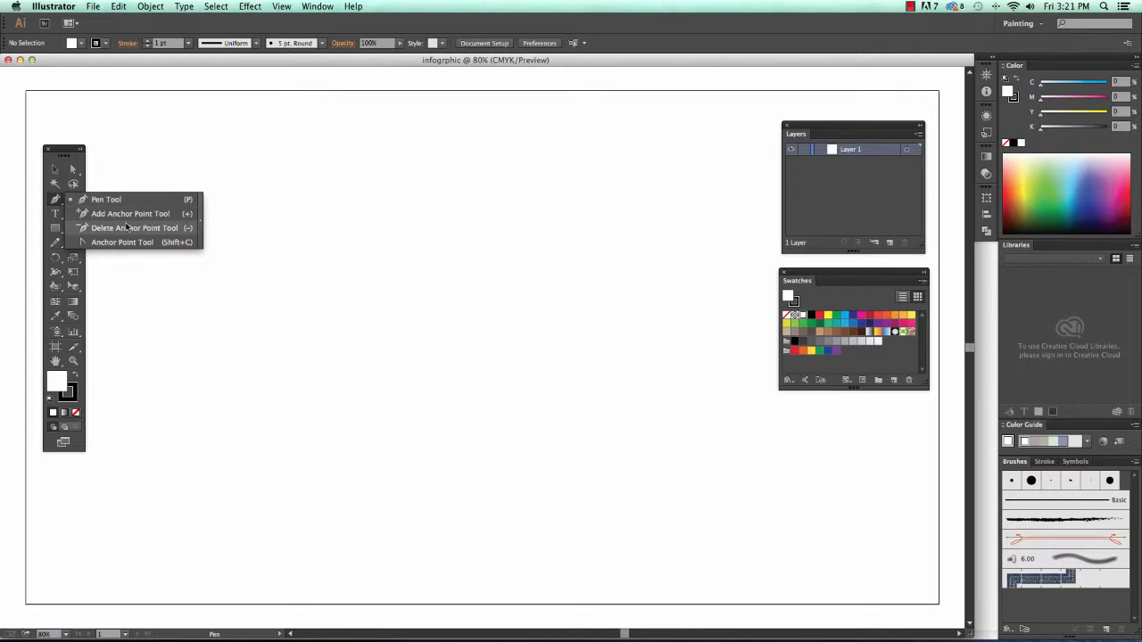
left_click(98, 200)
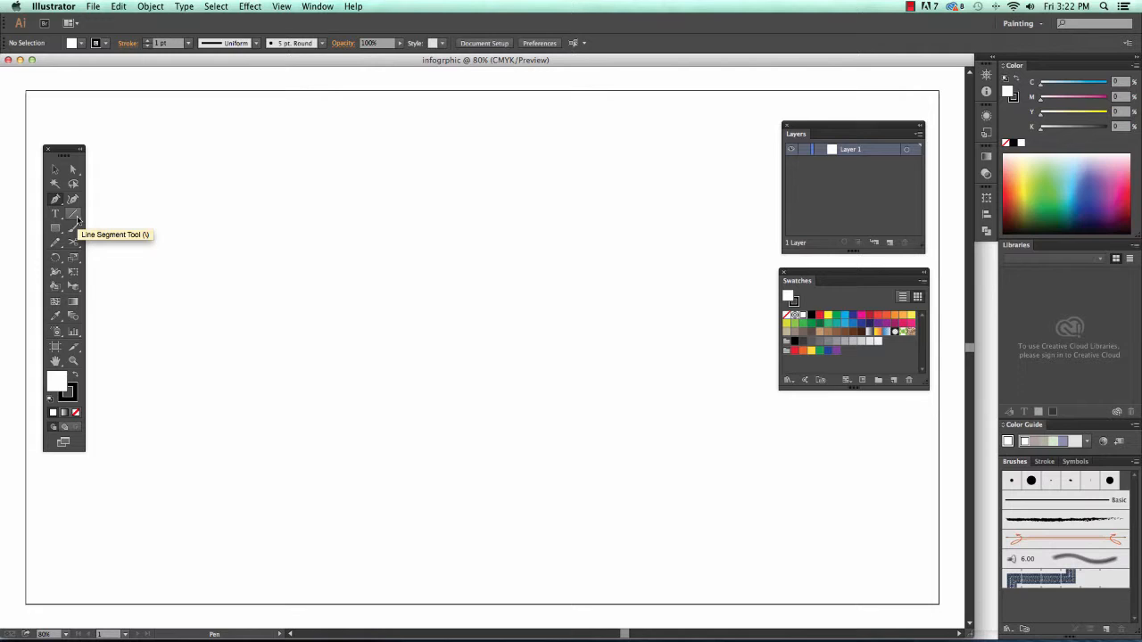
- Browse the line and shape tool flyouts, opening and cancelling the Rectangle size dialog
left_click(78, 219)
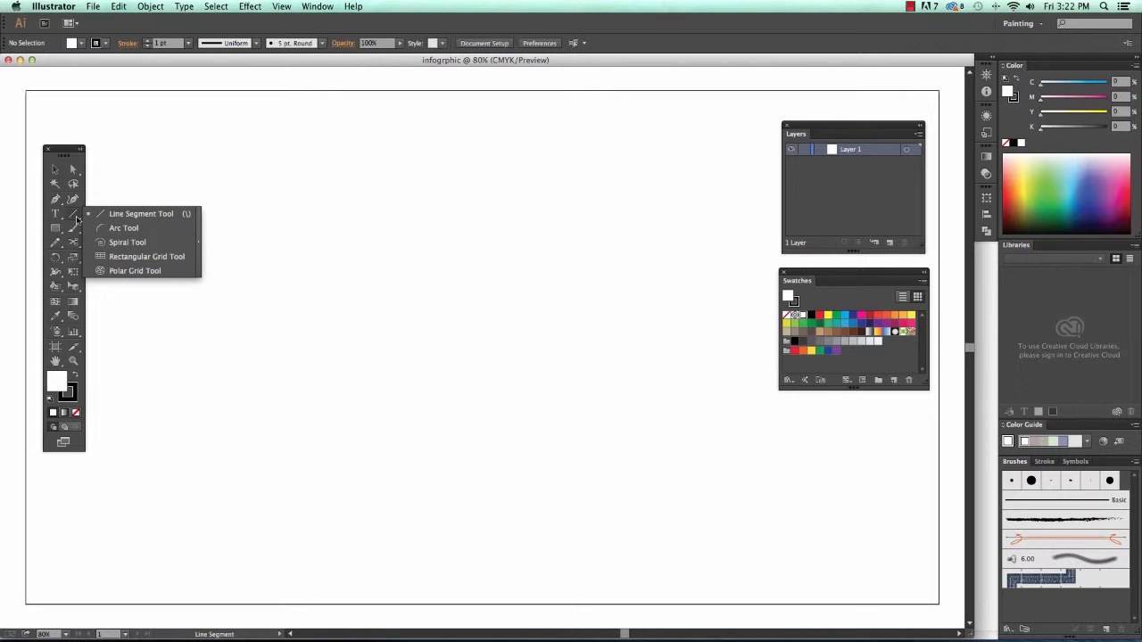
left_click(54, 230)
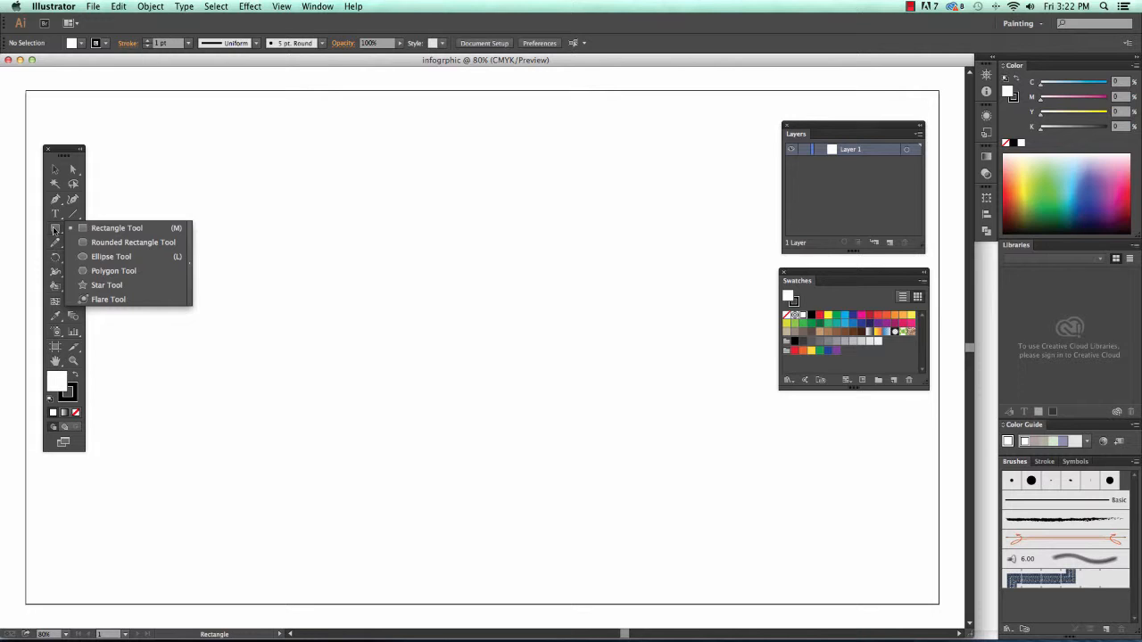
left_click(242, 197)
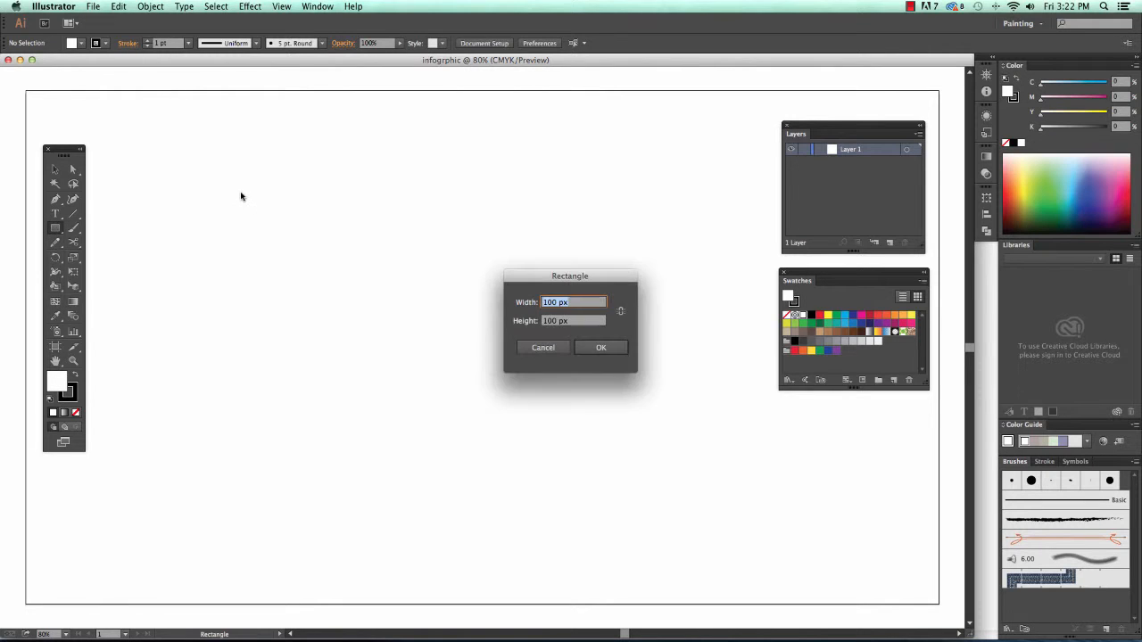
left_click(562, 349)
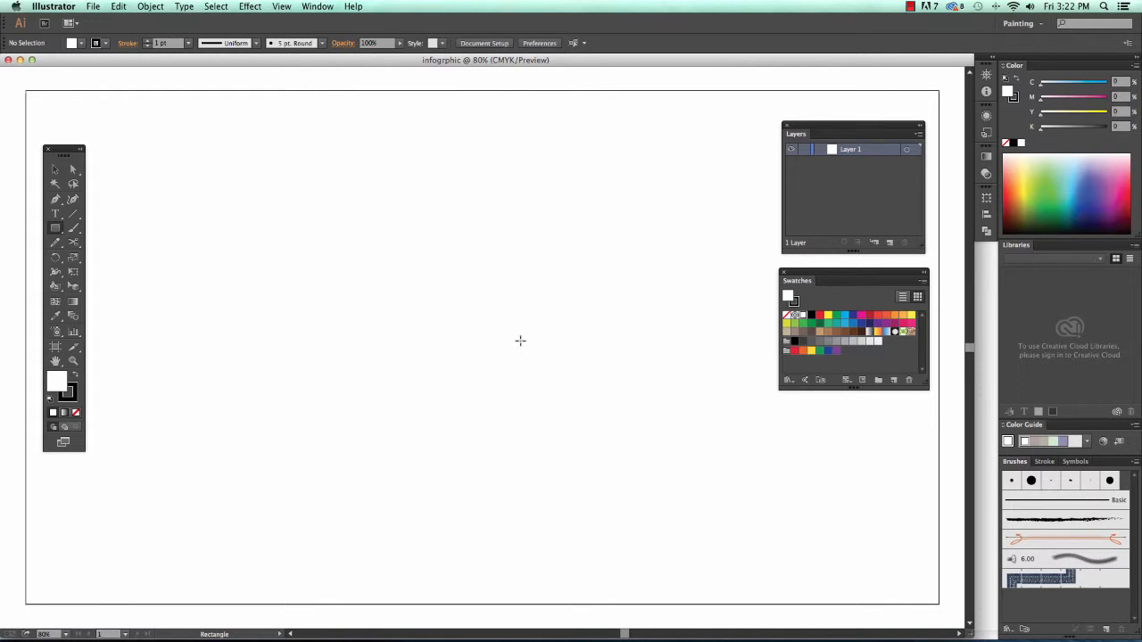
- Browse the paintbrush, pencil and eraser/scissors flyouts, ending on the shape tools
left_click(75, 234)
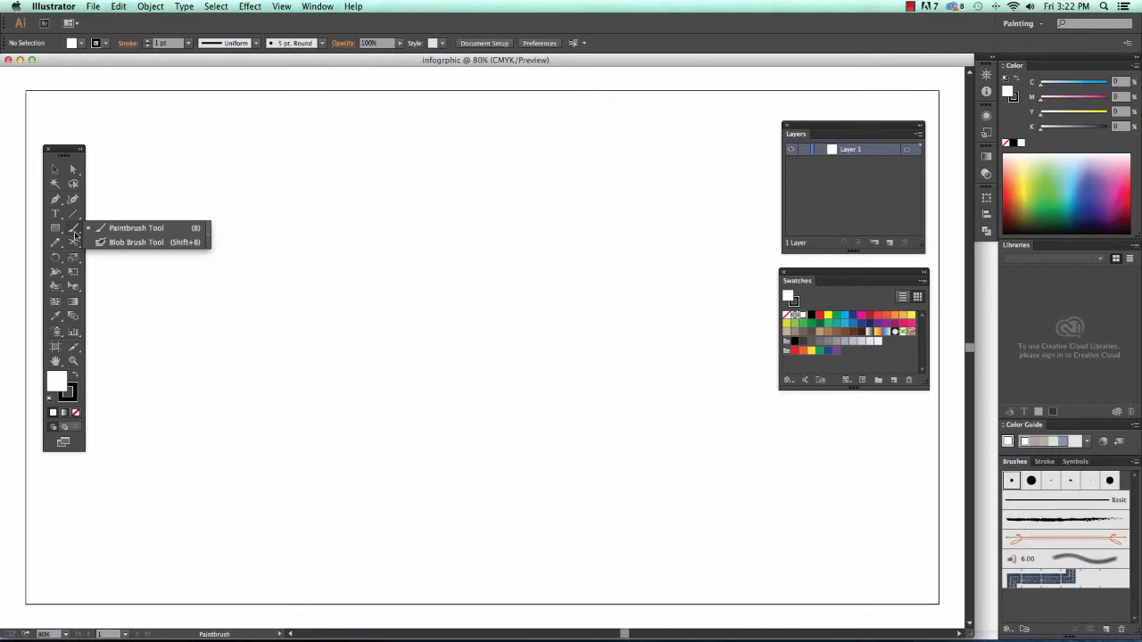
left_click(56, 243)
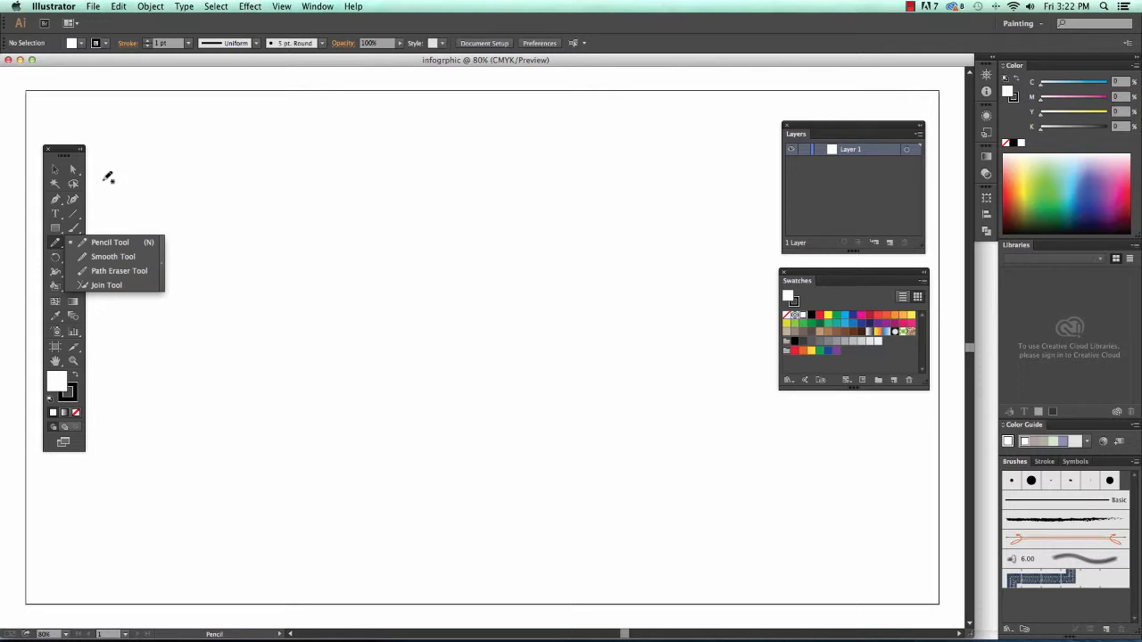
left_click(62, 153)
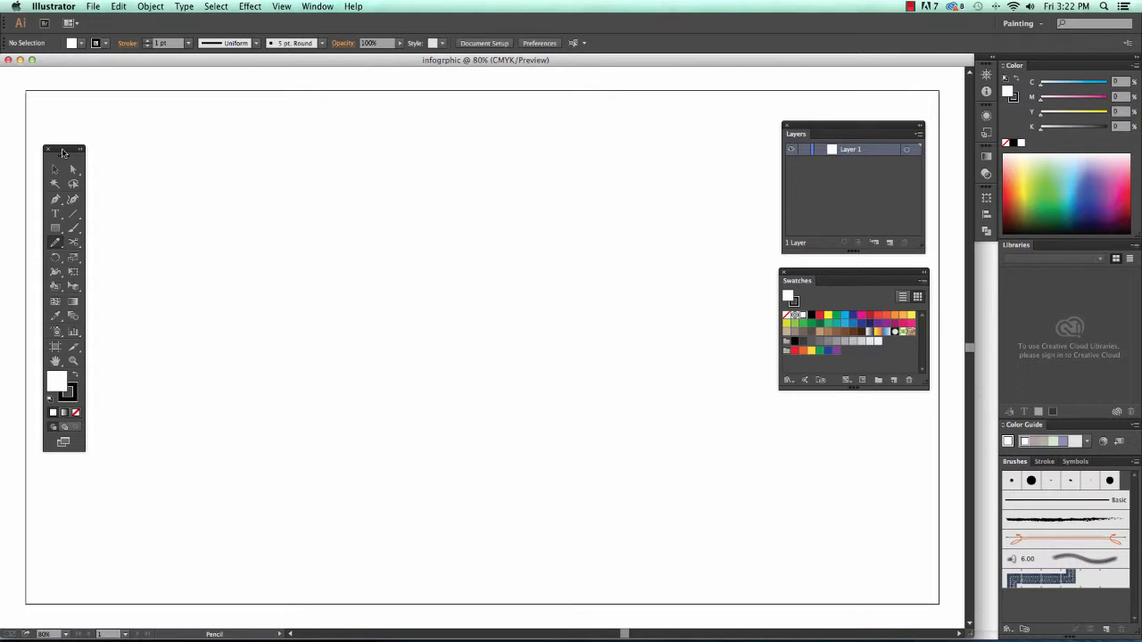
left_click(75, 244)
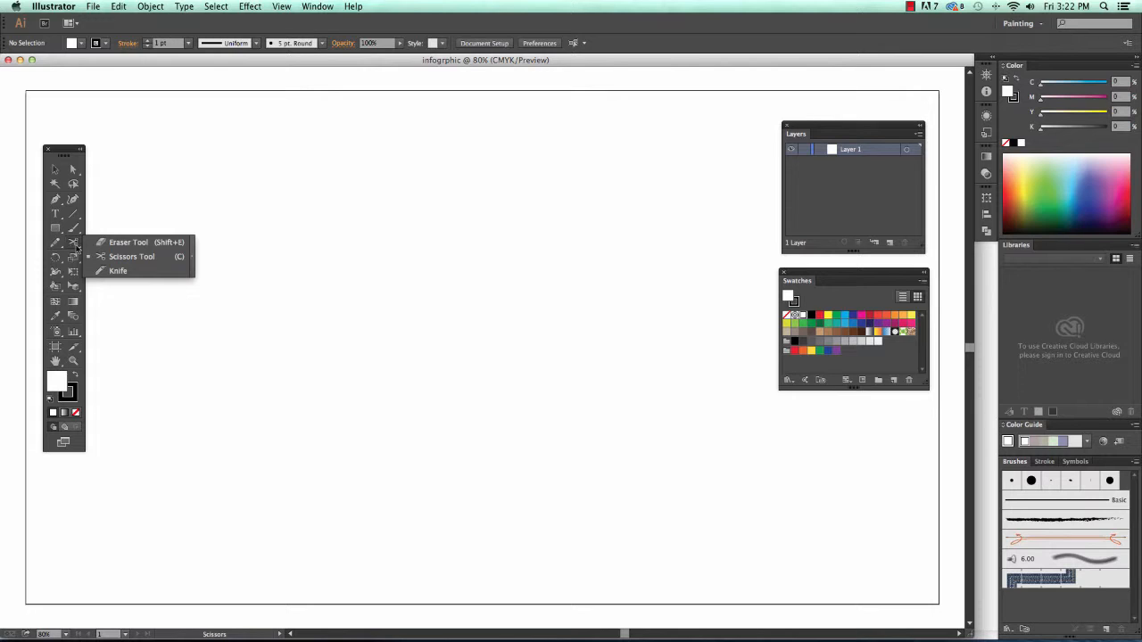
left_click(56, 243)
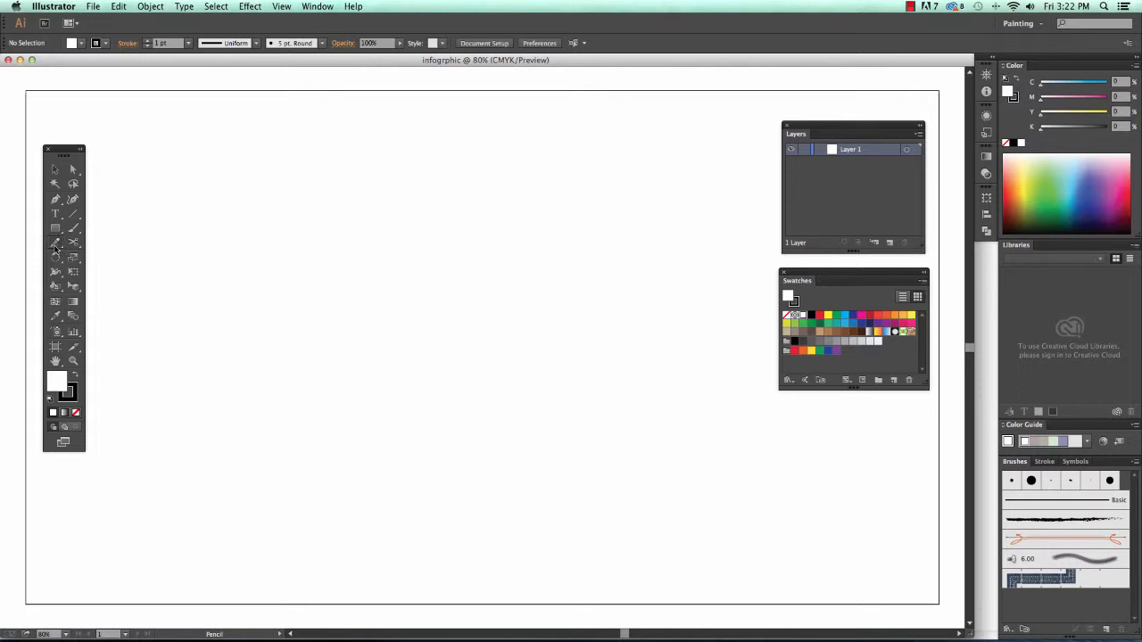
left_click(57, 229)
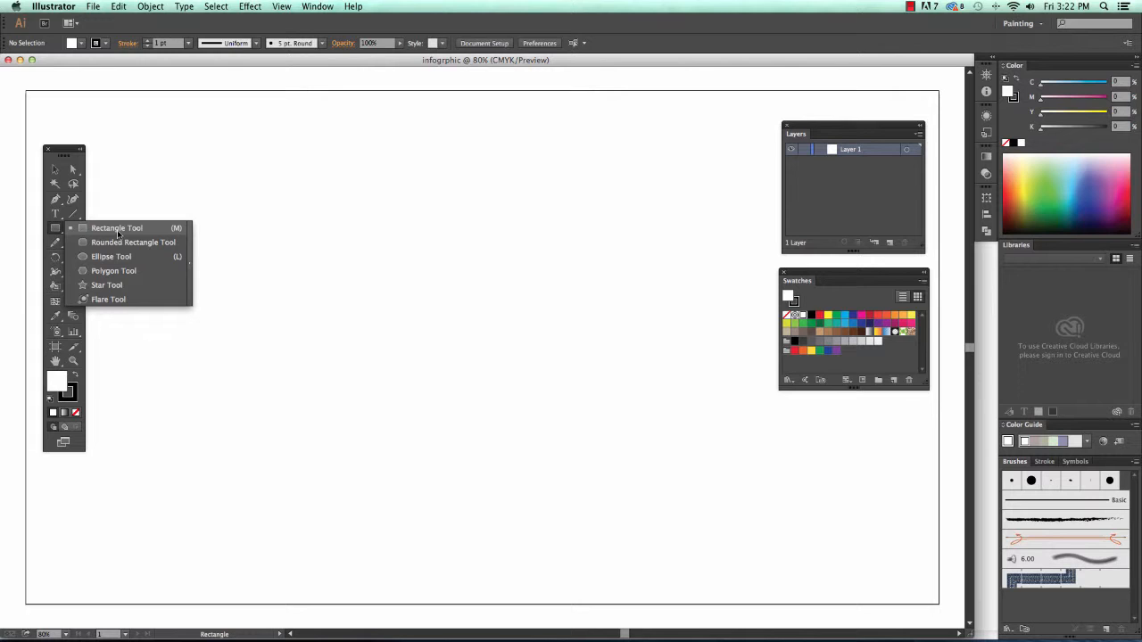
- Draw a 731.25 px perfect circle across the artboard centre with the Ellipse tool
left_click(114, 258)
left_click_drag(288, 203, 636, 525)
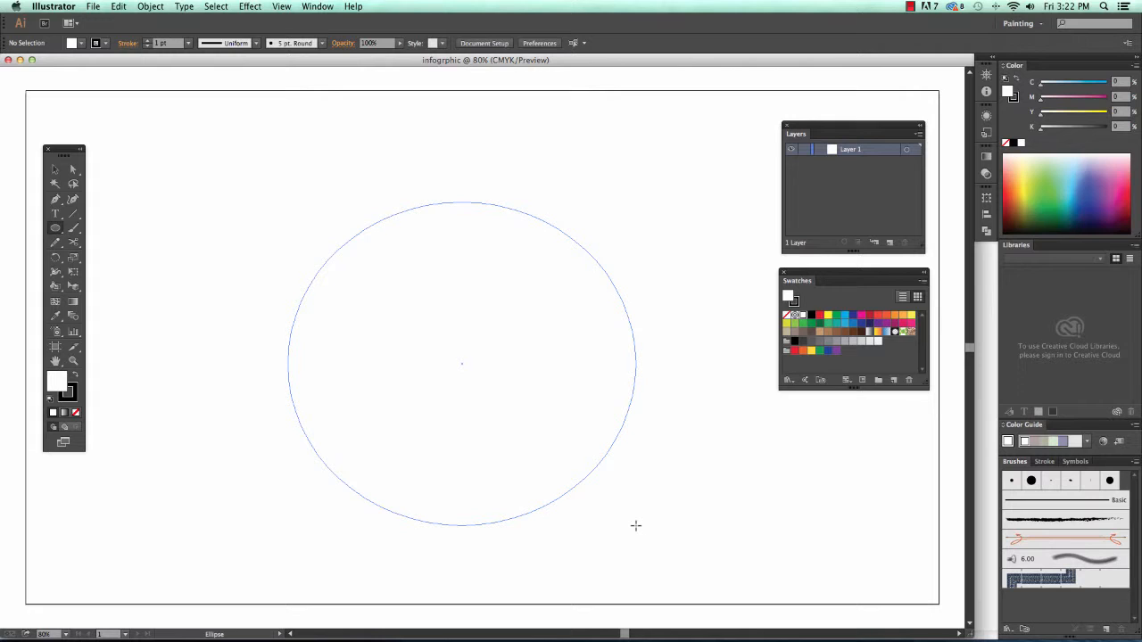
key("shift")
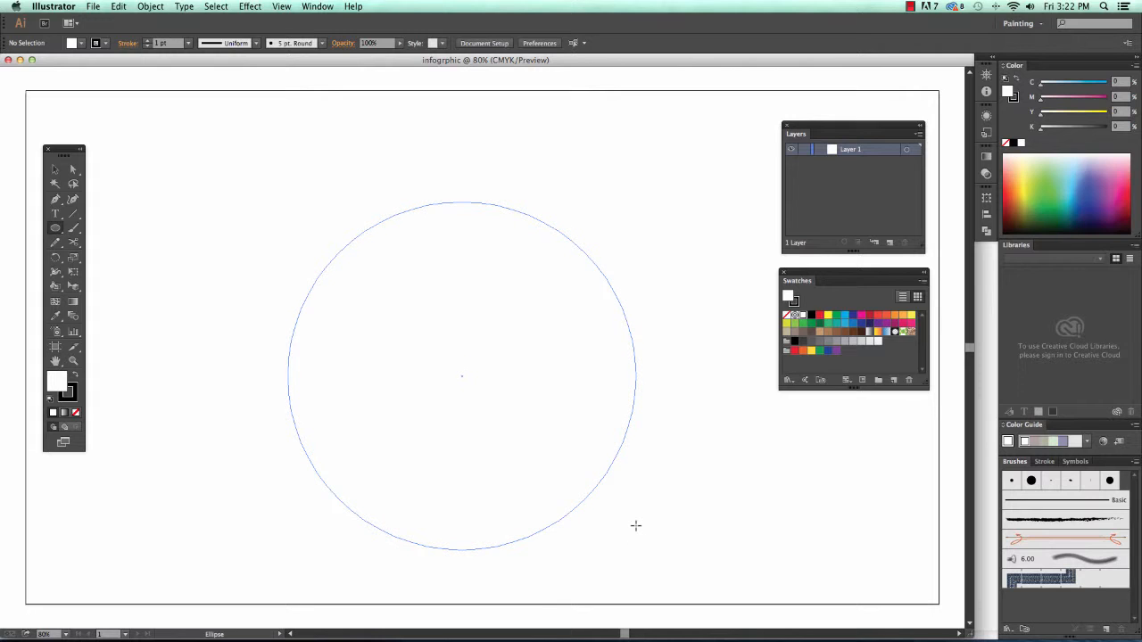
left_click_drag(636, 526, 636, 525)
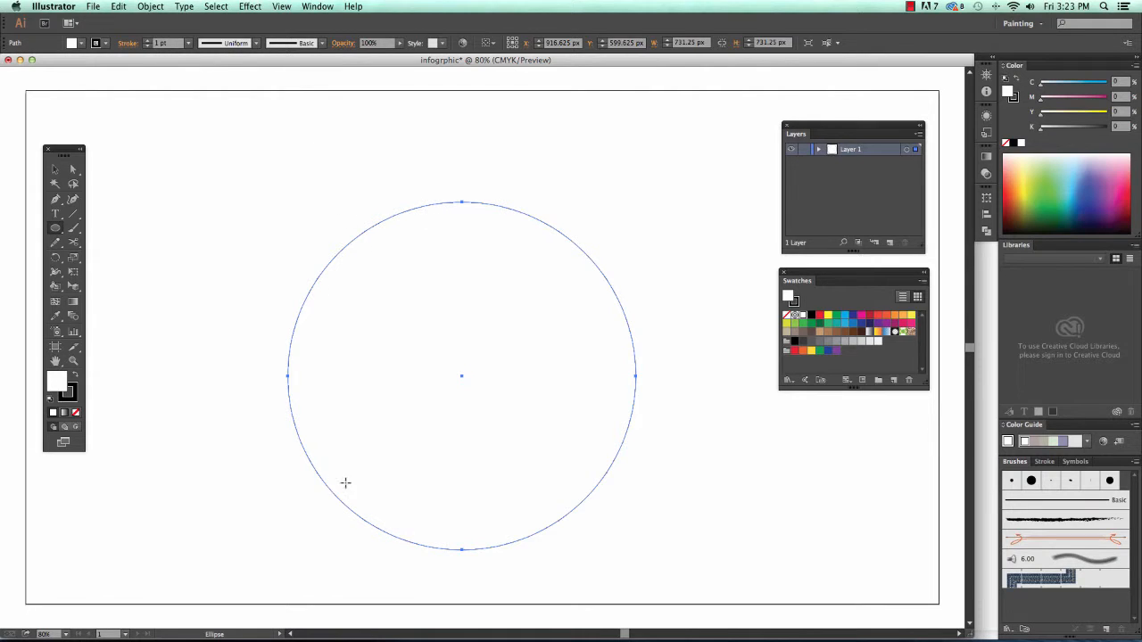
- Set the circle's stroke weight to 20 pt and float the Stroke panel
left_click(188, 43)
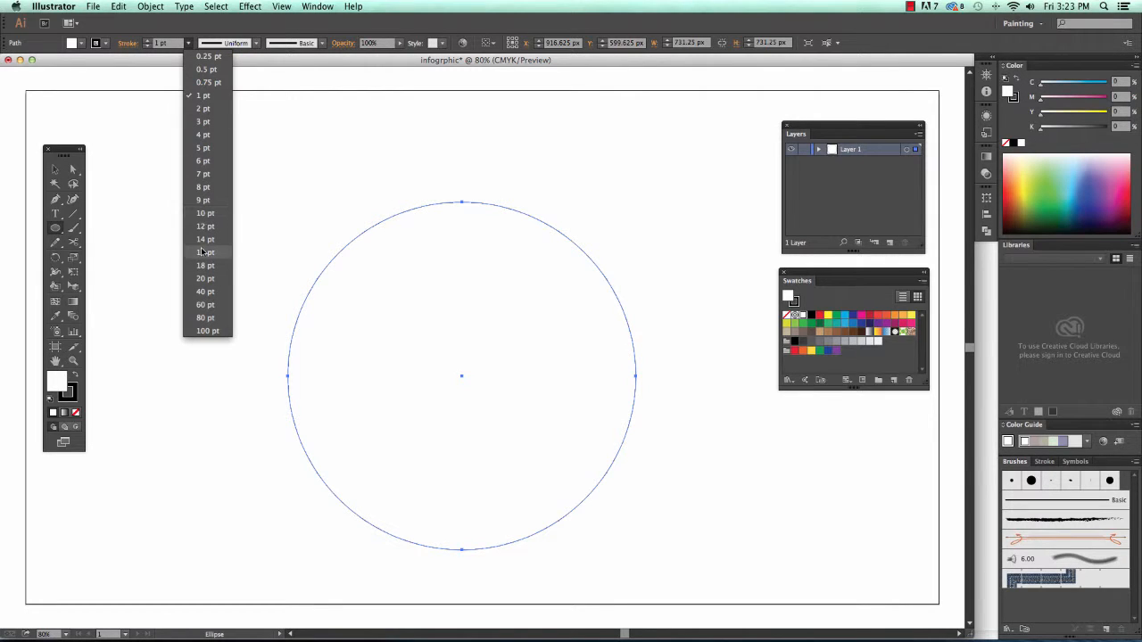
left_click(214, 277)
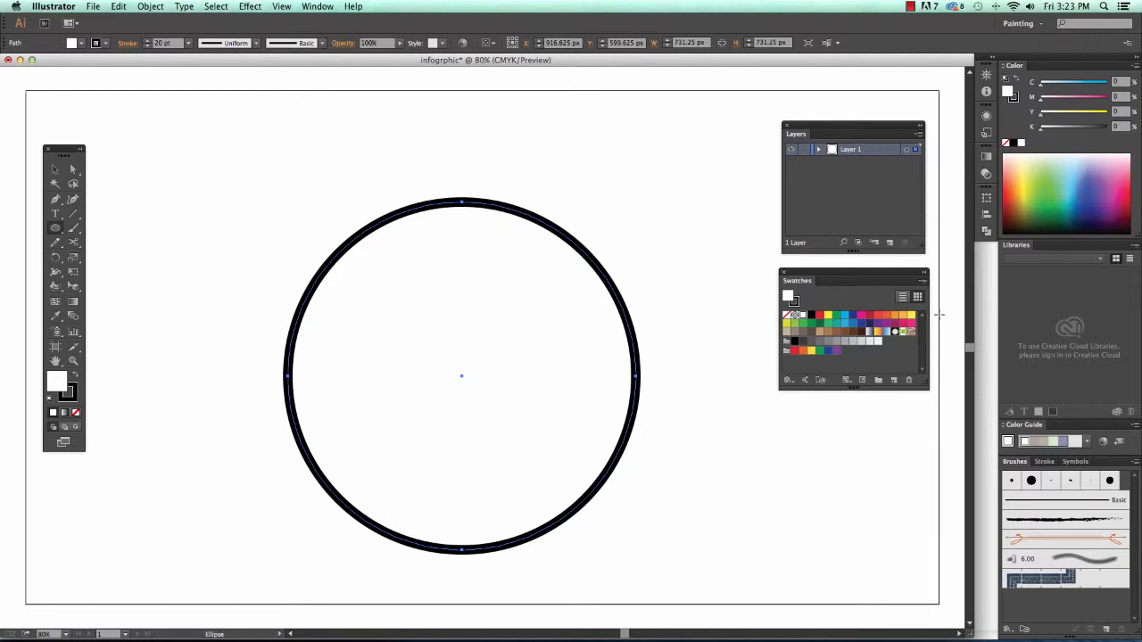
mouse_move(1044, 461)
left_mouse_down()
mouse_move(792, 304)
mouse_move(638, 142)
mouse_move(649, 126)
left_mouse_up()
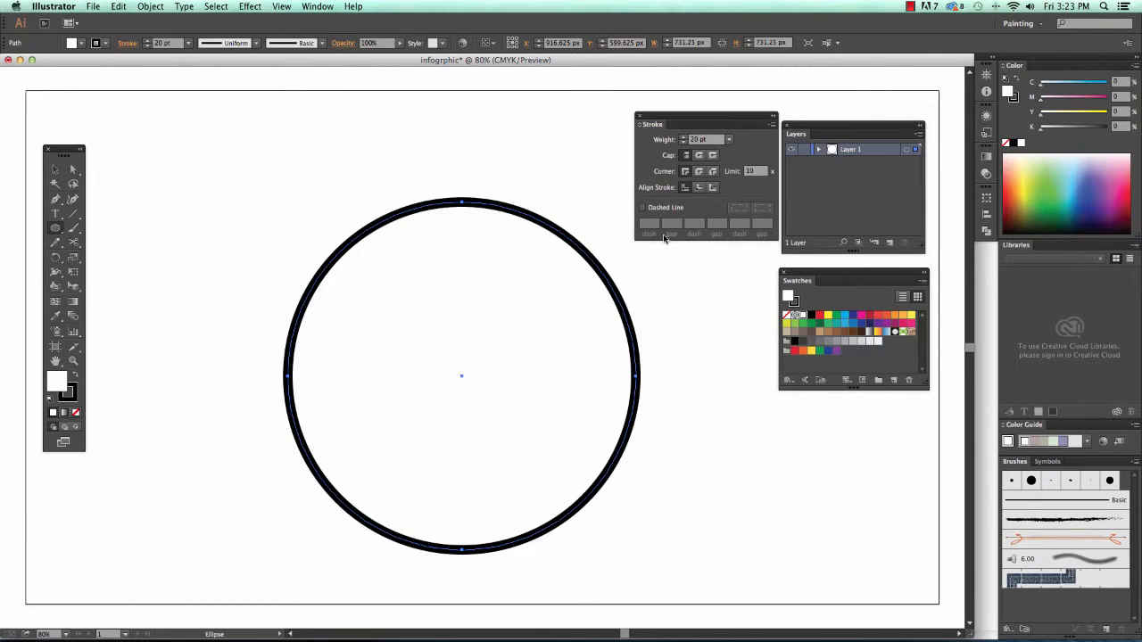
- Turn on Dashed Line, show all stroke options, and check the Layers and Swatches panel menus
left_click(643, 209)
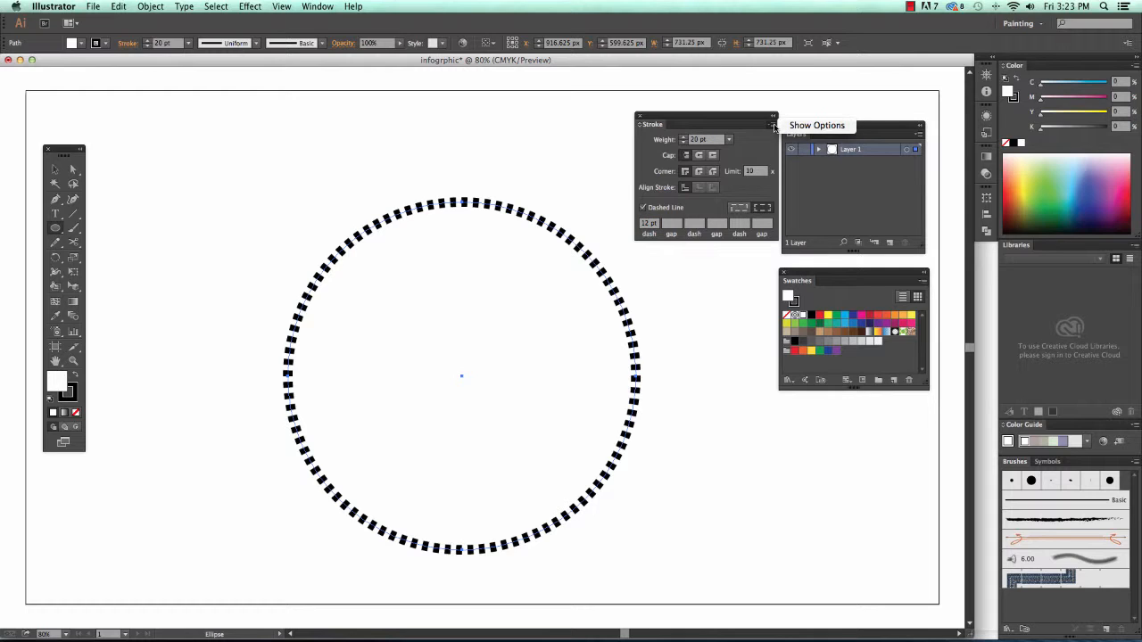
left_click(774, 126)
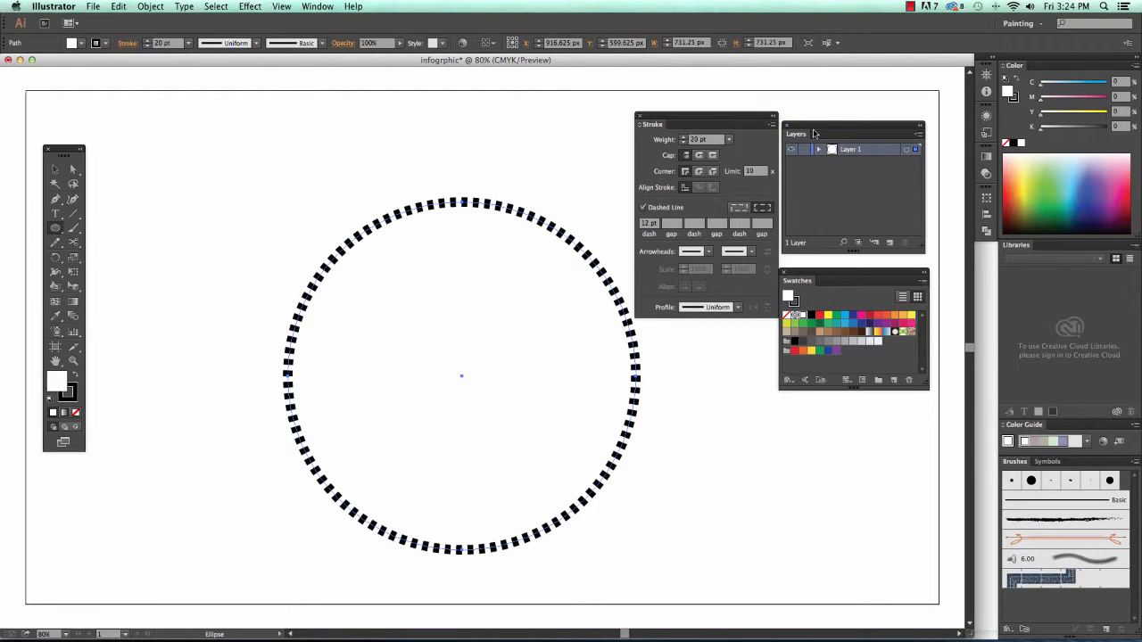
left_click_drag(727, 121, 722, 132)
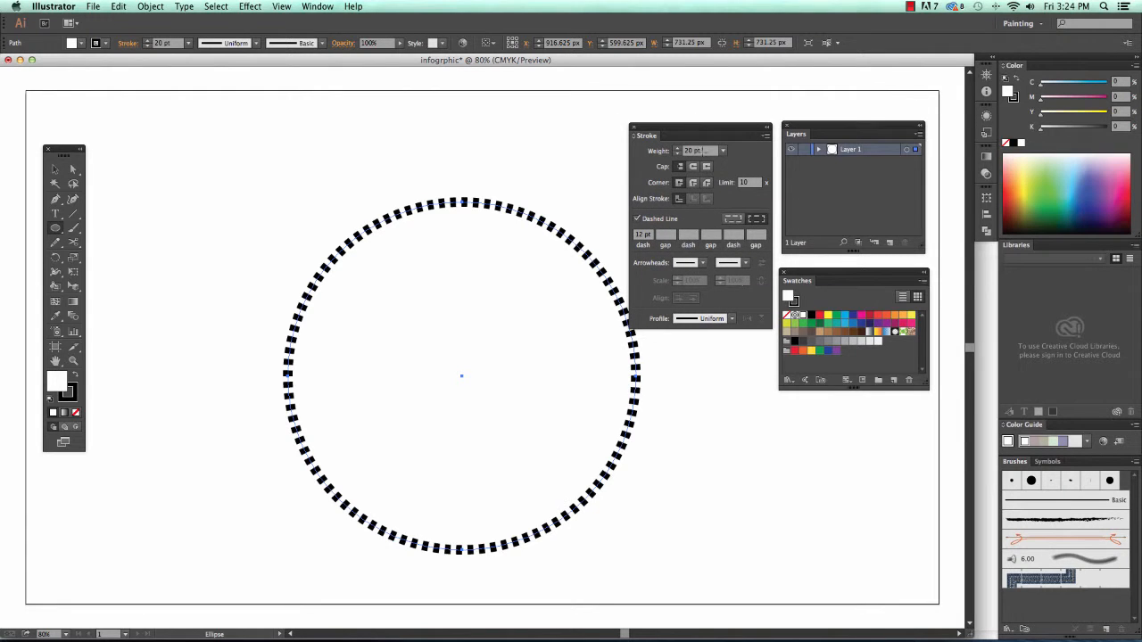
left_click(919, 134)
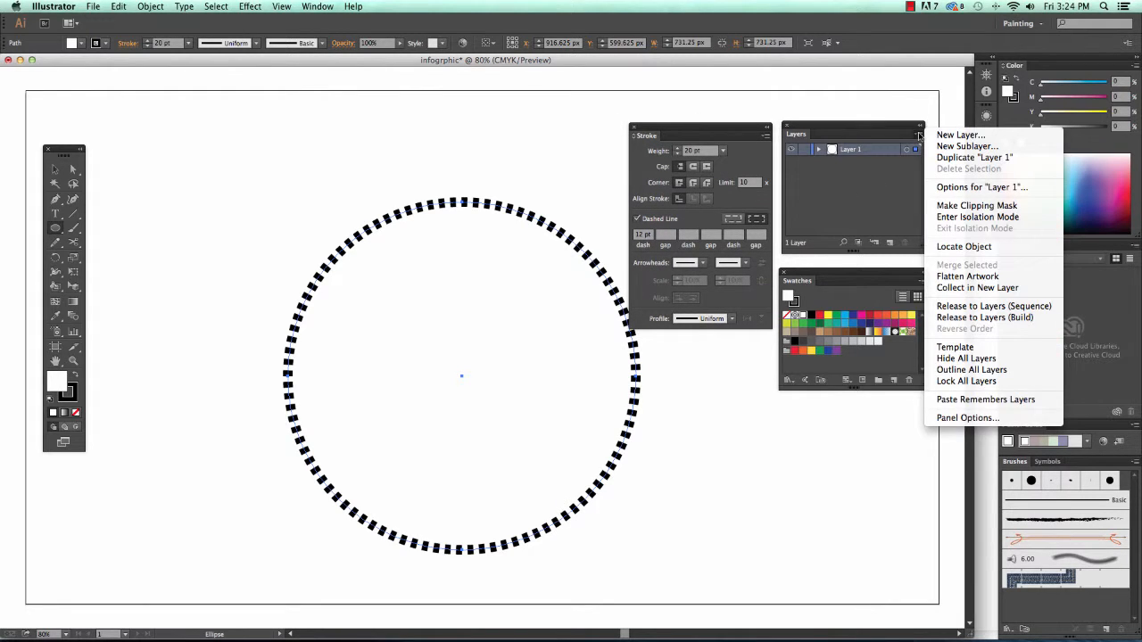
left_click(872, 195)
left_click(923, 280)
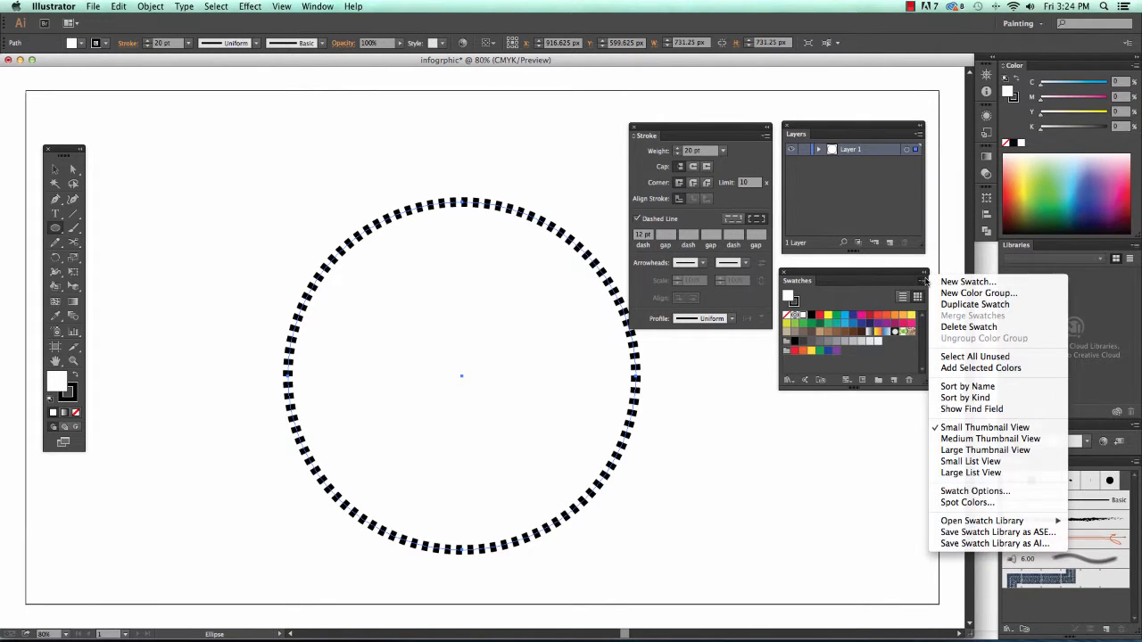
left_click(869, 211)
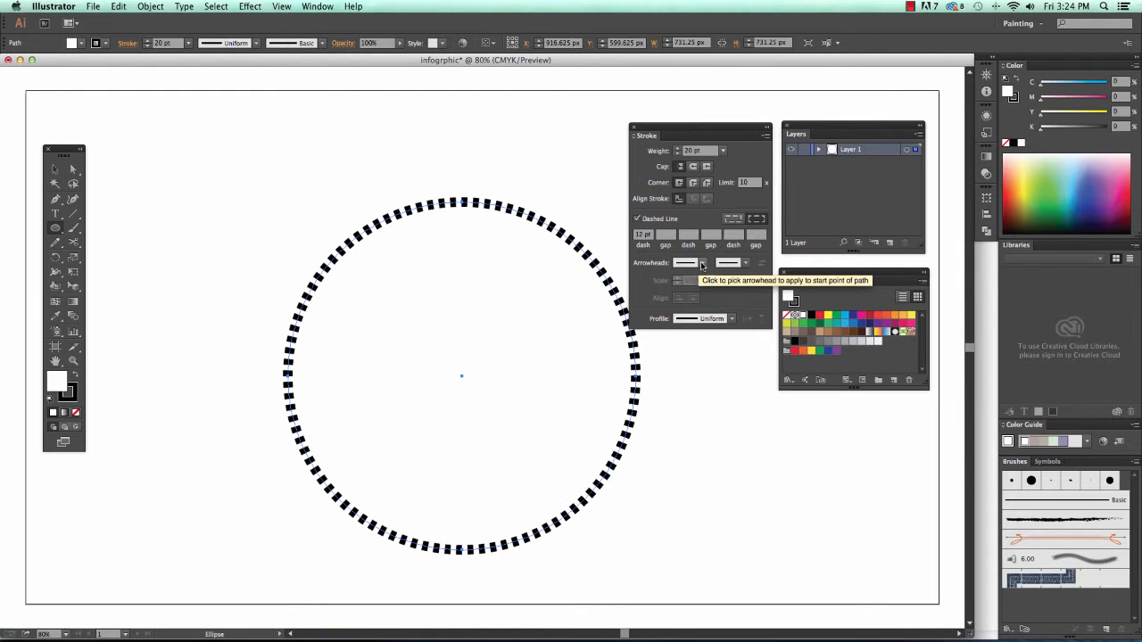
- Enter a 6 pt dash and 12 pt gap, then return the stroke to solid
left_click(642, 235)
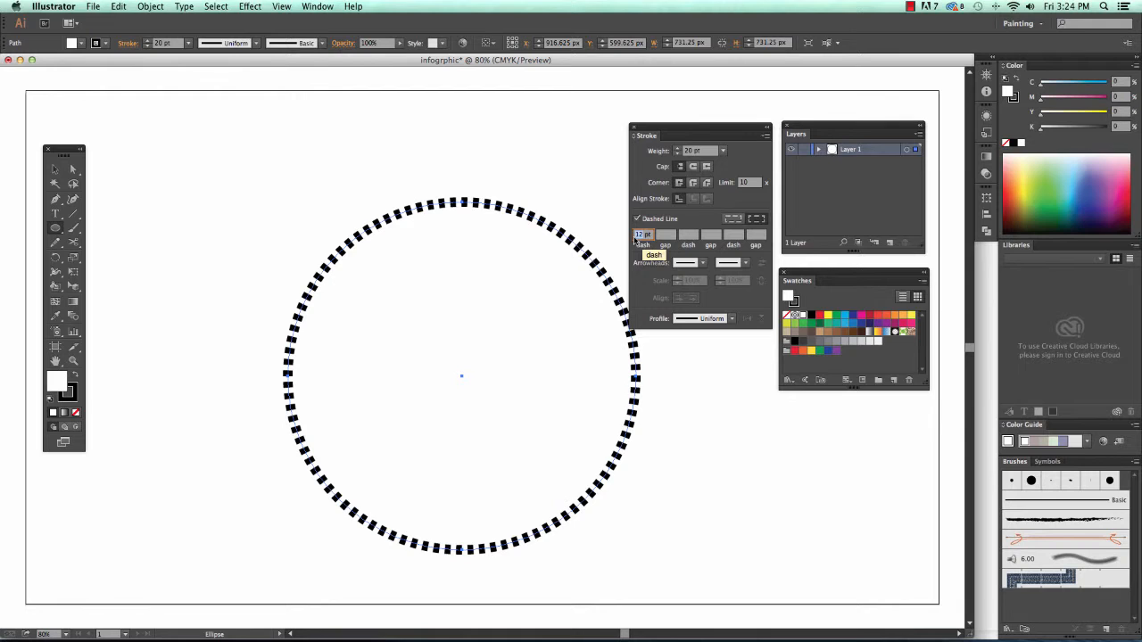
type("6")
key("Tab")
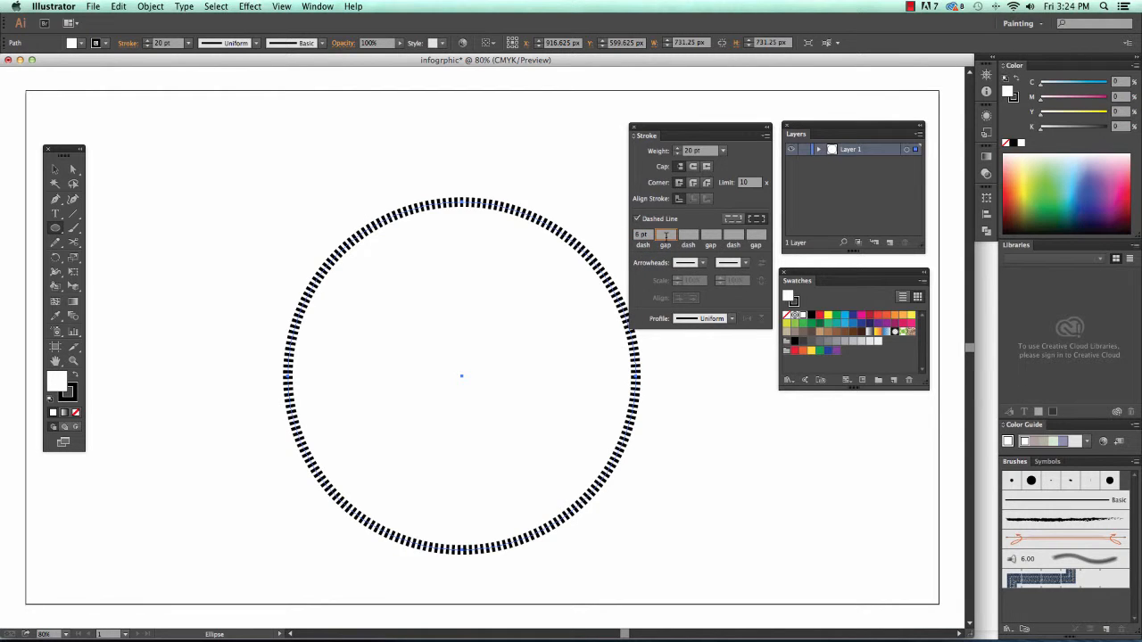
type("12")
key("Tab")
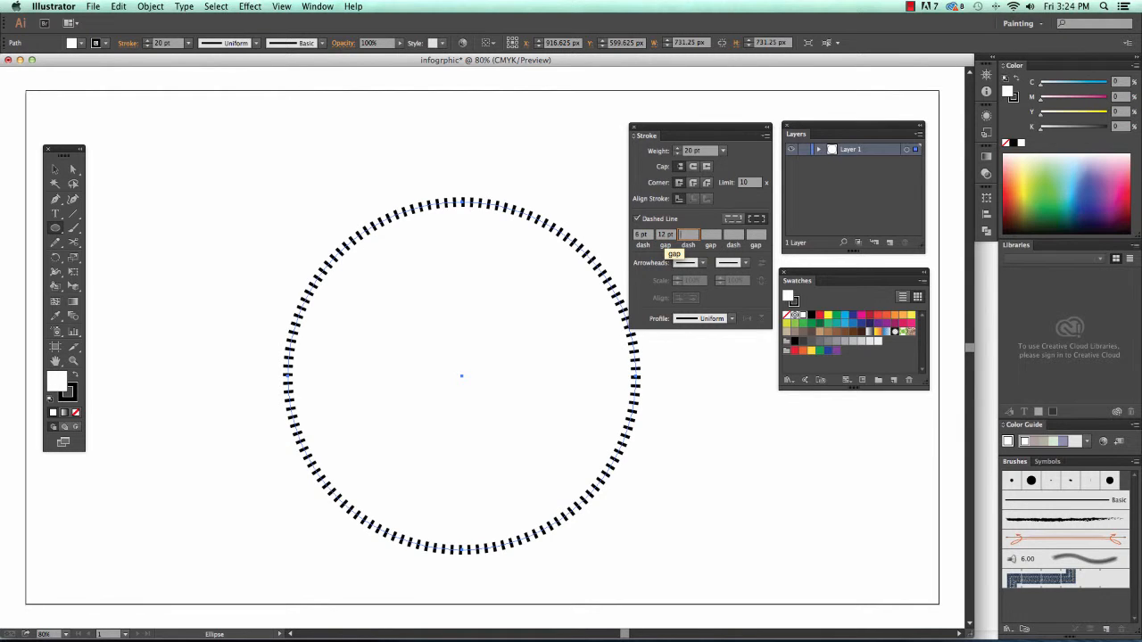
left_click(637, 220)
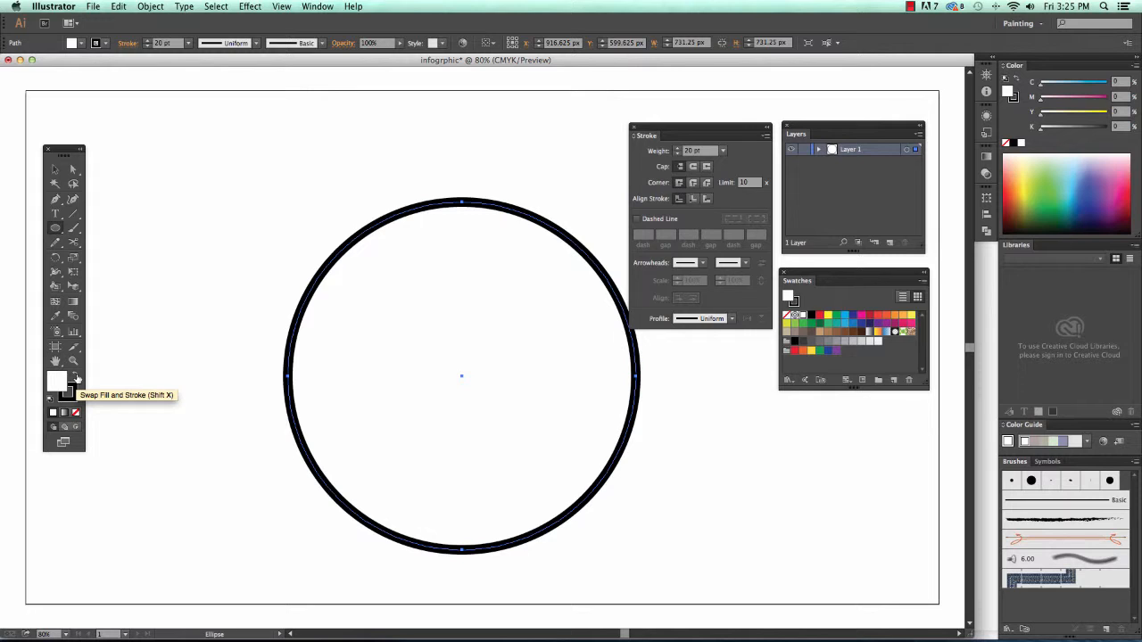
left_click(76, 379)
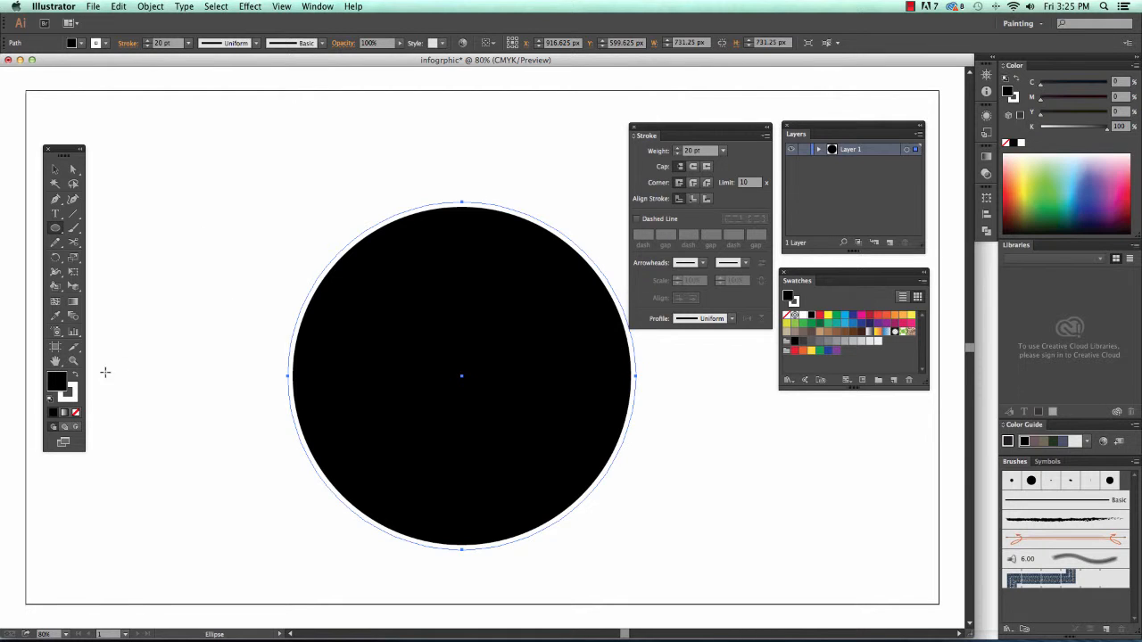
left_click(77, 377)
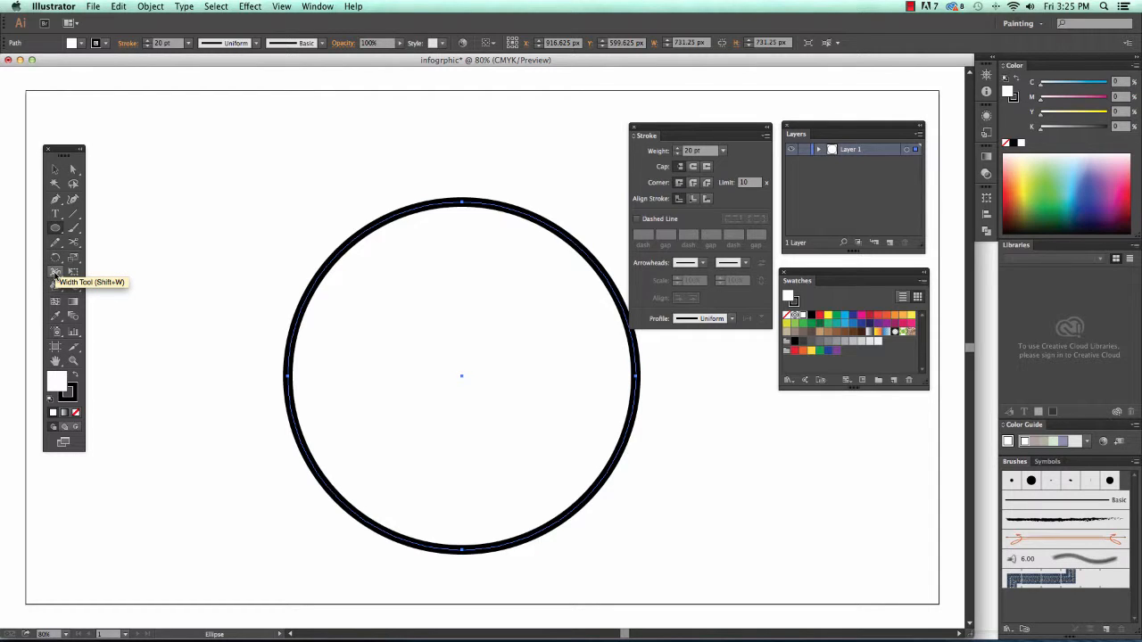
- With the Width tool, widen the circle's stroke at the left and pinch it at the right
left_click(54, 276)
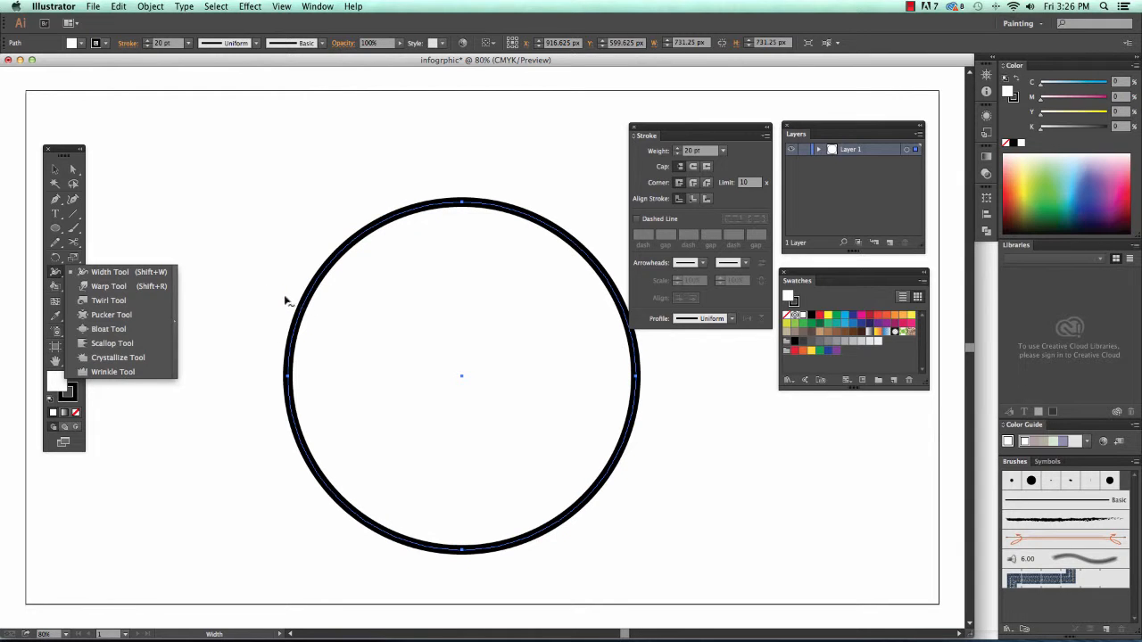
left_click_drag(310, 312, 324, 314)
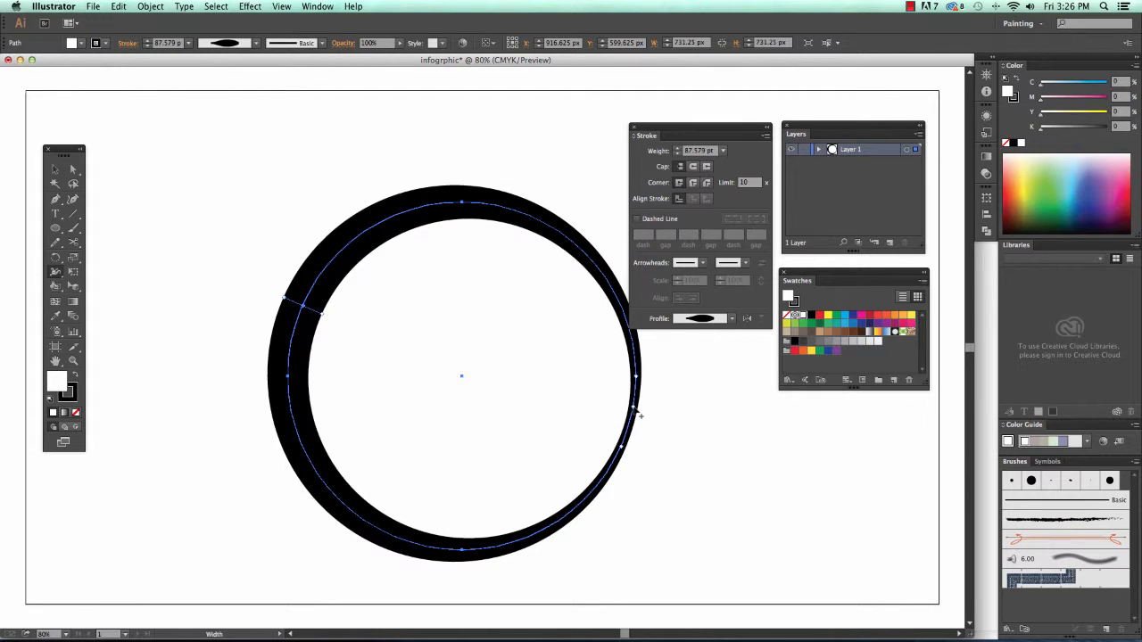
left_click_drag(633, 408, 634, 407)
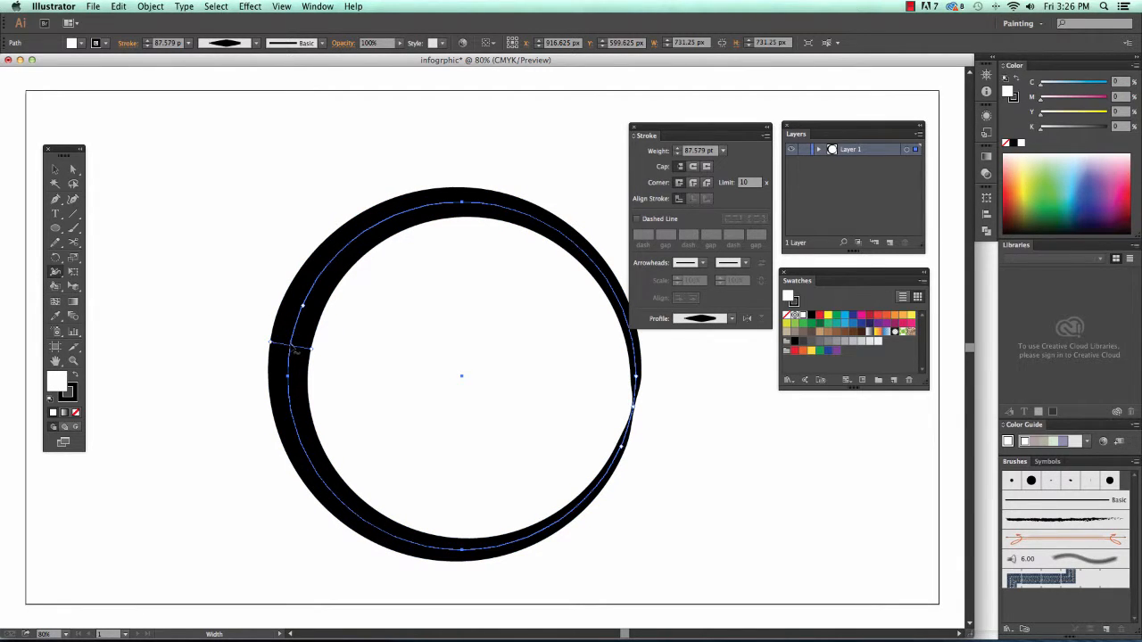
- Set a width point's Side 1 to 12 px in the Width Point dialog
double_click(296, 350)
left_click_drag(584, 248, 468, 144)
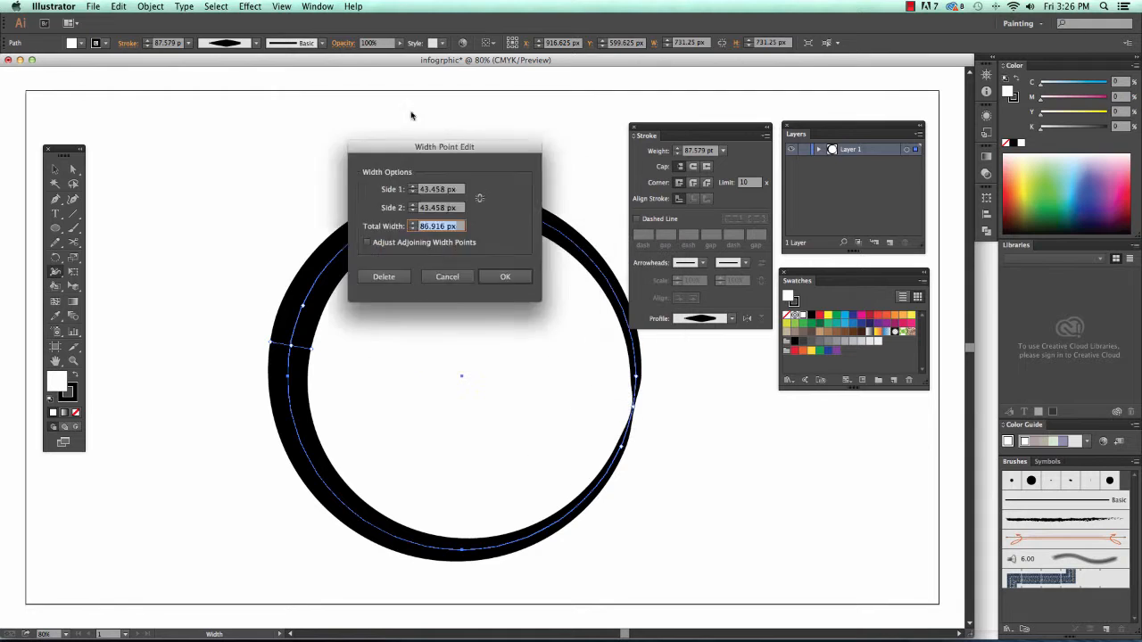
left_click_drag(411, 115, 207, 80)
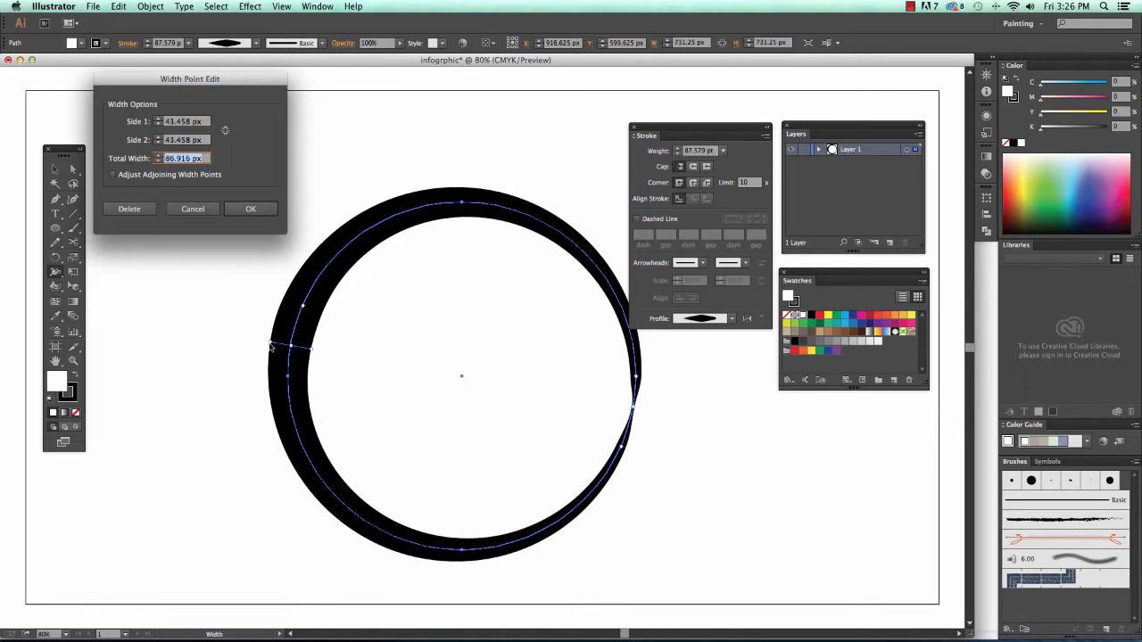
double_click(177, 122)
triple_click(176, 122)
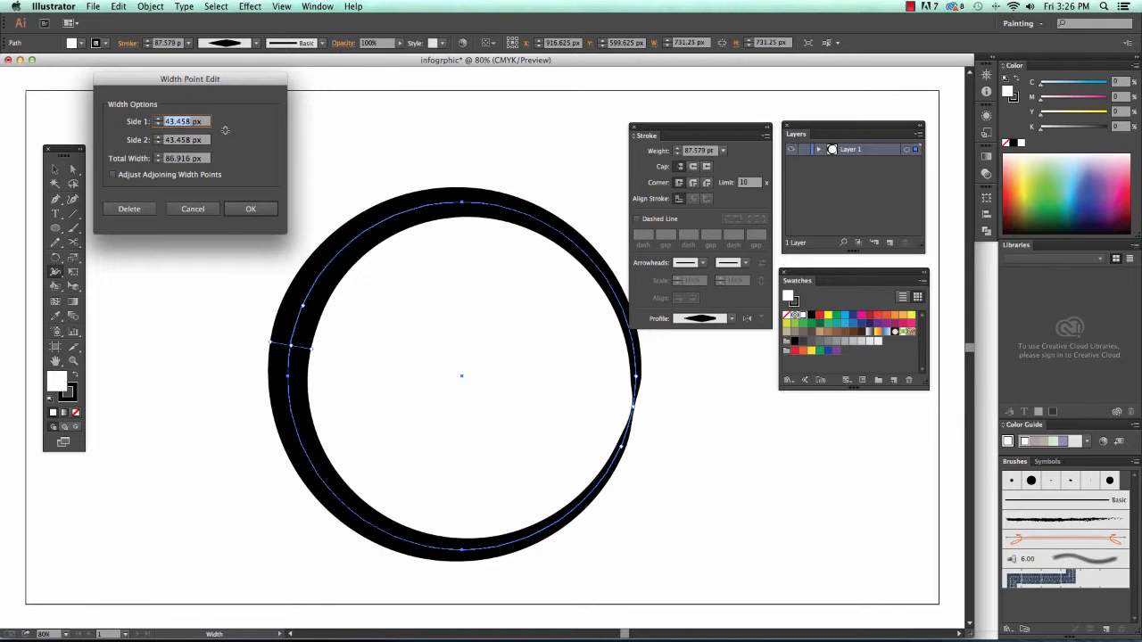
type("12")
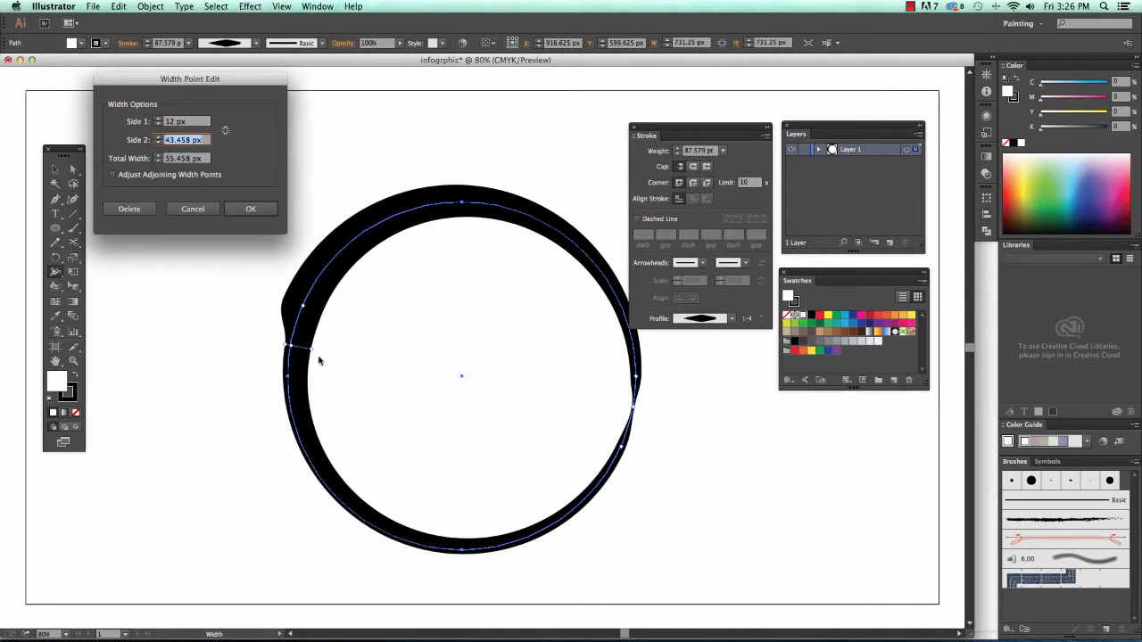
key("Tab")
left_click(250, 209)
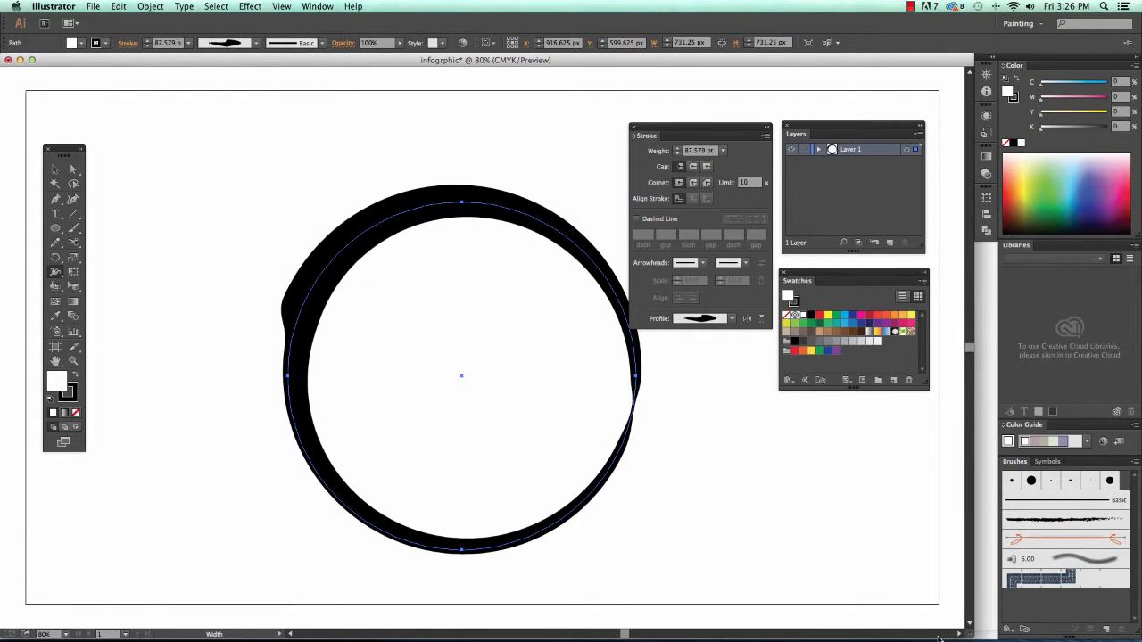
- Select the thick circle and delete it
key("v")
left_click(842, 559)
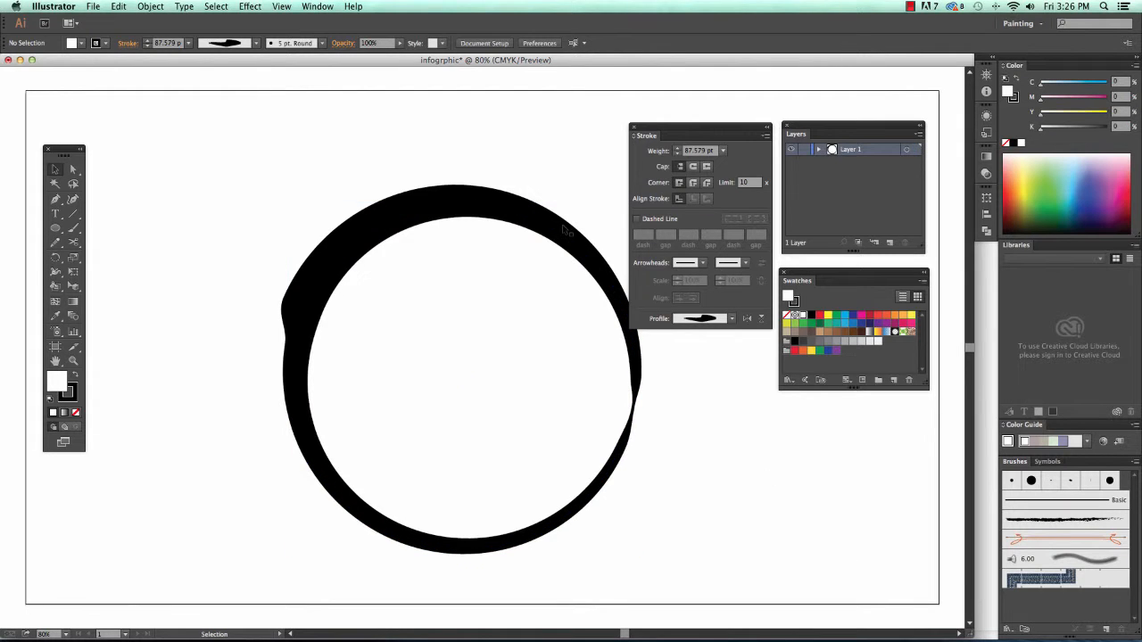
left_click_drag(620, 328, 520, 302)
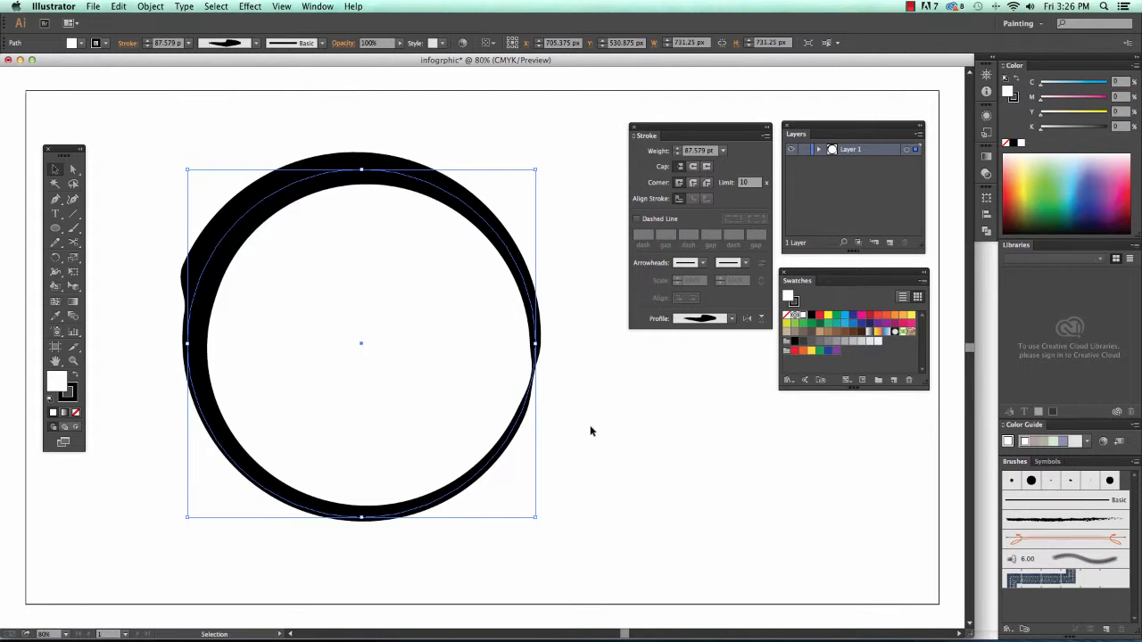
key("Delete")
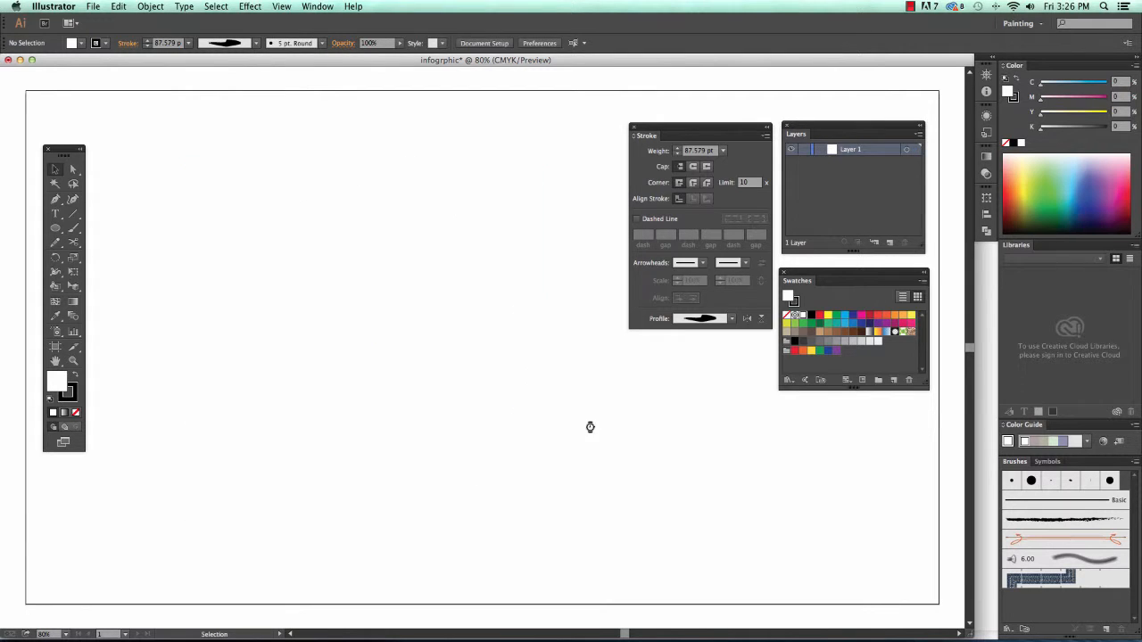
- Draw a freehand S-curve ending in a spiral with the Pencil tool
left_click(56, 242)
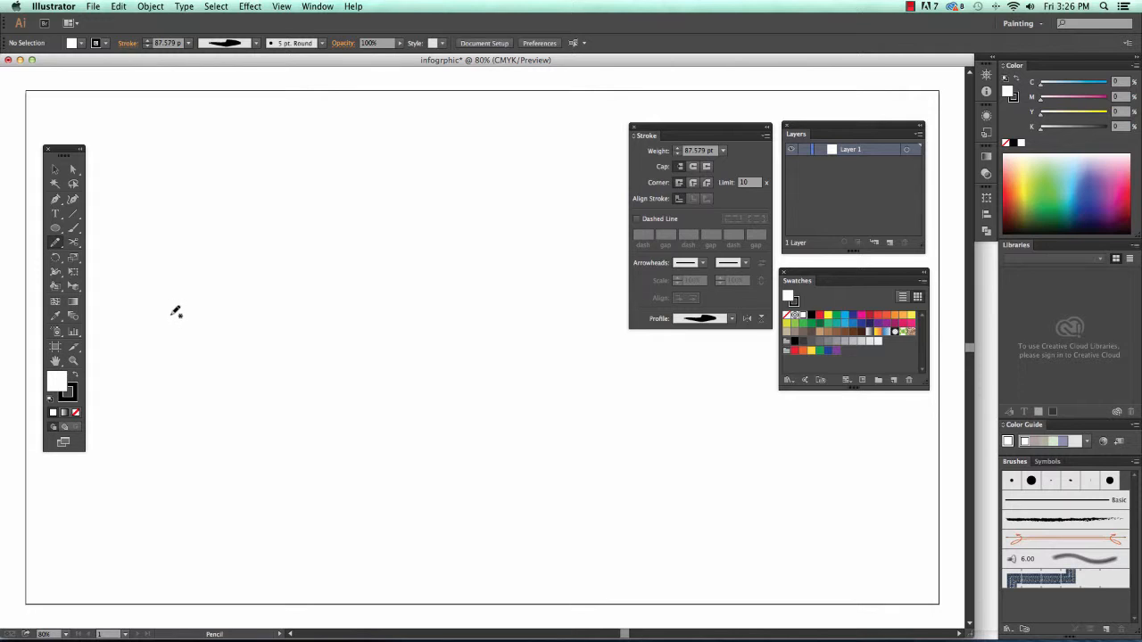
mouse_move(166, 318)
left_mouse_down()
mouse_move(174, 290)
mouse_move(213, 256)
mouse_move(260, 273)
mouse_move(330, 341)
mouse_move(477, 384)
mouse_move(510, 328)
mouse_move(489, 284)
mouse_move(434, 281)
mouse_move(422, 323)
mouse_move(451, 326)
left_mouse_up()
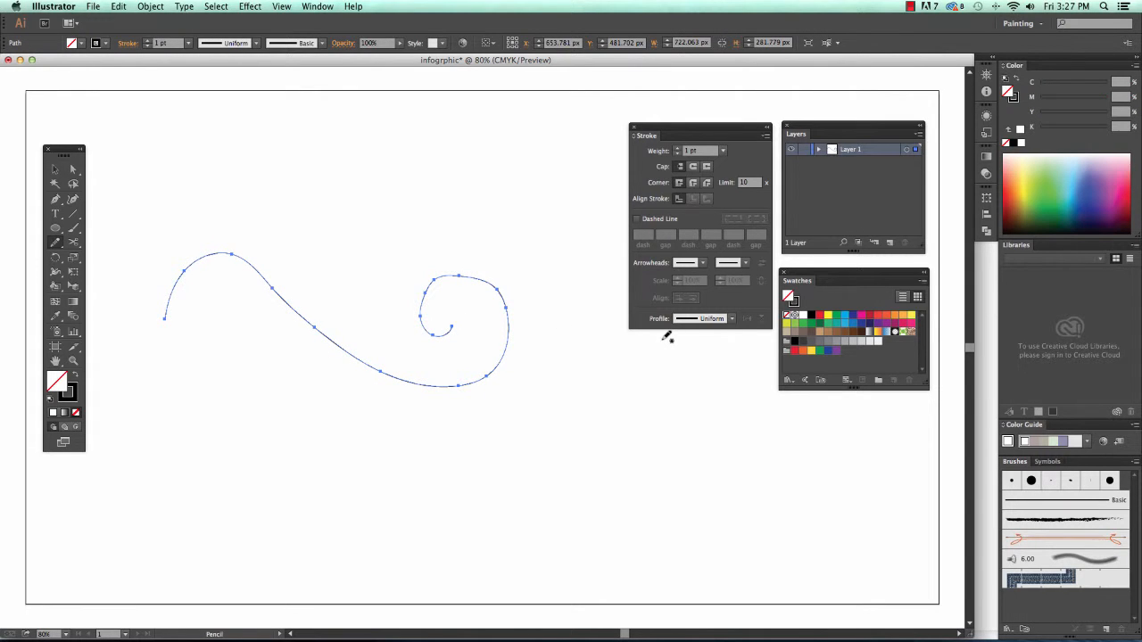
left_click(55, 242)
- Widen the swirl into a tapered 38.951 pt black stroke and move it down and right
left_click(55, 272)
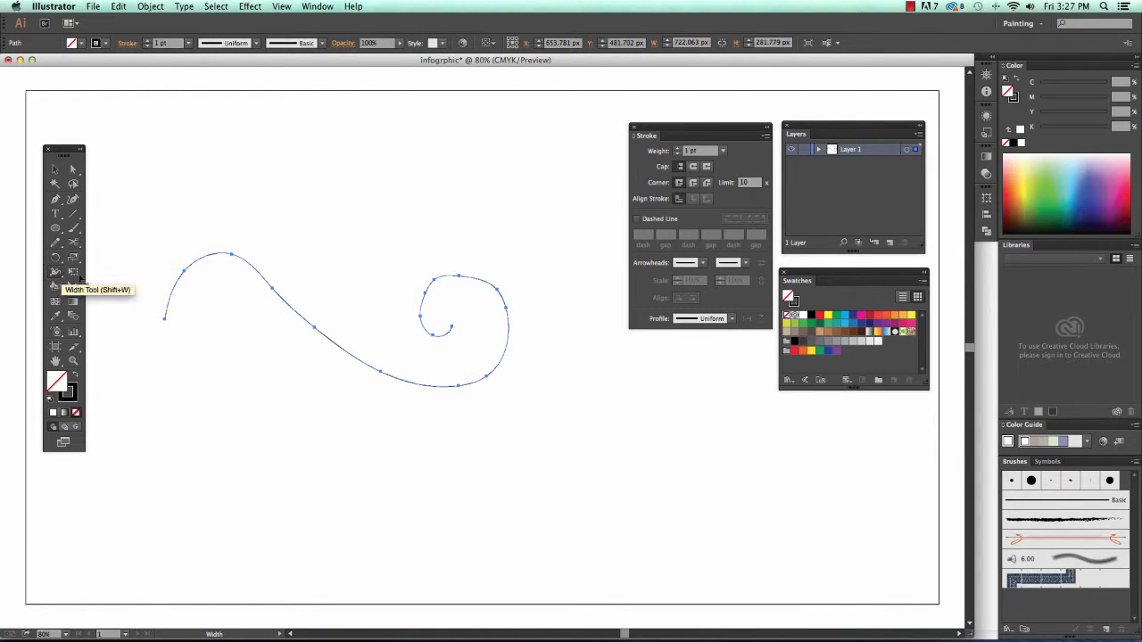
left_click_drag(273, 291, 271, 304)
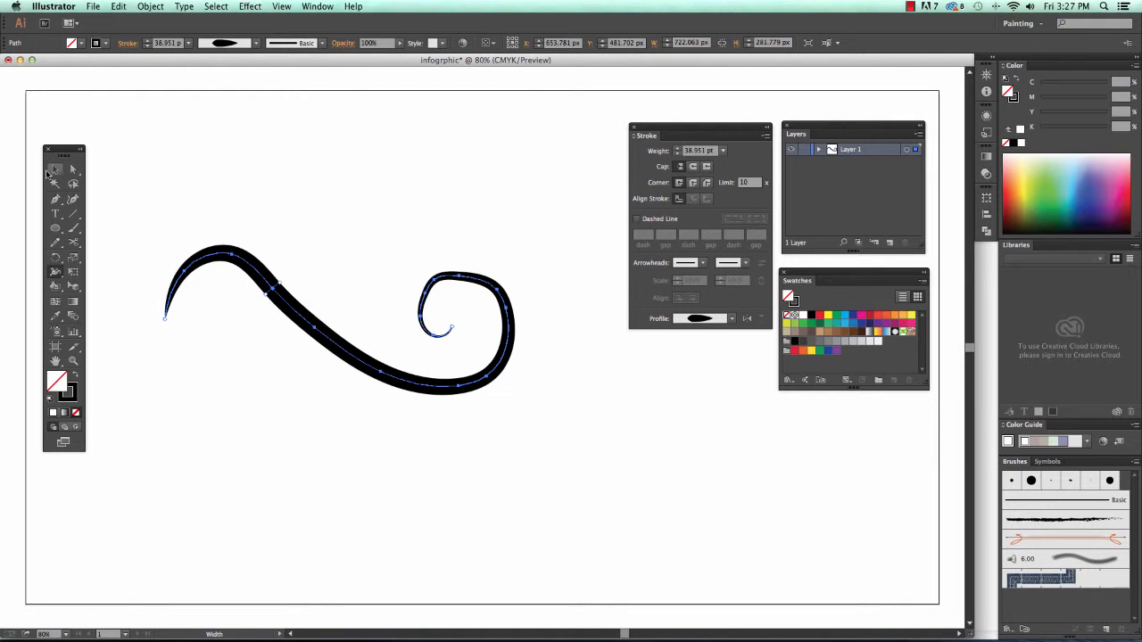
left_click(54, 169)
left_click(202, 150)
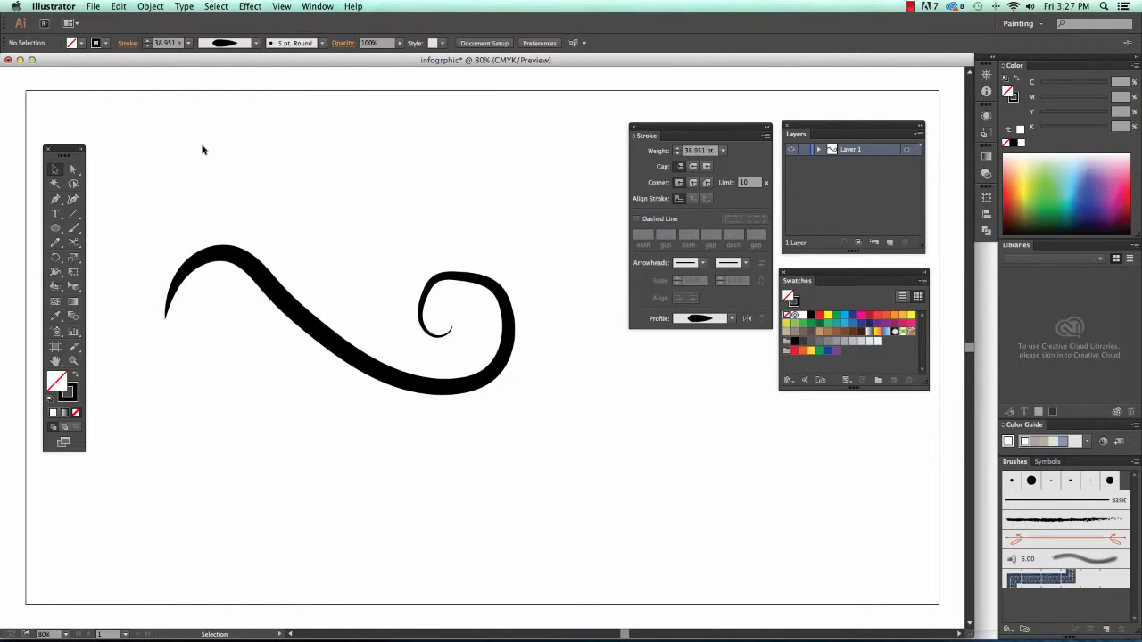
left_click(402, 382)
left_click_drag(401, 382, 522, 495)
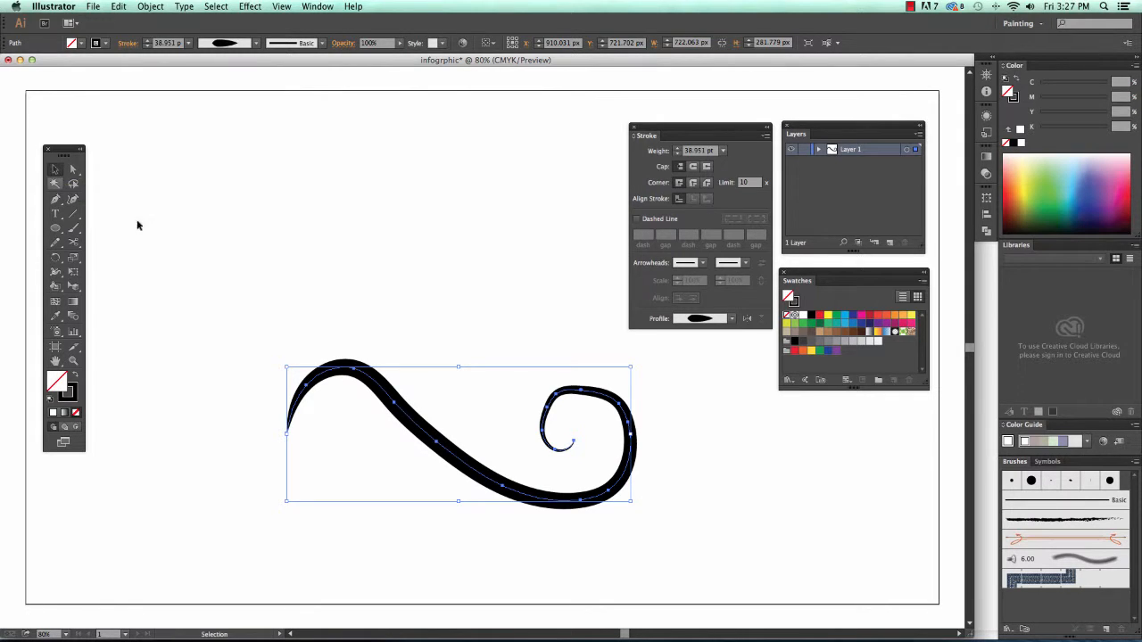
- Reposition the swirl and rotate it about 40°, then further until it stands upright
left_click_drag(454, 460, 397, 412)
left_click_drag(580, 313, 297, 571)
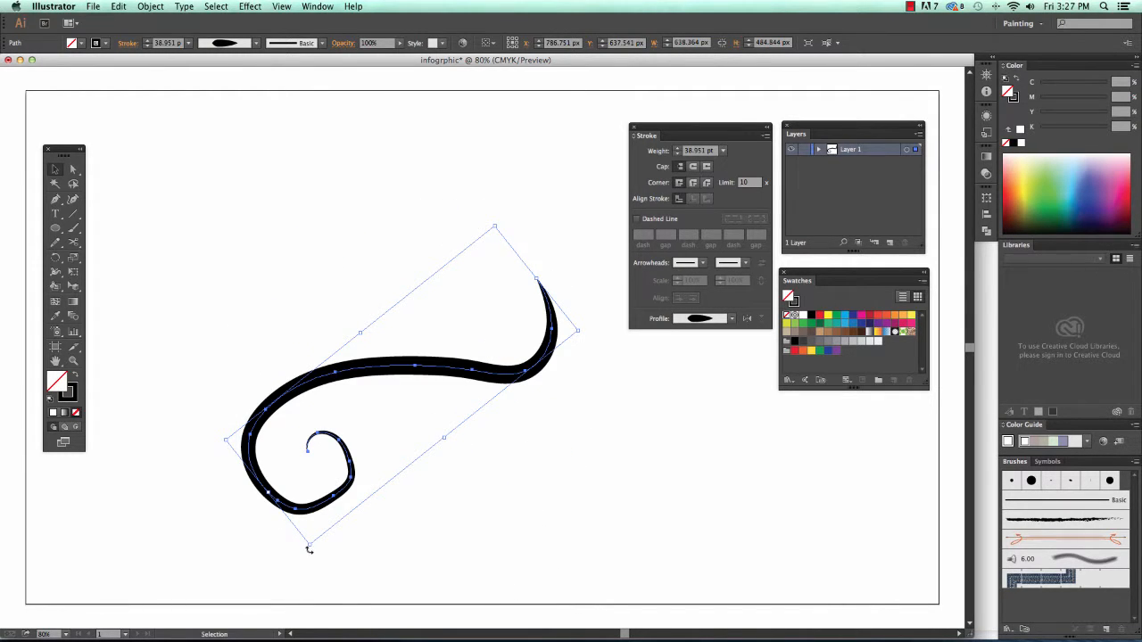
left_click_drag(310, 546, 361, 259)
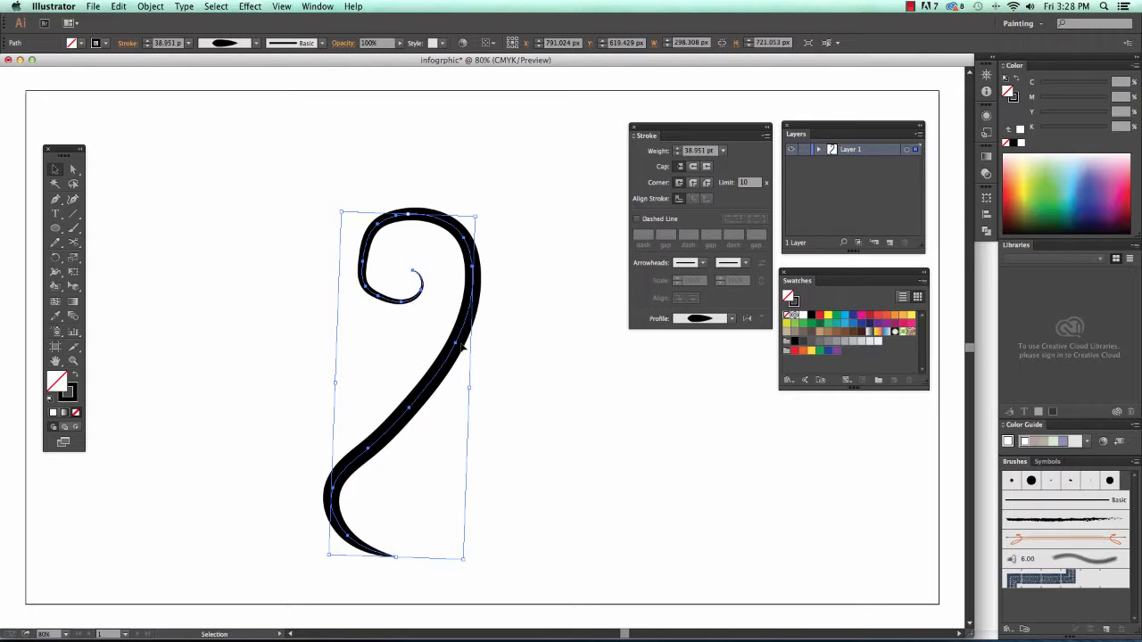
- Select an anchor near the swirl's top with the Direct Selection tool
left_click(75, 171)
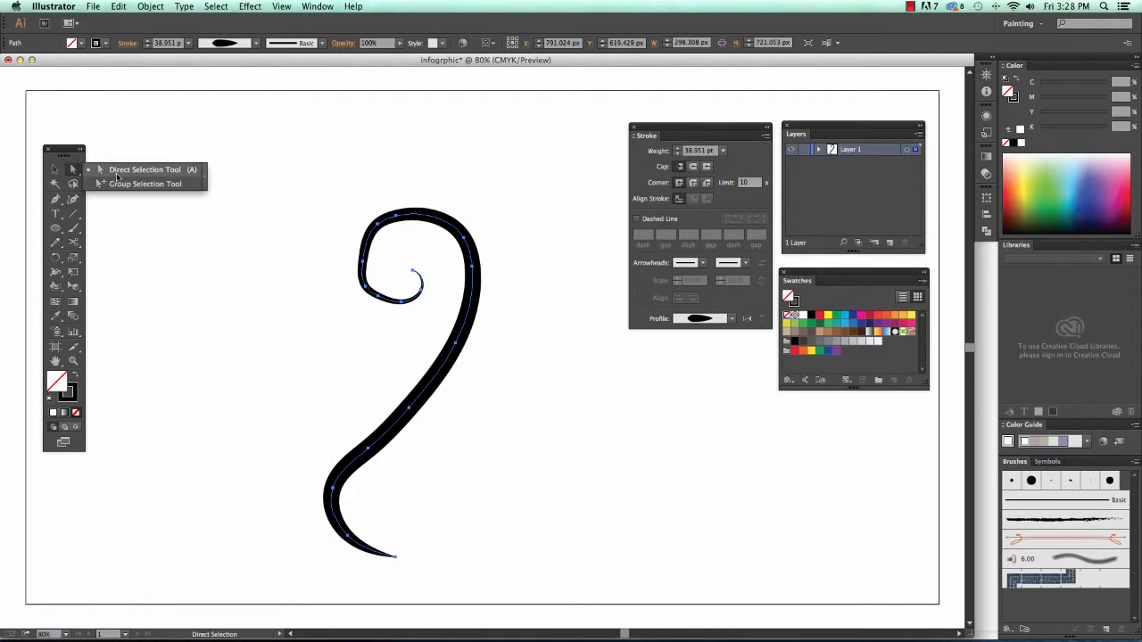
left_click(116, 171)
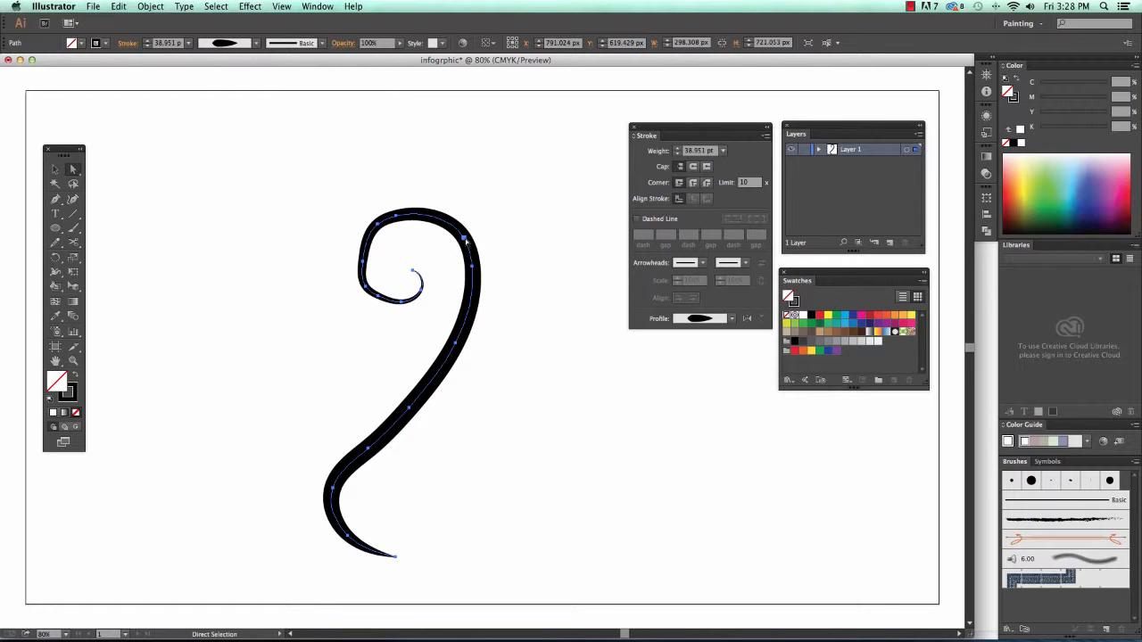
left_click(464, 239)
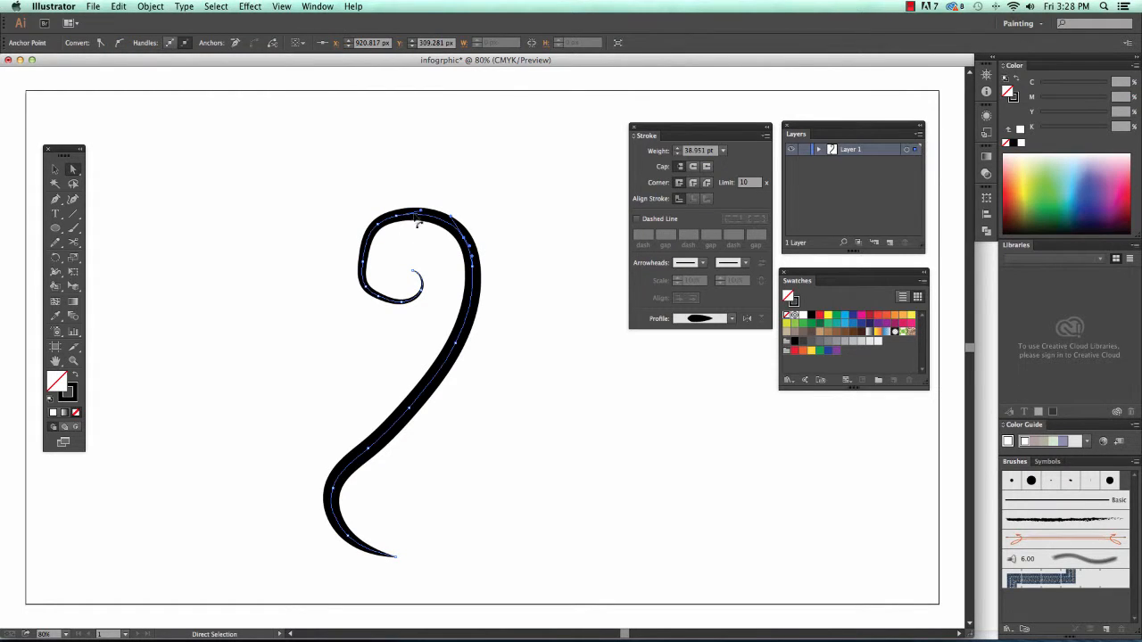
- Reshape the swirl's anchors into a hook and sharp V, then undo back to the horizontal curve
left_click_drag(452, 219, 430, 169)
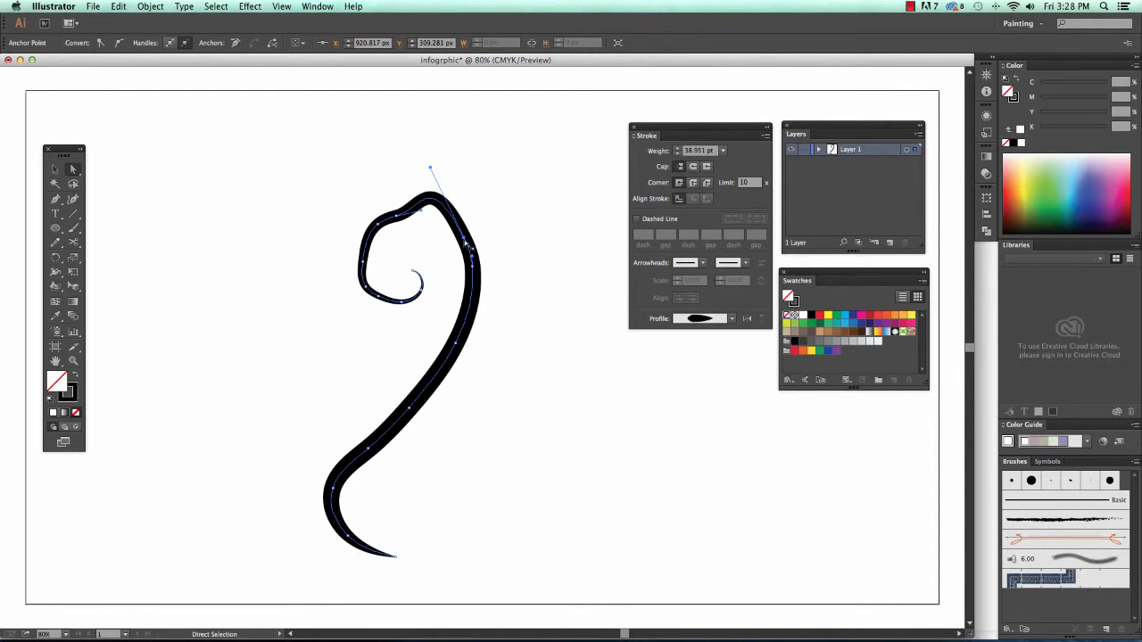
left_click_drag(463, 238, 515, 219)
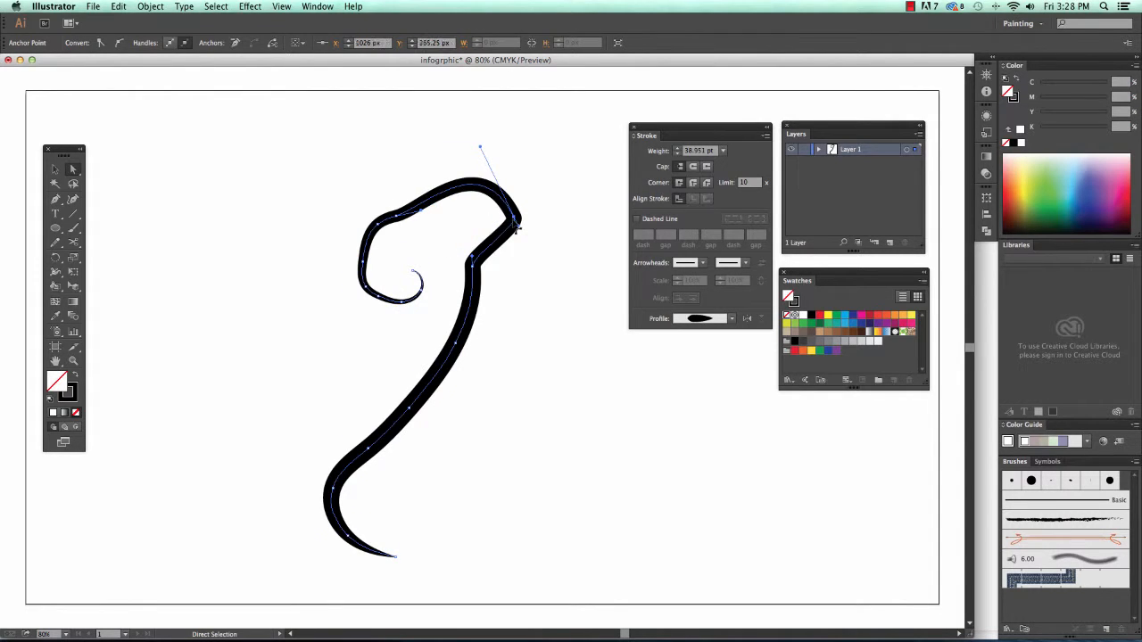
left_click_drag(473, 259, 510, 280)
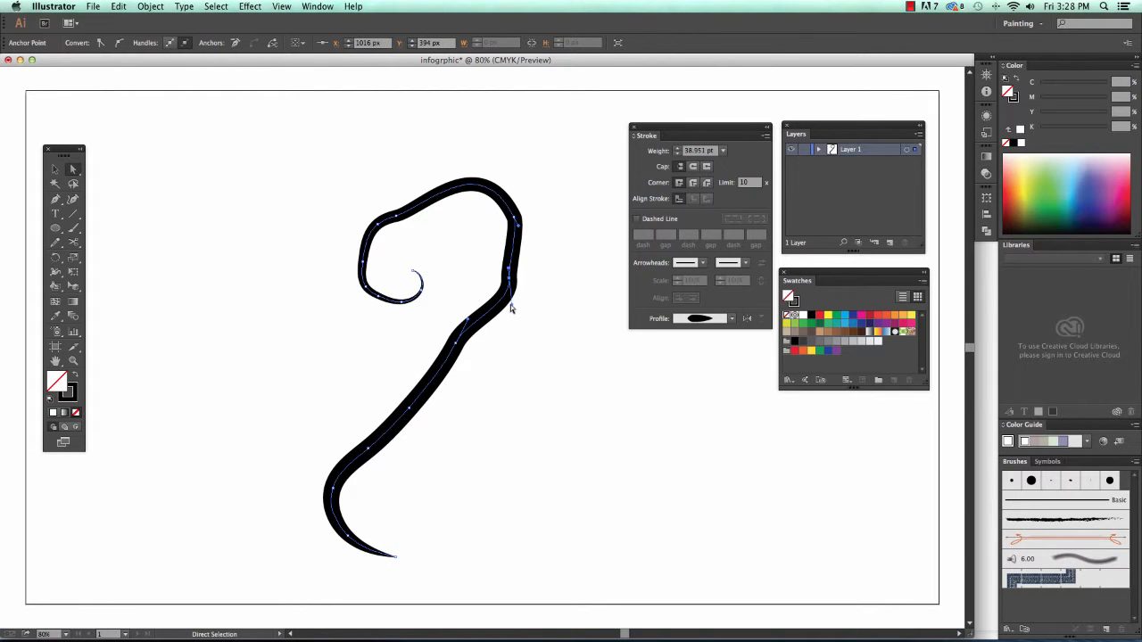
left_click_drag(513, 308, 526, 554)
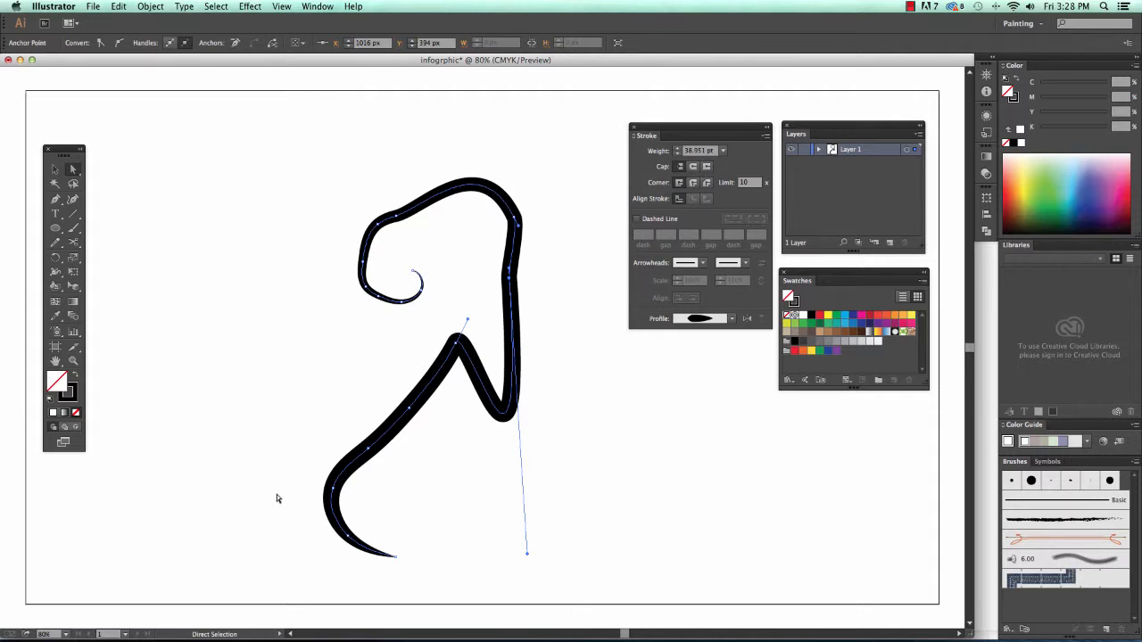
key("ctrl+z")
key("ctrl+z")
key("ctrl+z")
key("ctrl+z")
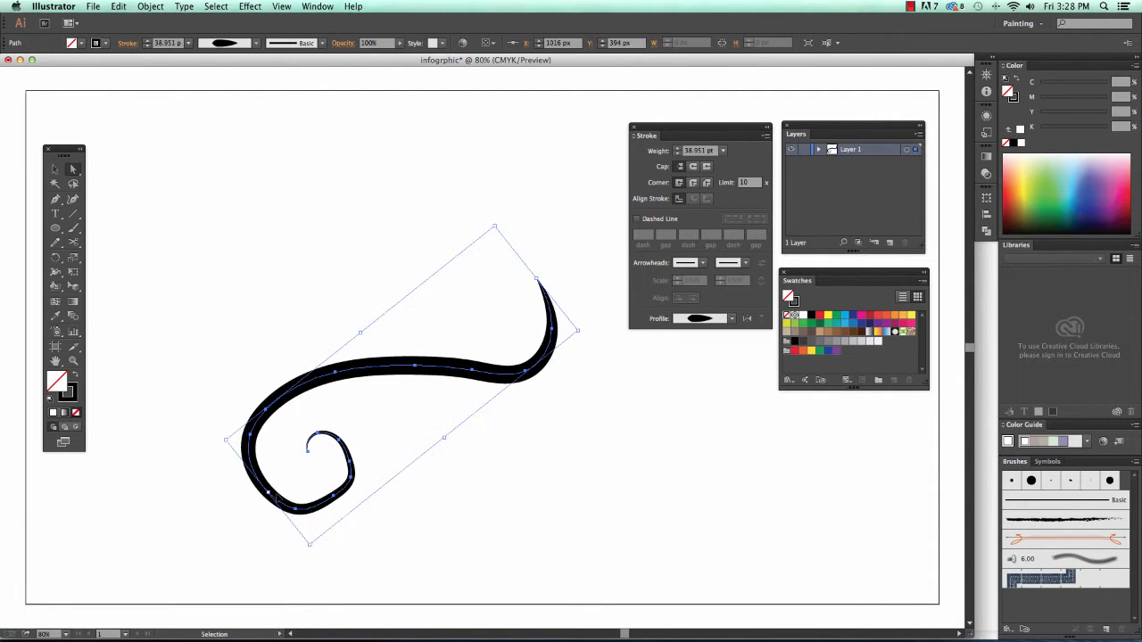
key("ctrl+z")
key("ctrl+z")
key("ctrl+z")
key("ctrl+z")
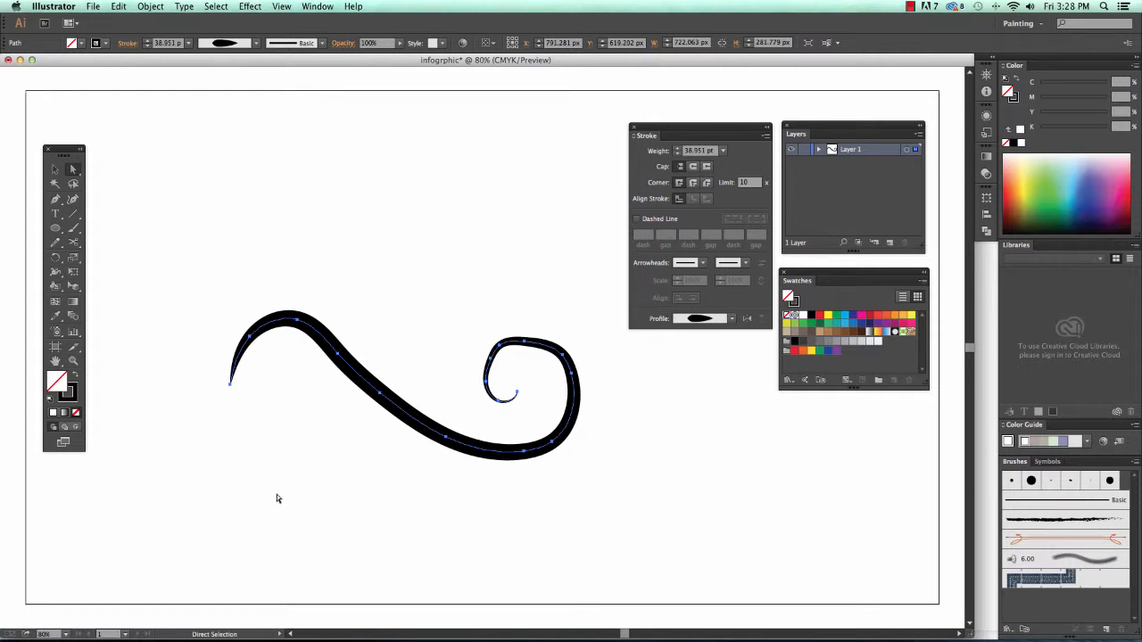
- Undo a trial V bend and move the 722.063 × 281.779 px swirl near the artboard bottom
left_click(373, 274)
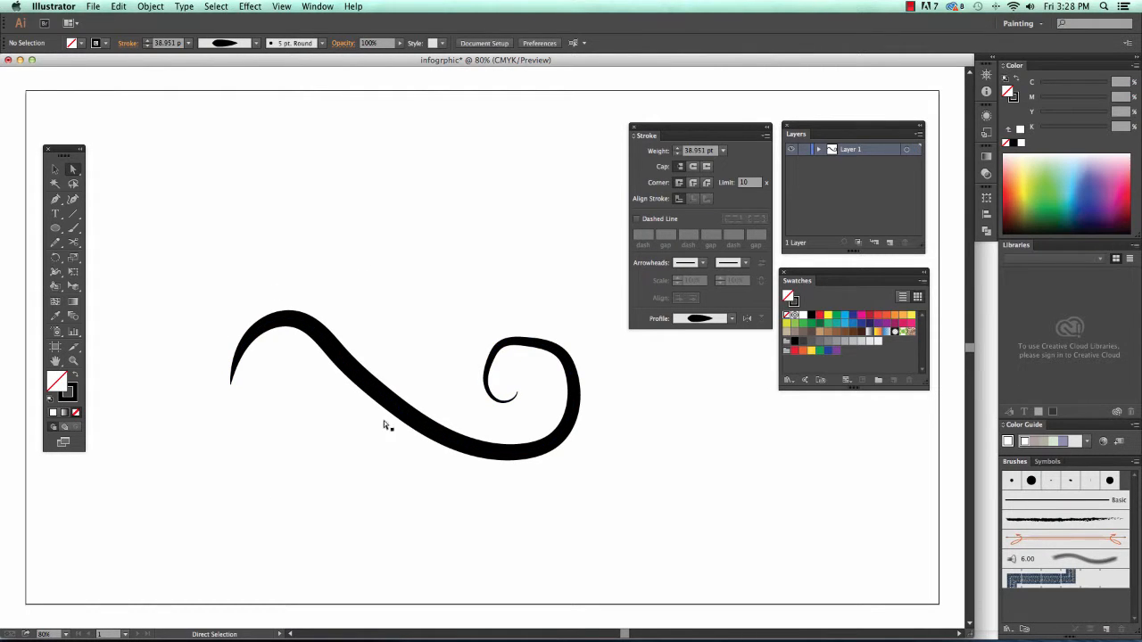
left_click_drag(402, 408, 413, 472)
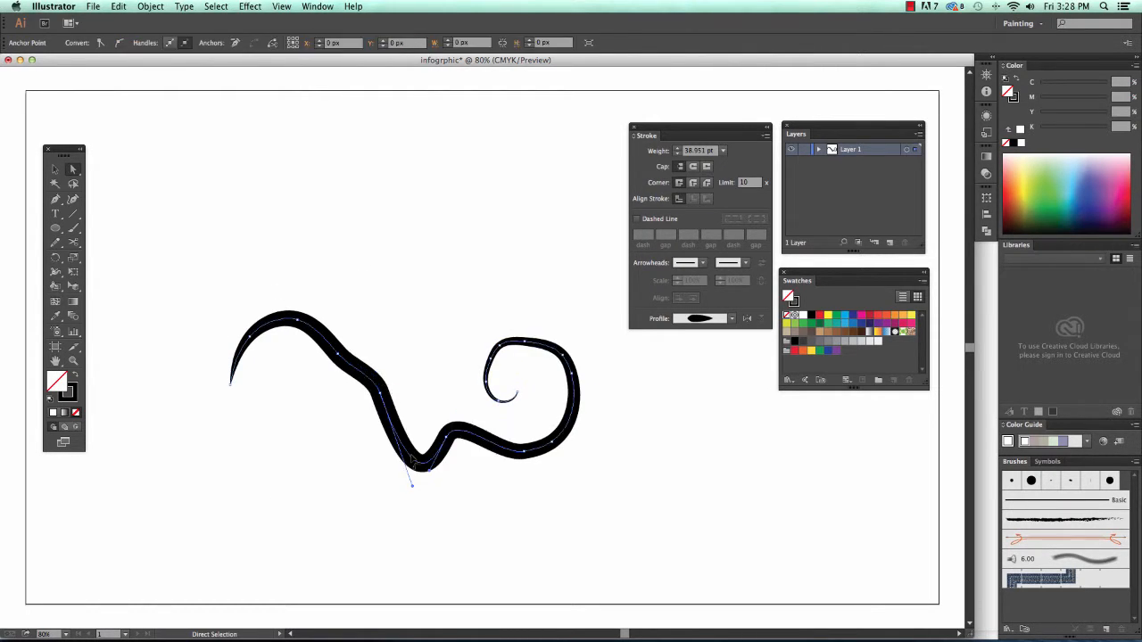
key("ctrl+z")
left_click(55, 168)
left_click(294, 337)
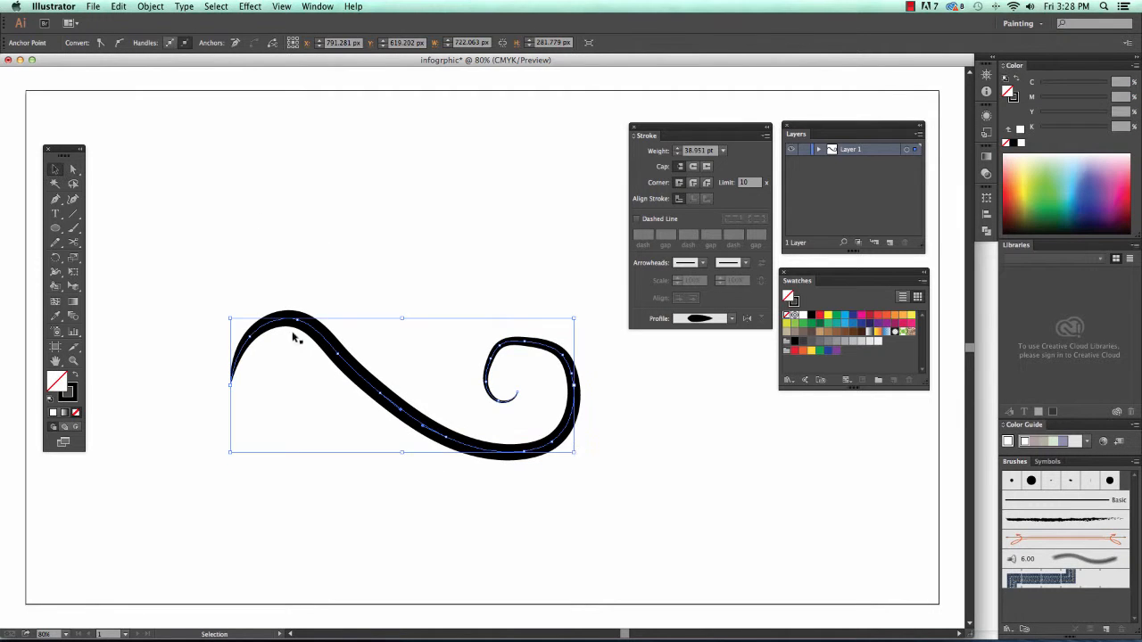
left_click_drag(386, 403, 413, 529)
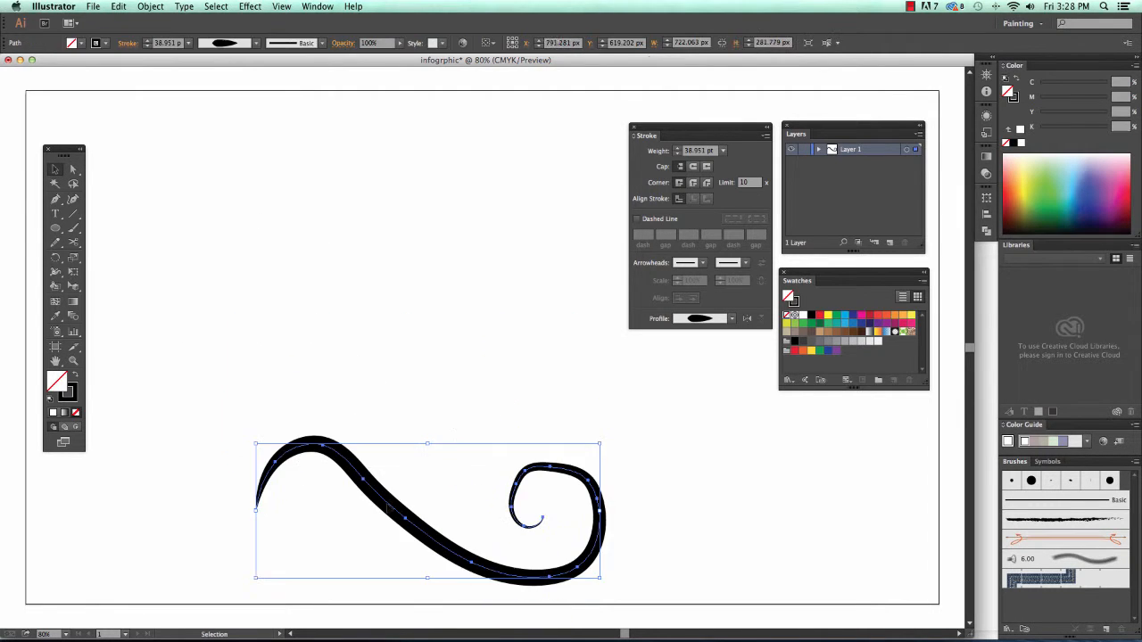
- Draw a 540 × 540 px circle above the swirl and swap it to a solid black fill
left_click(57, 228)
left_click_drag(292, 158, 548, 400)
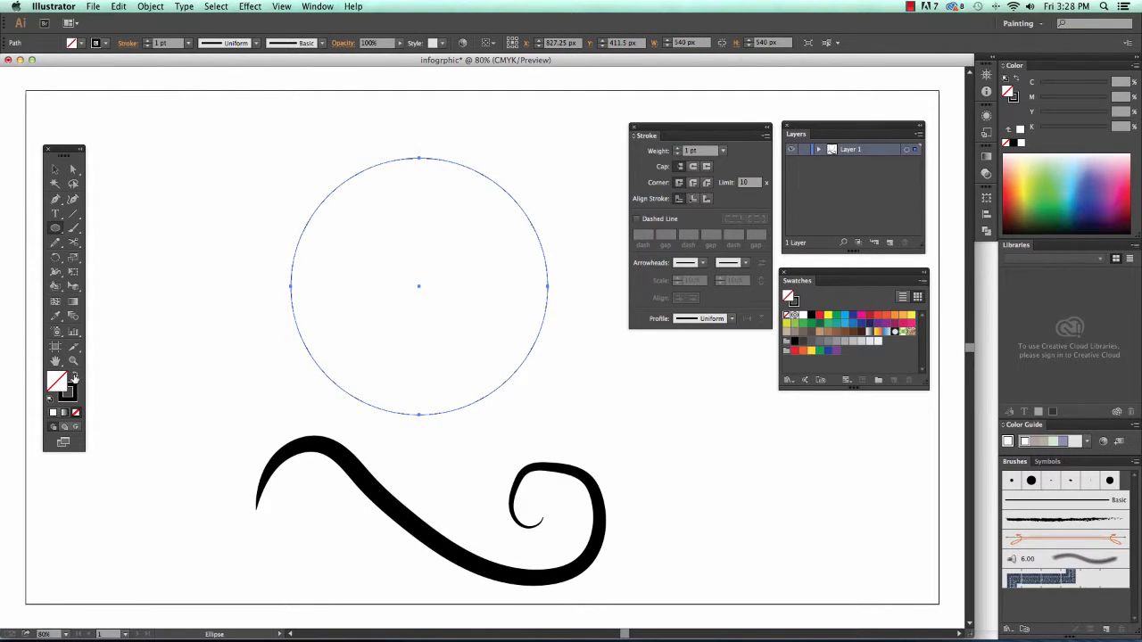
left_click(76, 378)
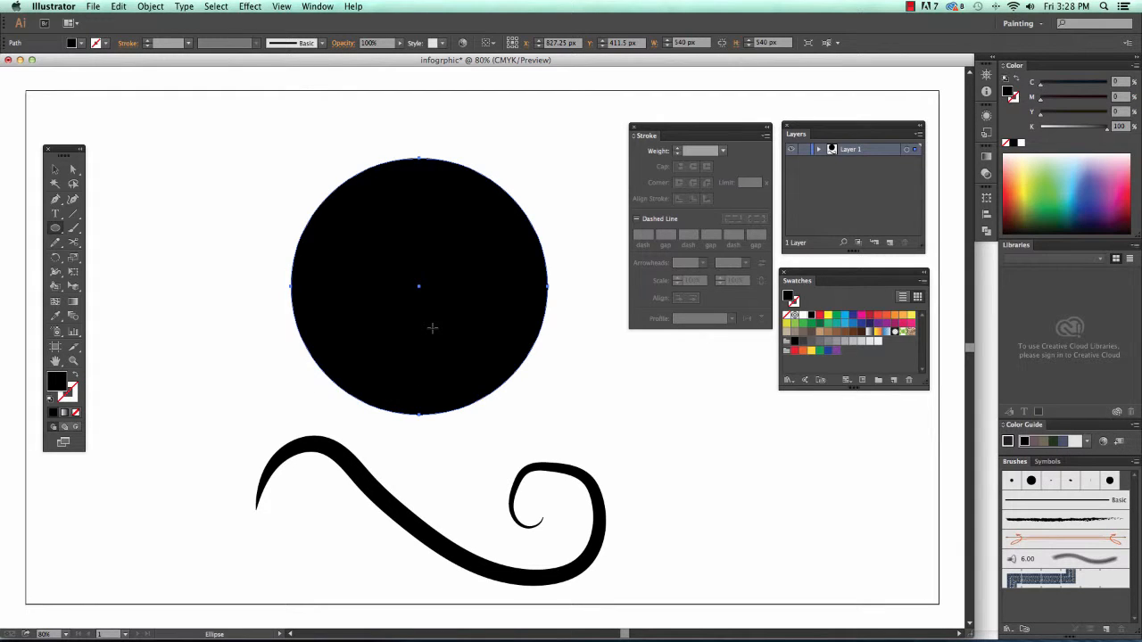
- Pull the circle's top anchor upward into an egg shape
left_click(75, 172)
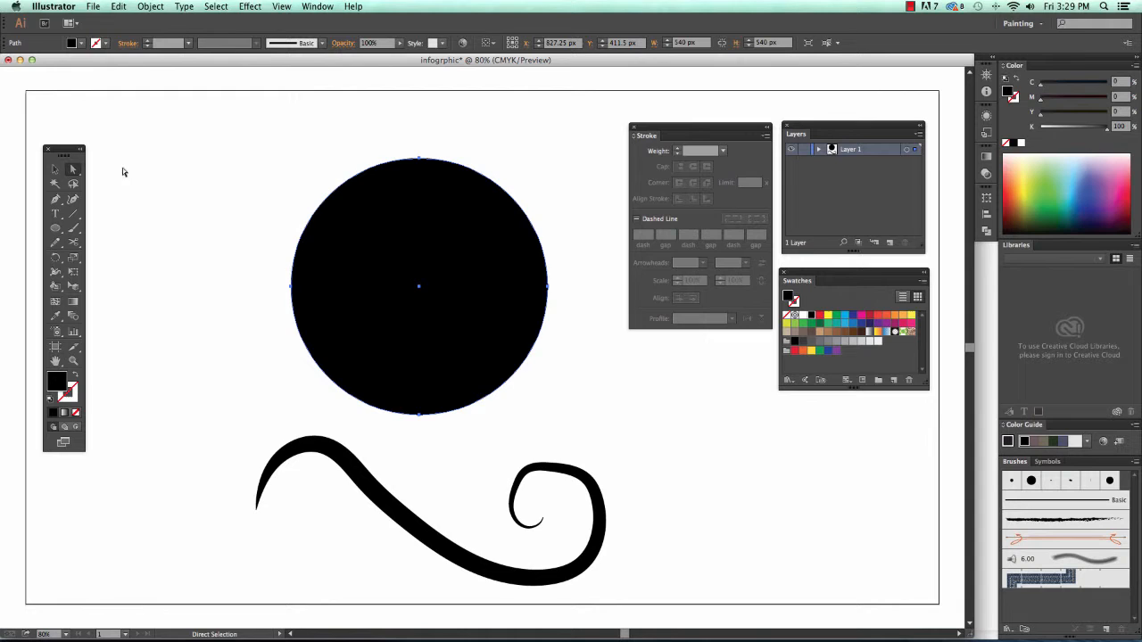
left_click(420, 160)
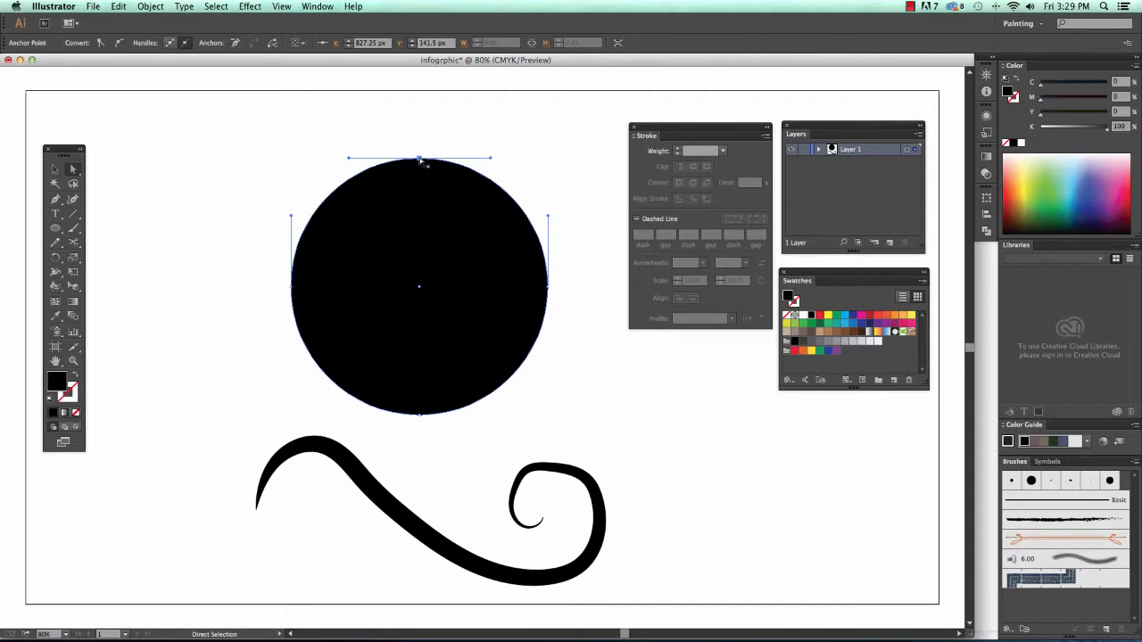
left_click_drag(420, 159, 419, 107)
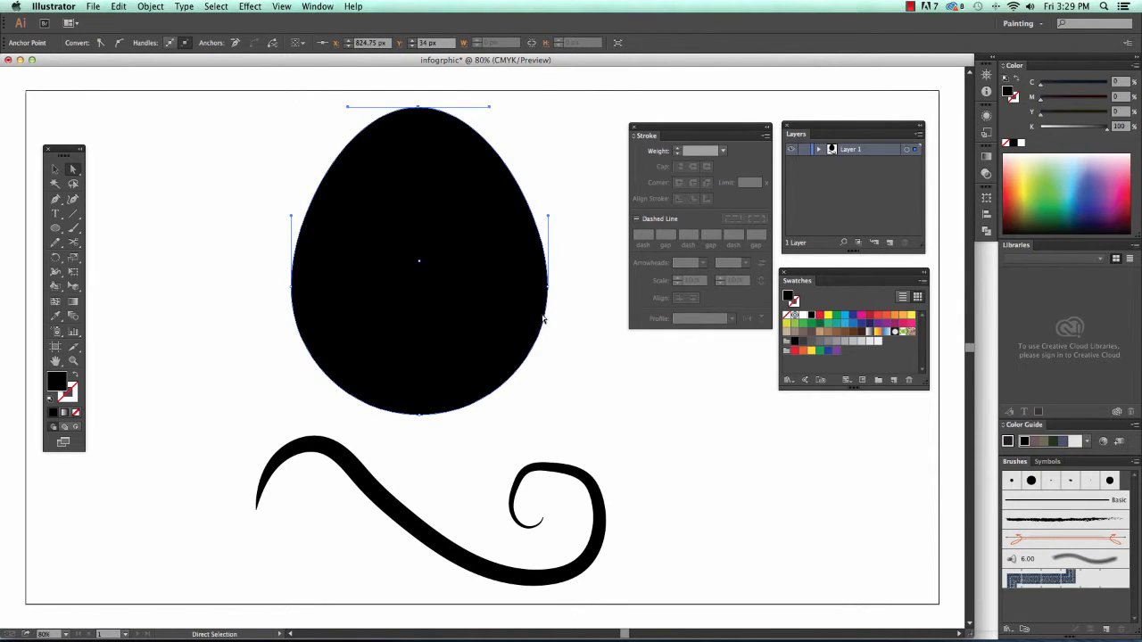
- Widen the blob's right side and fine-tune its curve, discarding a hooked attempt
left_click_drag(547, 291, 585, 288)
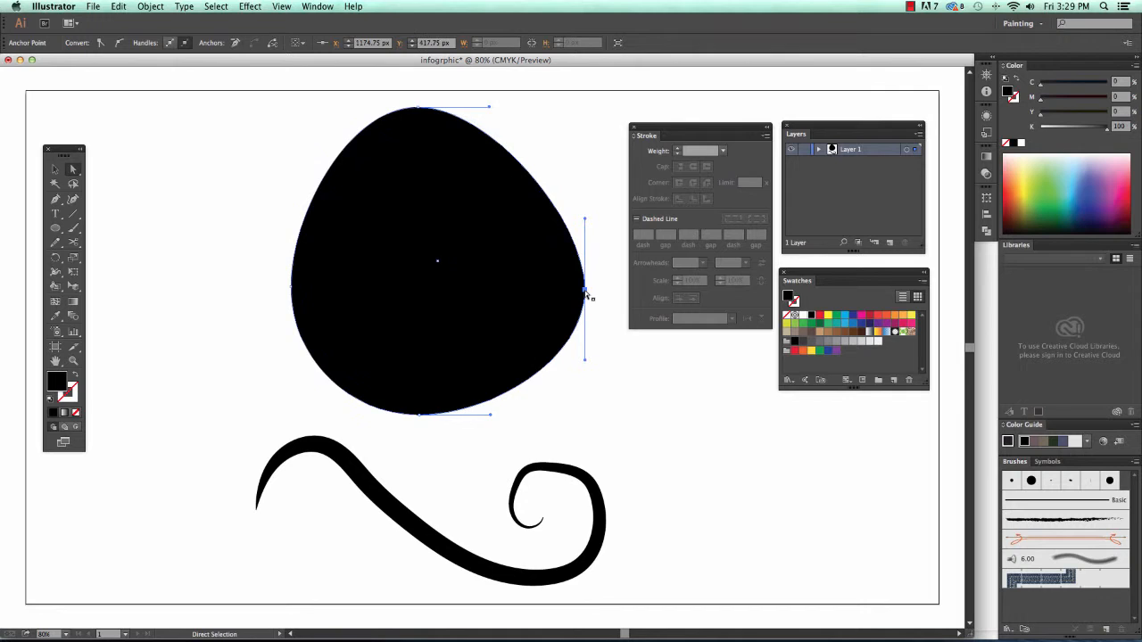
left_click_drag(586, 362, 406, 255)
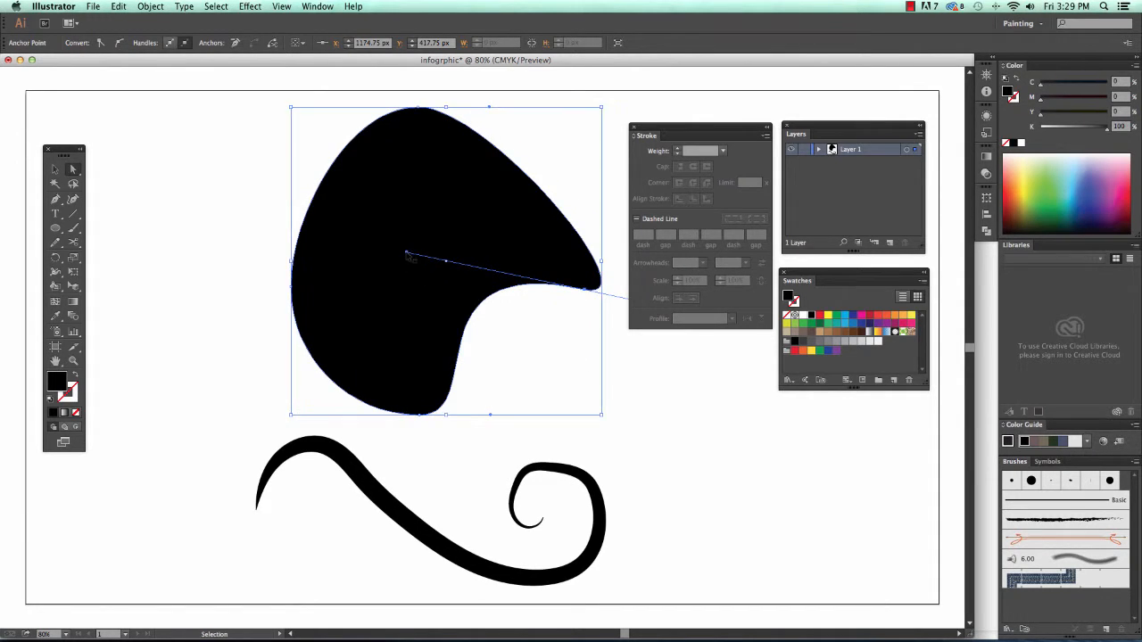
key("ctrl+z")
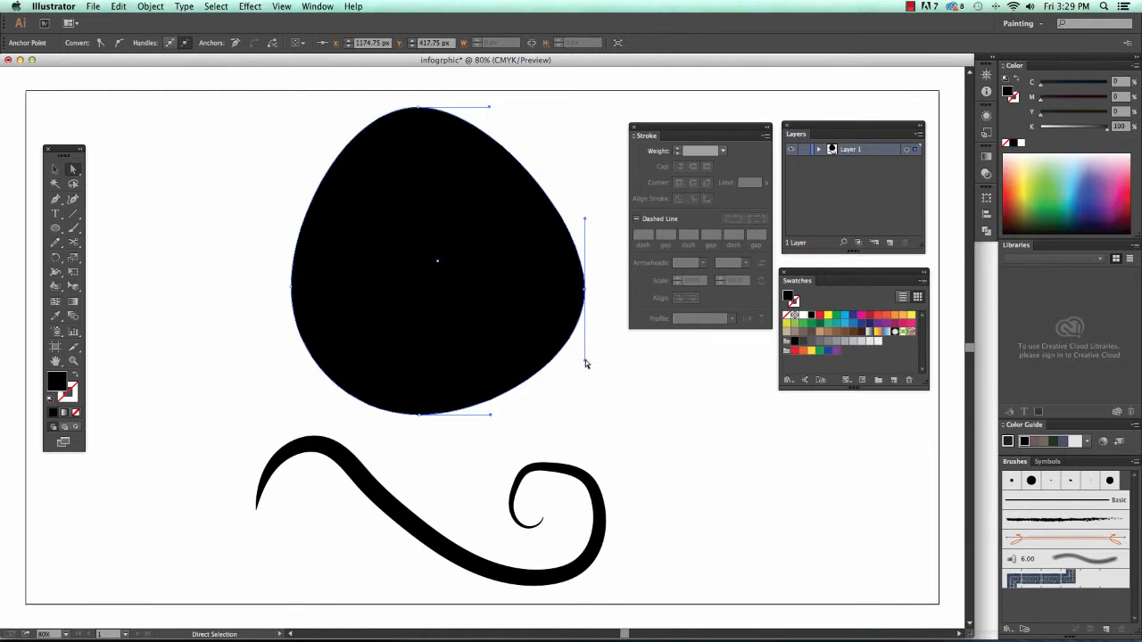
mouse_move(585, 361)
left_mouse_down()
mouse_move(541, 345)
mouse_move(604, 356)
mouse_move(505, 356)
mouse_move(632, 359)
mouse_move(582, 364)
left_mouse_up()
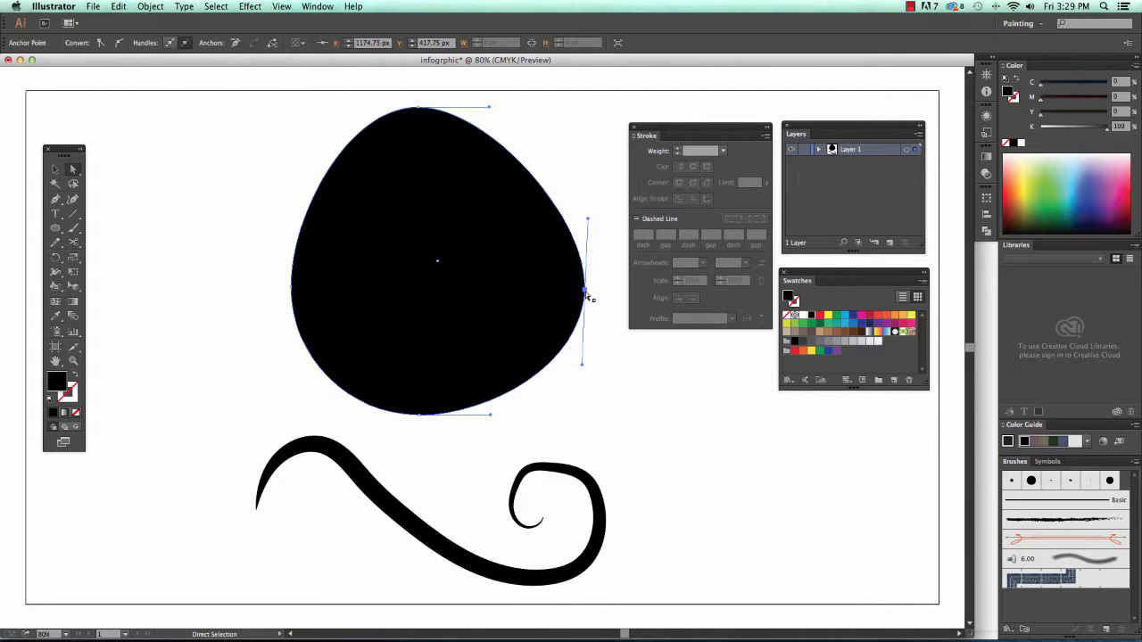
mouse_move(581, 368)
left_mouse_down()
mouse_move(564, 379)
mouse_move(582, 372)
left_mouse_up()
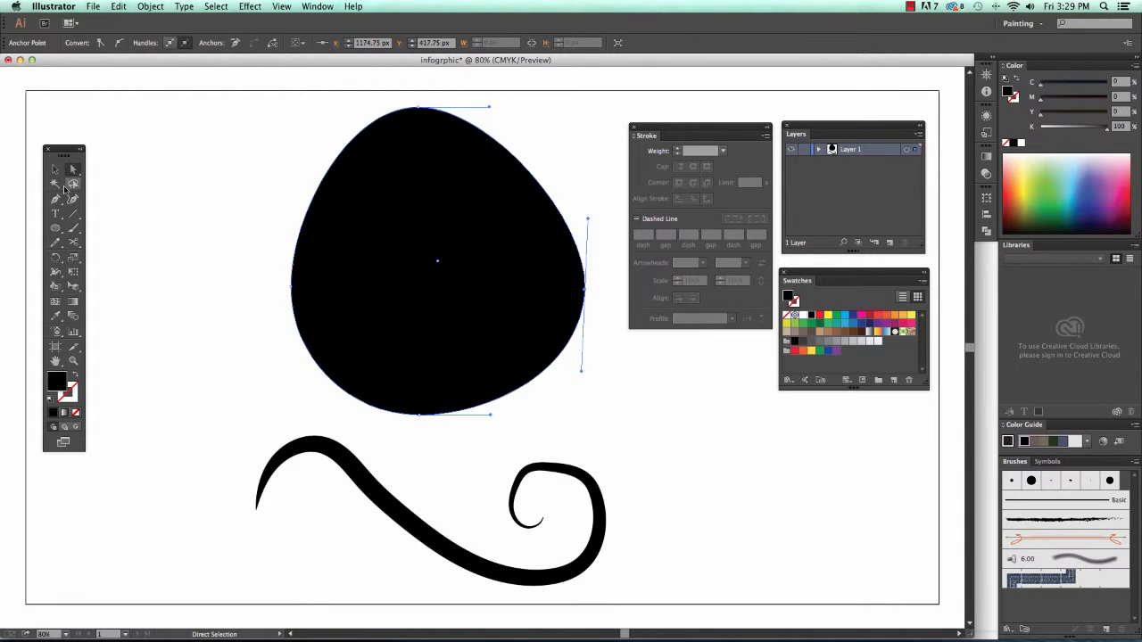
- Convert the blob's lower-right anchor into a sharp beak-like tip and reshape the upper curve into it
left_click(56, 202)
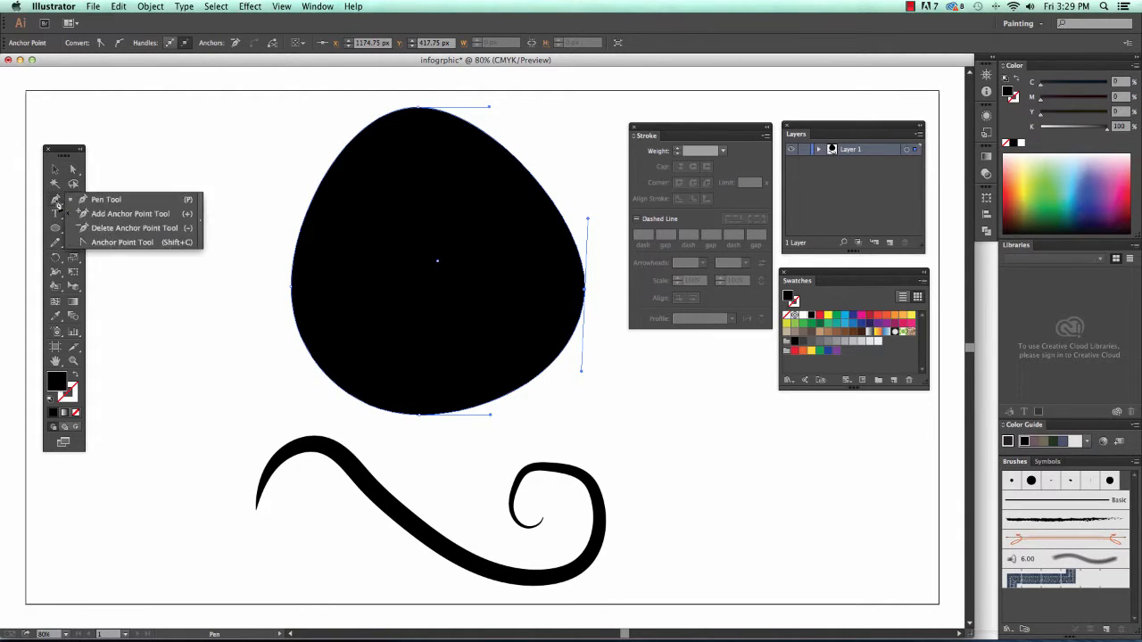
left_click_drag(58, 205, 119, 244)
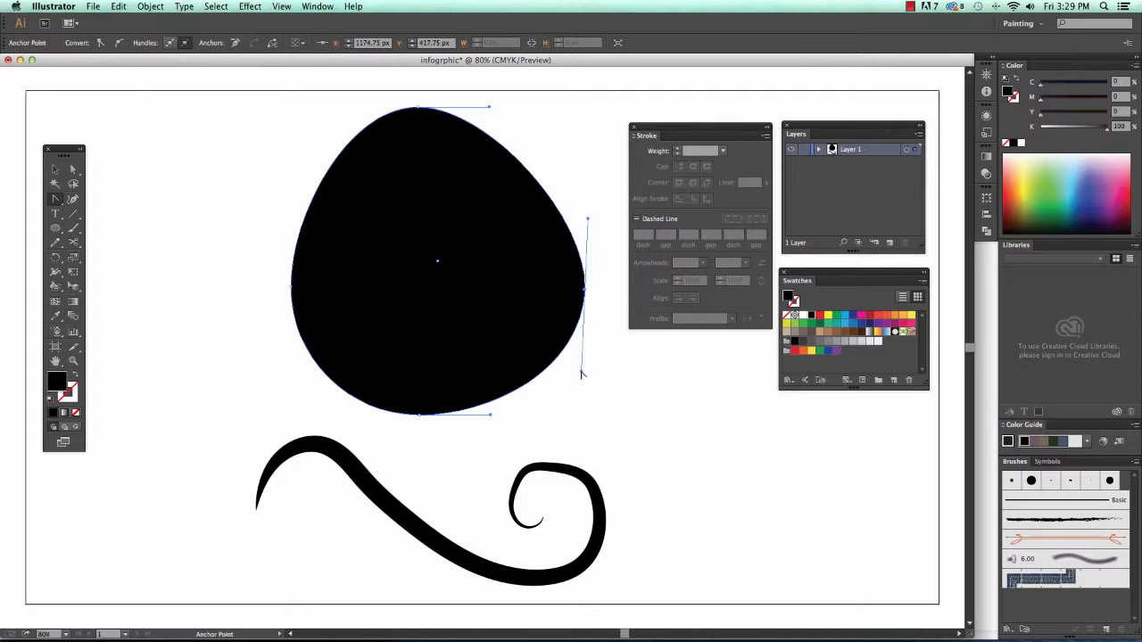
left_click_drag(581, 374, 370, 184)
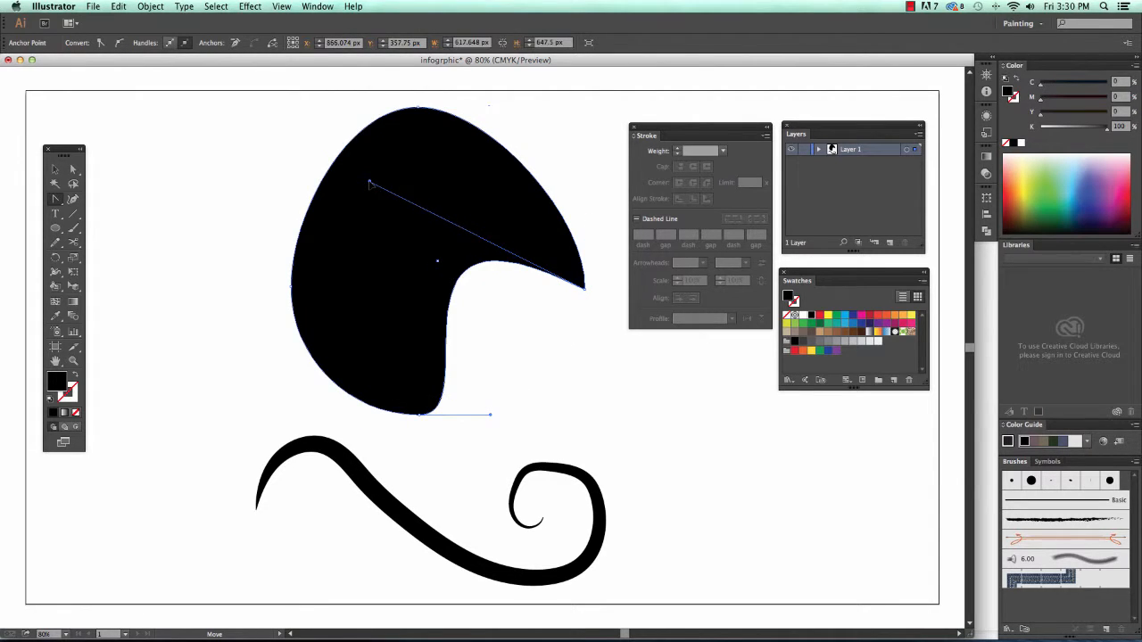
key("a")
left_click(586, 289)
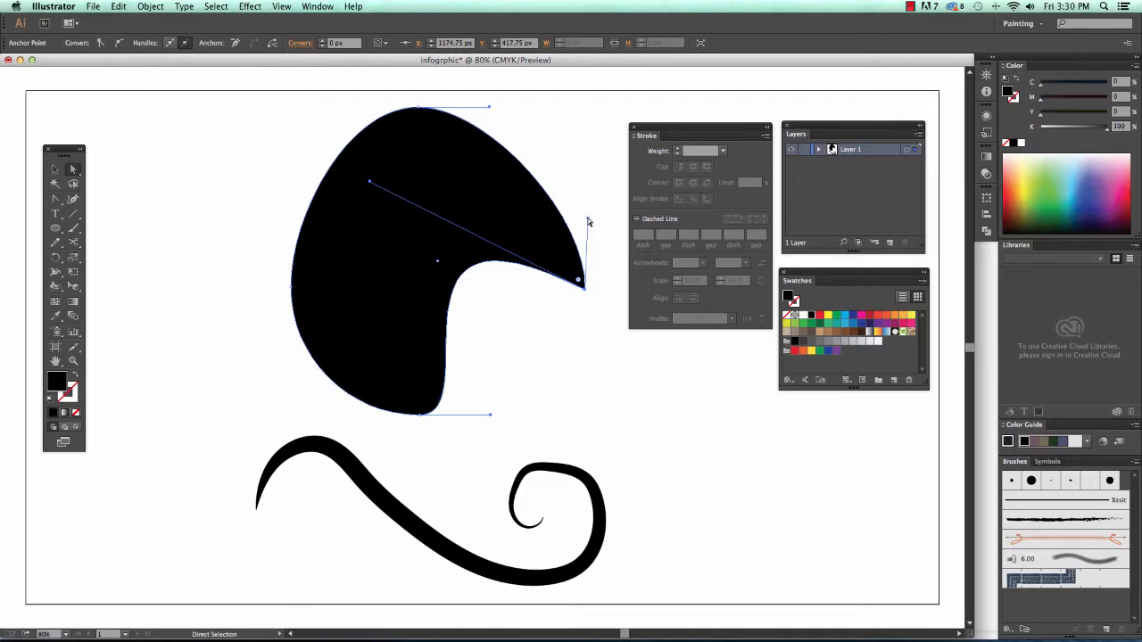
left_click_drag(587, 219, 474, 189)
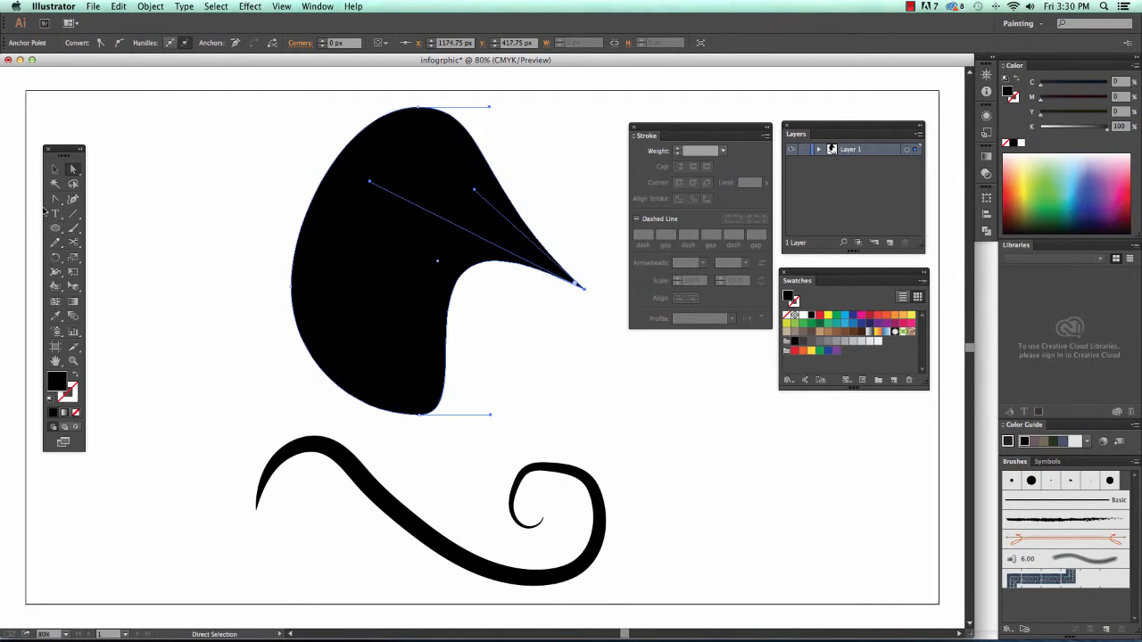
left_click(577, 352)
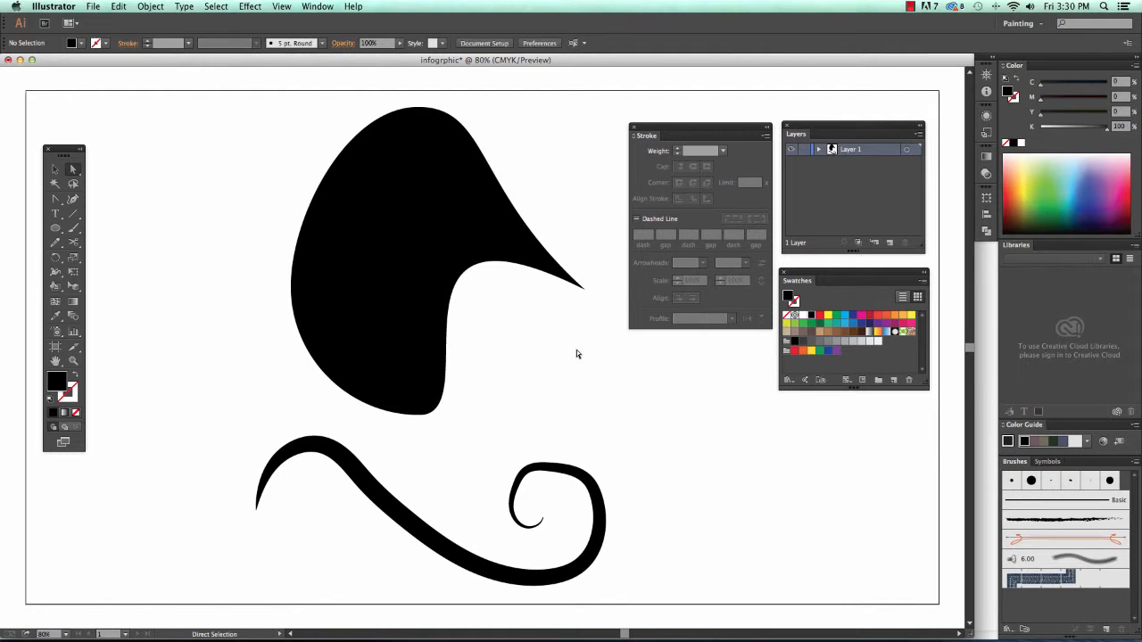
- Shift the pointed black blob left on the artboard and deselect it
left_click_drag(422, 250, 321, 259)
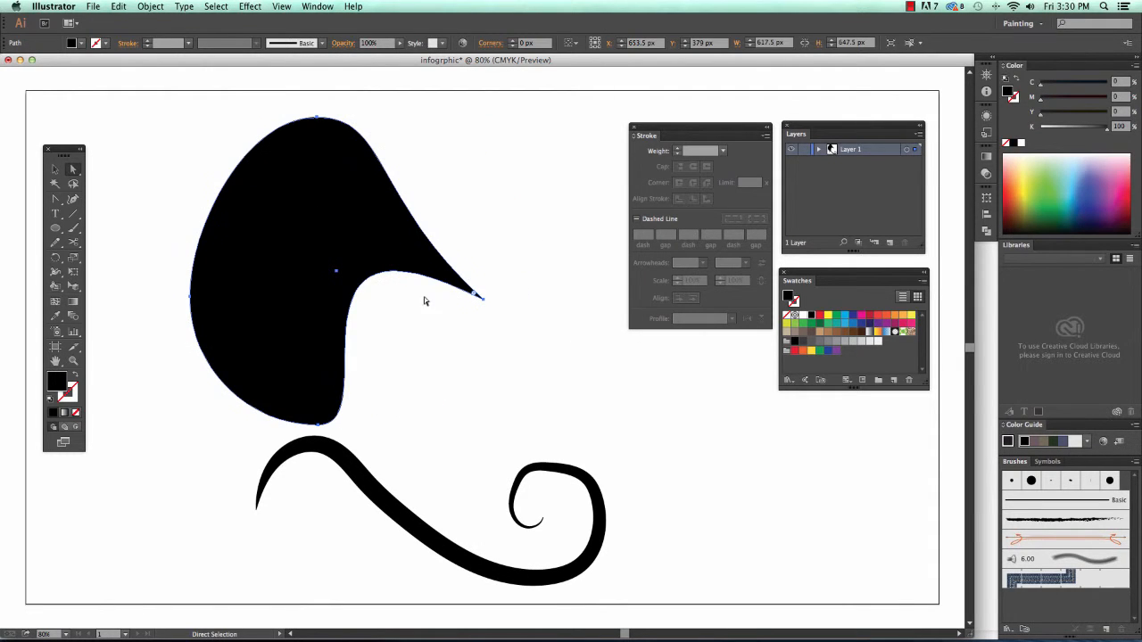
left_click(625, 431)
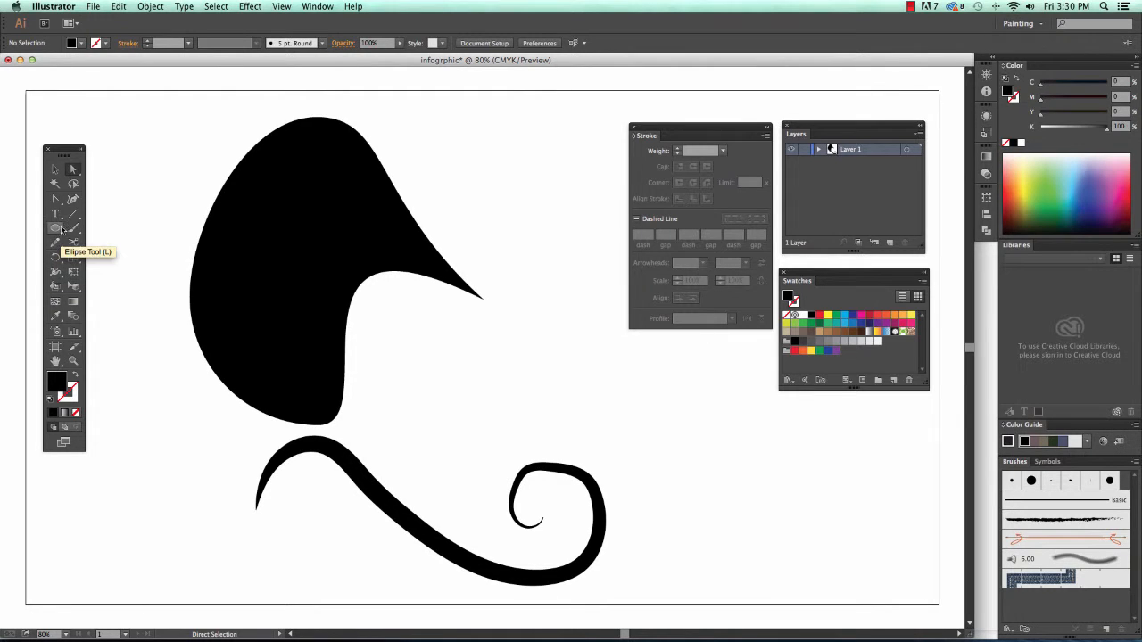
left_click_drag(55, 231, 98, 289)
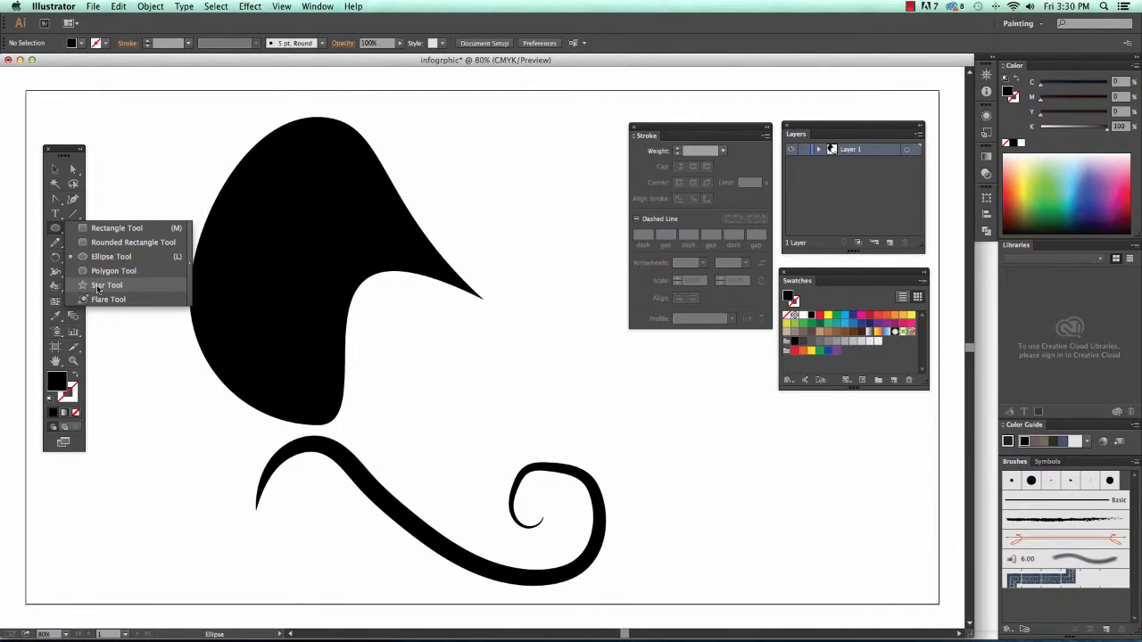
left_click(51, 246)
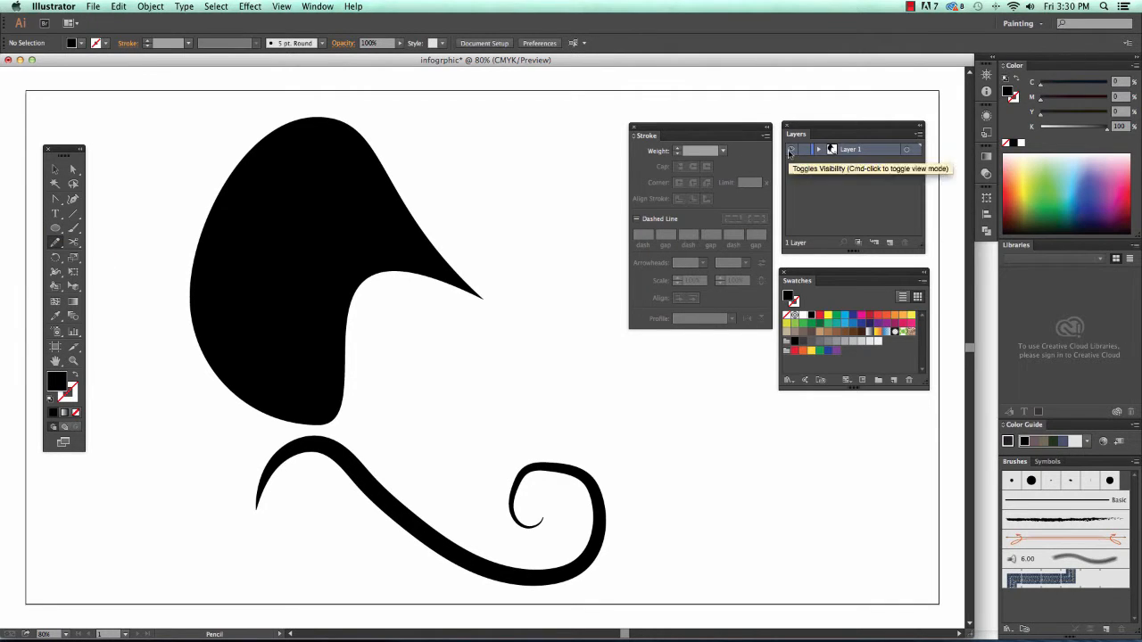
- Rename Layer 1 to 'shapes'
left_click(819, 149)
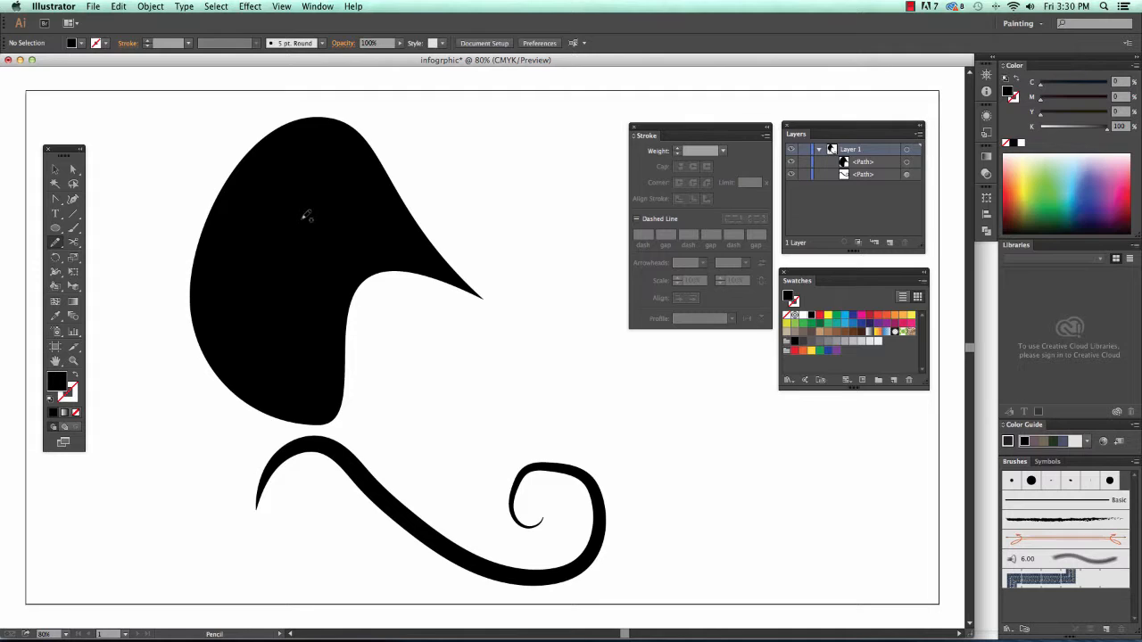
double_click(851, 150)
type("c")
type("hapes")
key("Return")
- Add a new layer named 'text' from the Layers panel menu
left_click(920, 134)
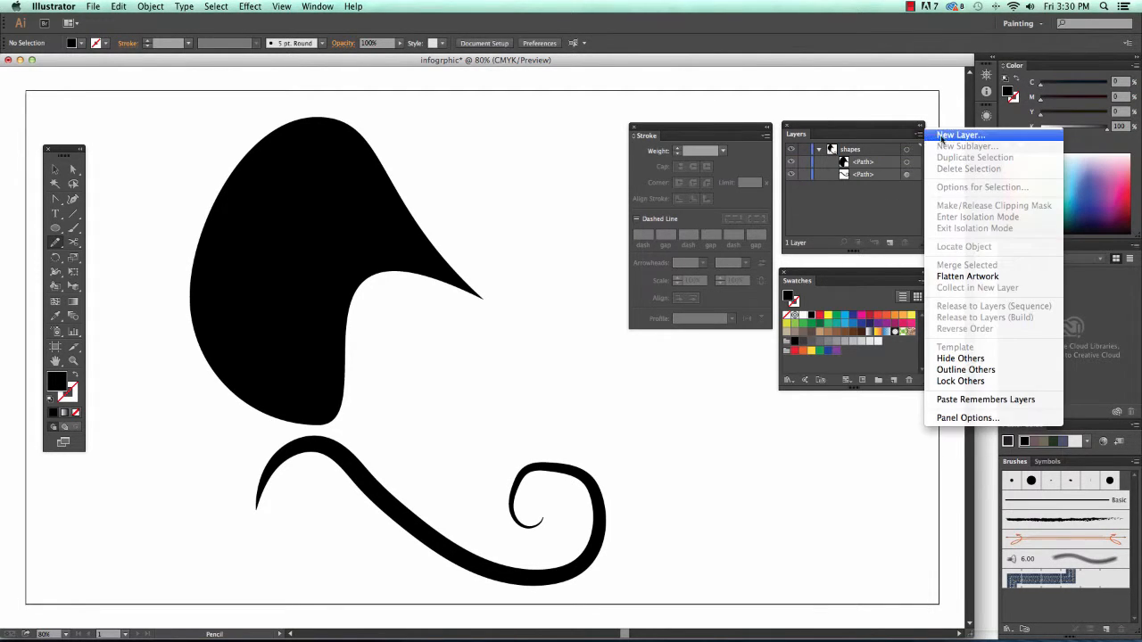
left_click(944, 135)
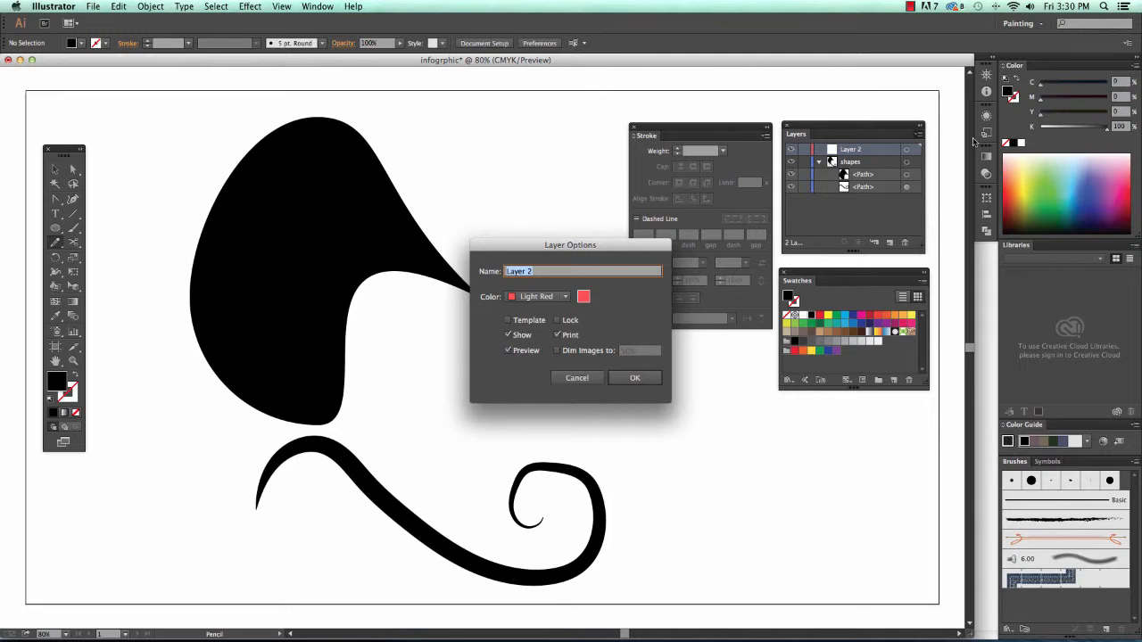
type("text")
left_click(635, 377)
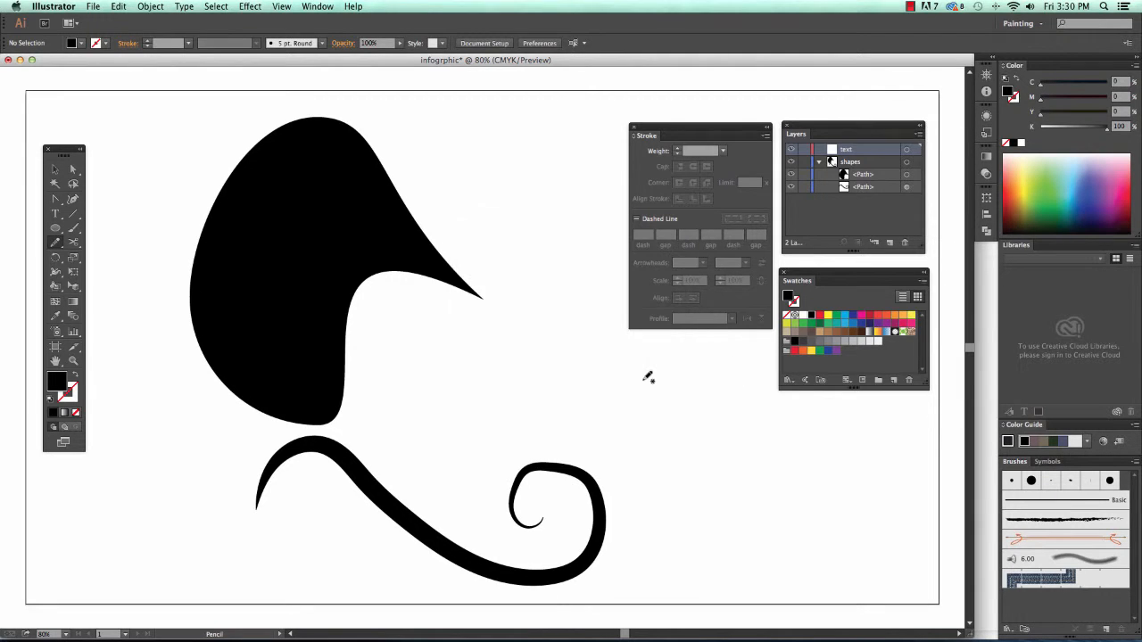
- Add another new layer named 'background' and collapse the shapes layer
left_click(920, 134)
left_click(952, 136)
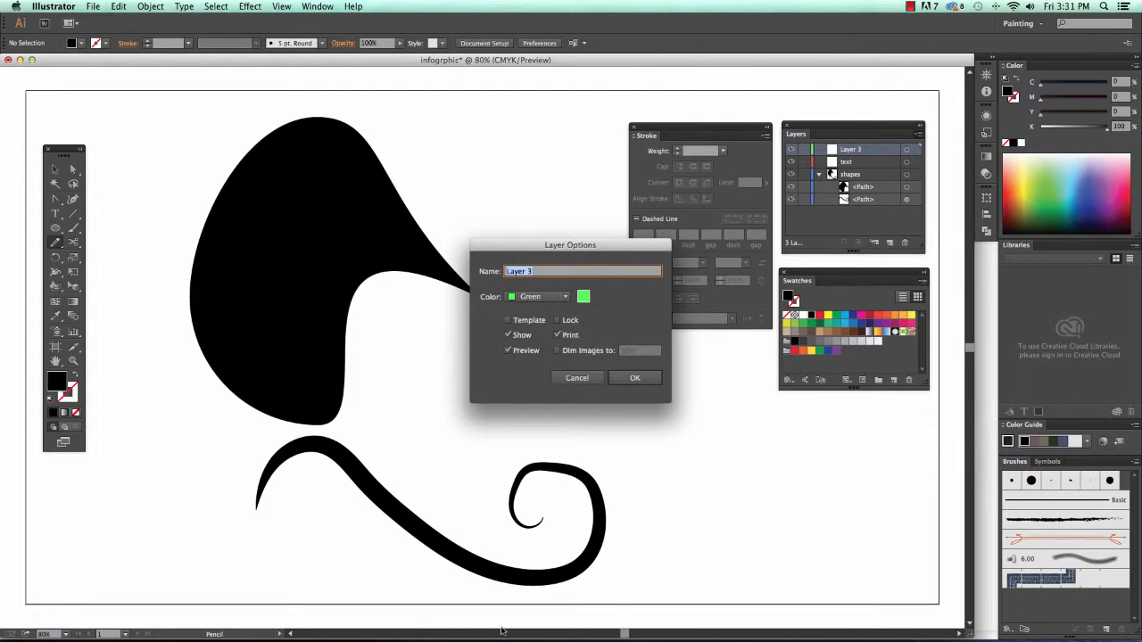
type("background")
left_click(644, 376)
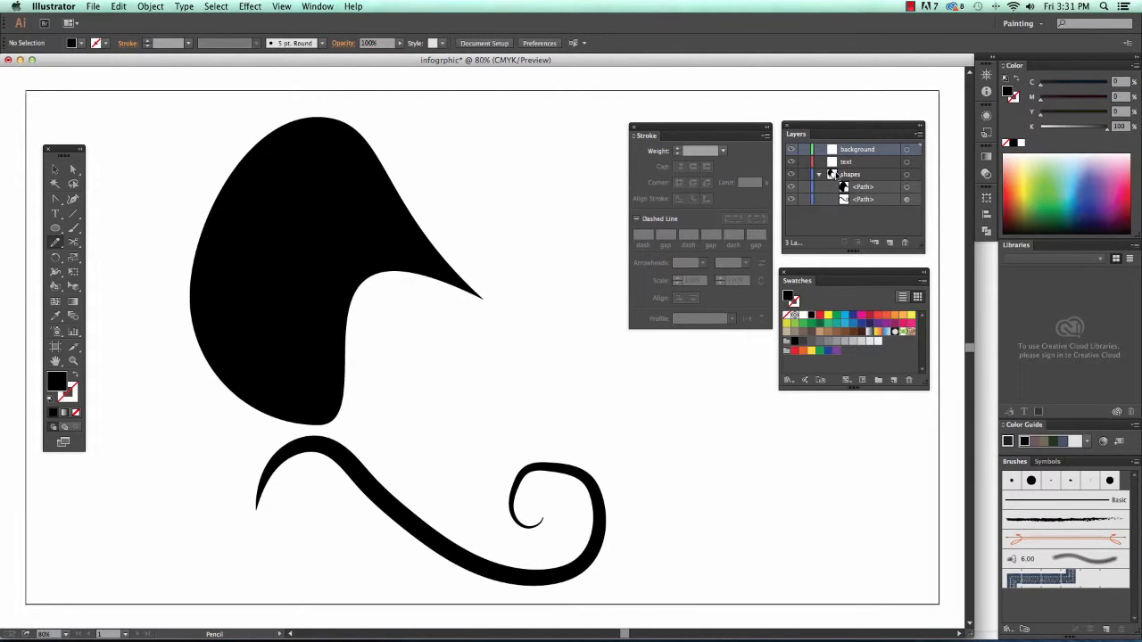
left_click(817, 174)
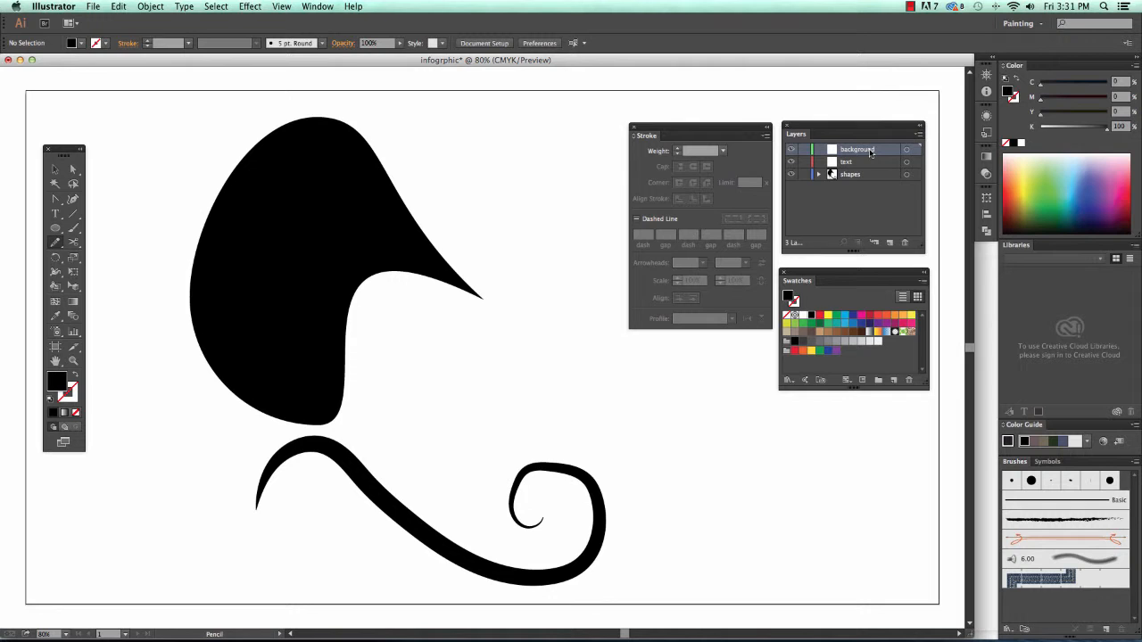
- Draw a rectangle covering the whole artboard and fill it with the cyan blue swatch
left_click_drag(55, 228, 107, 231)
left_click_drag(18, 82, 764, 629)
left_click_drag(844, 639, 848, 533)
key("space")
left_click_drag(543, 449, 665, 485)
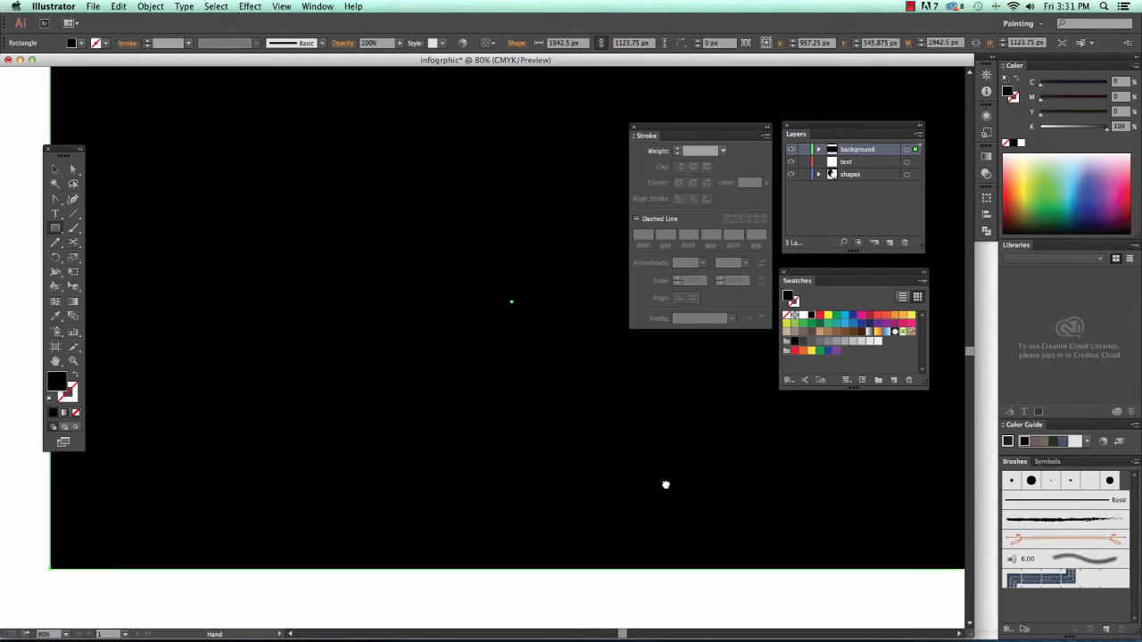
left_click(845, 316)
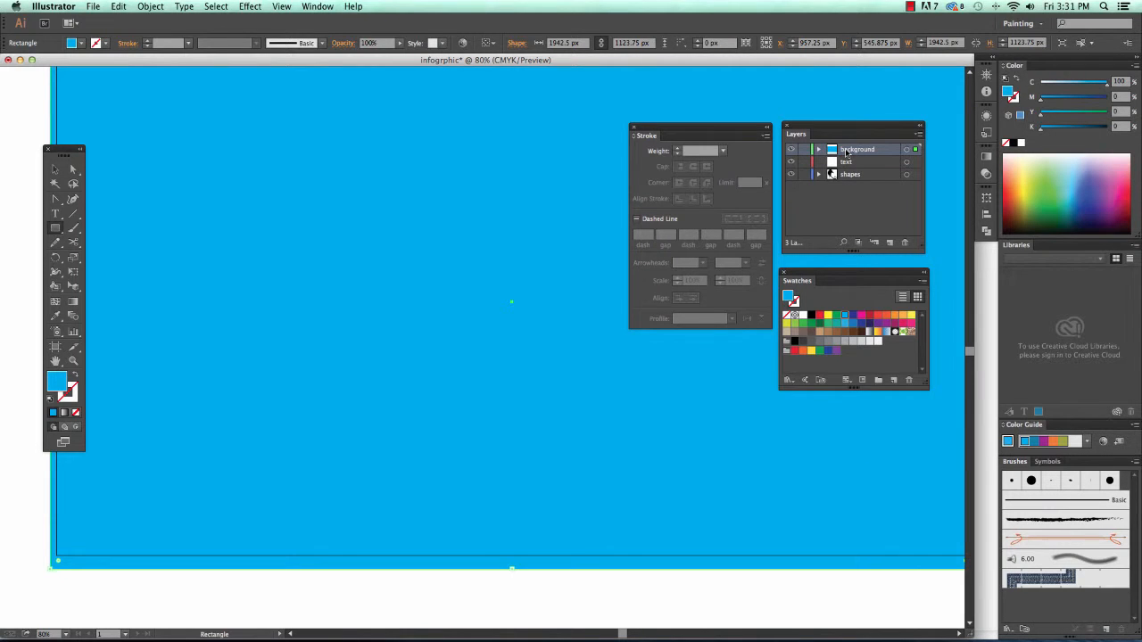
- Move the background layer below shapes so the blob and swirl sit on top
key("super+minus")
key("space")
left_click_drag(726, 375, 723, 399)
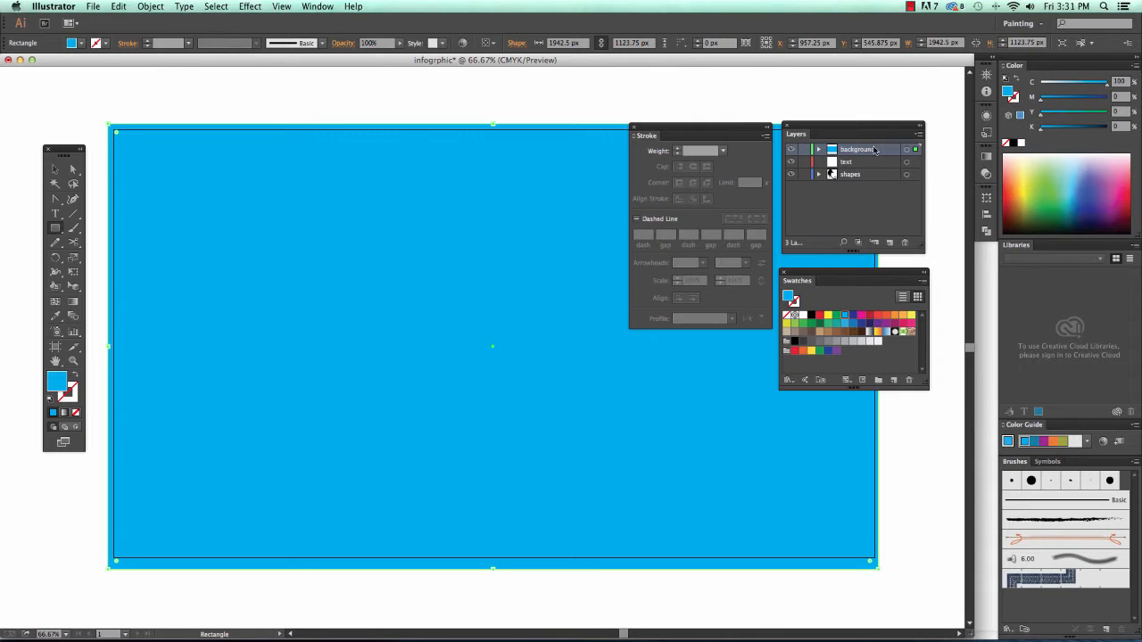
left_click_drag(875, 149, 873, 178)
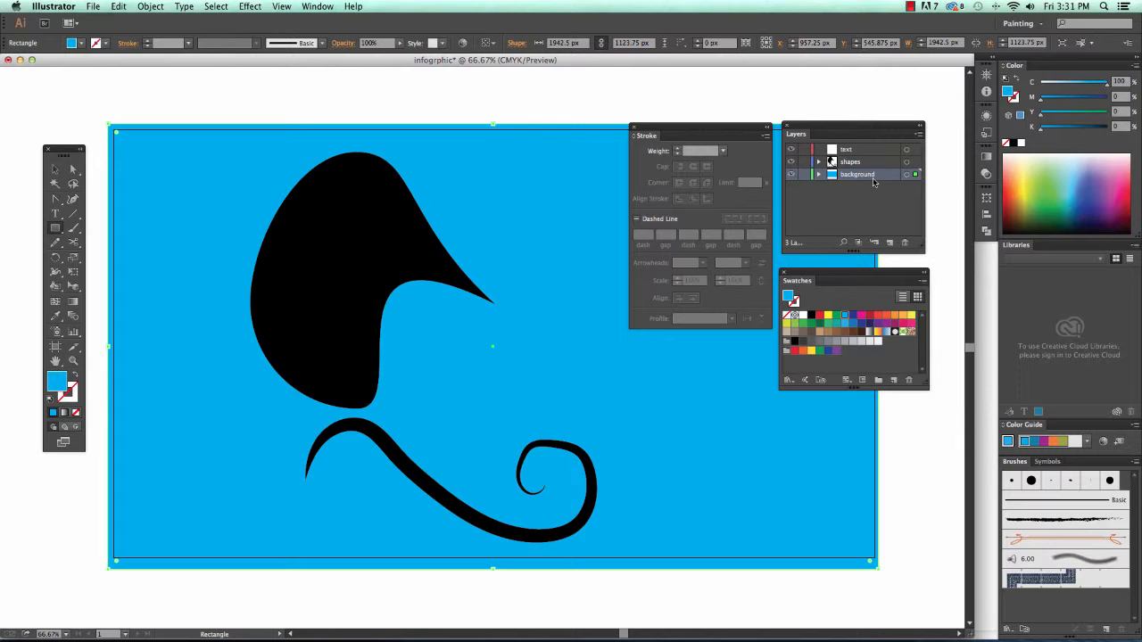
- Draw an empty 787.461 × 239.988 px text frame on the text layer right of the blob
left_click(861, 152)
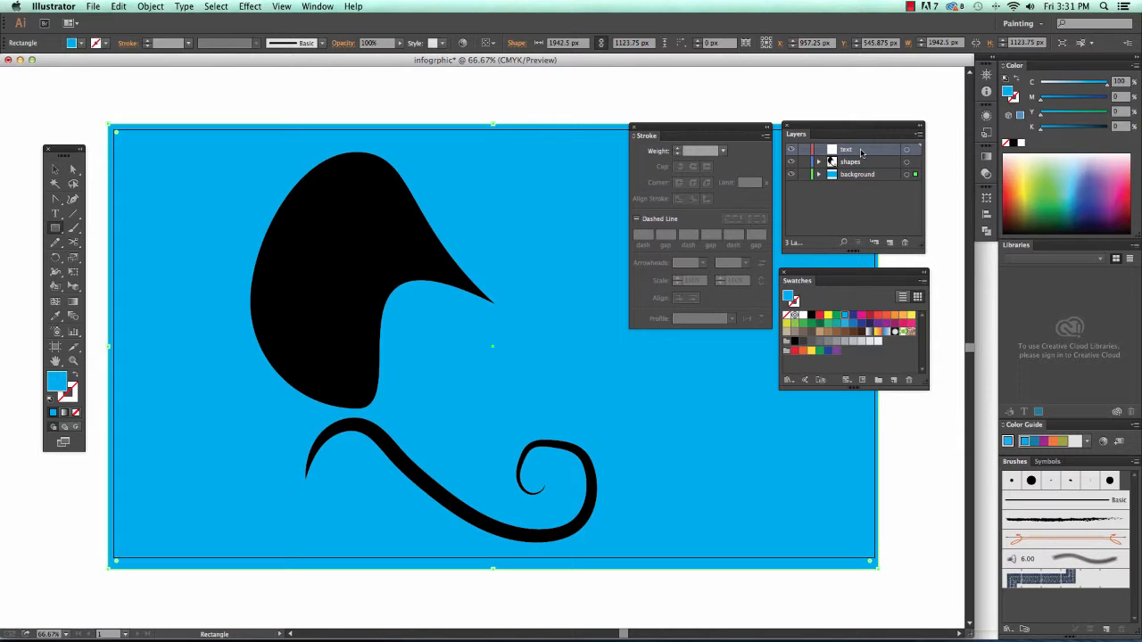
left_click(55, 214)
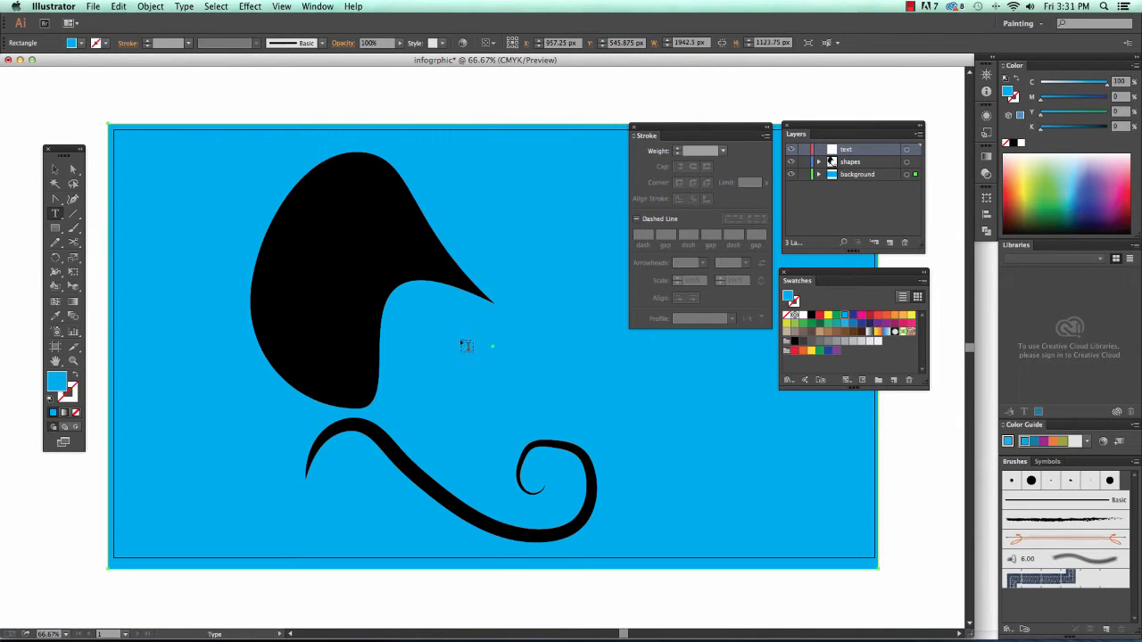
left_click_drag(459, 339, 769, 432)
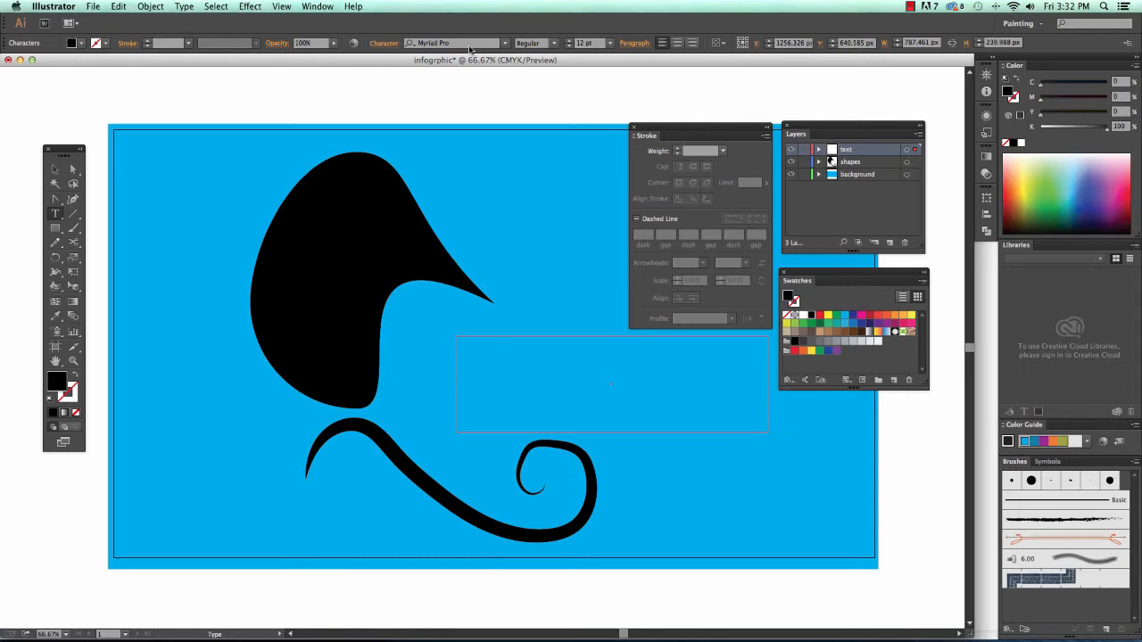
- Type the word 'TYPE' in DJB COFFEE SHOPPE VENTI at 48 pt
left_click(505, 44)
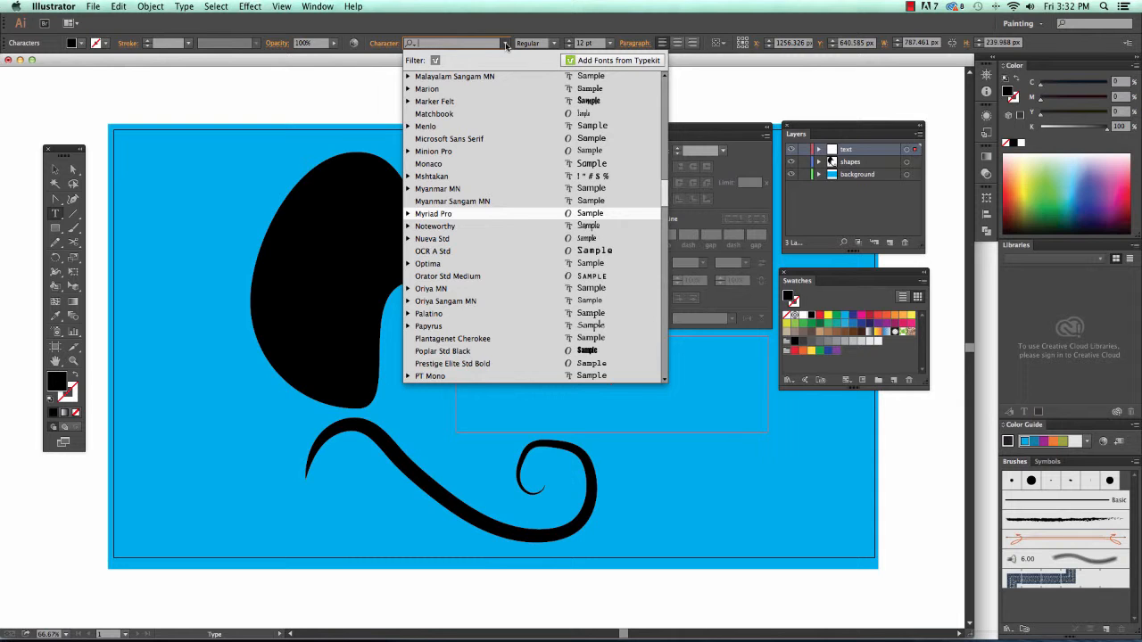
left_click_drag(664, 192, 663, 125)
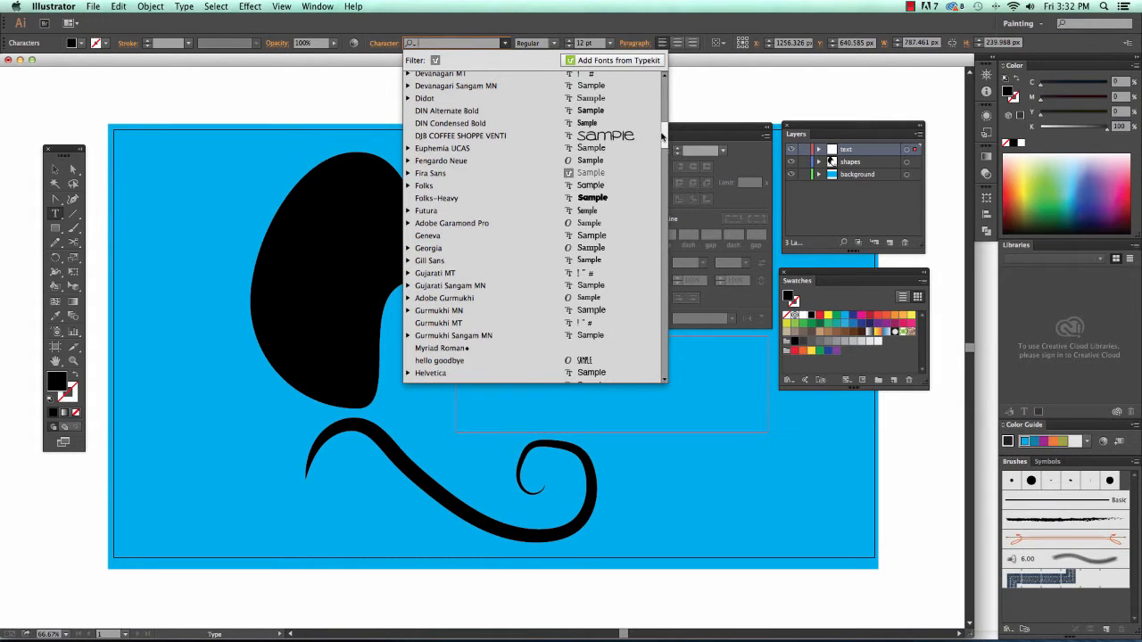
left_click(596, 135)
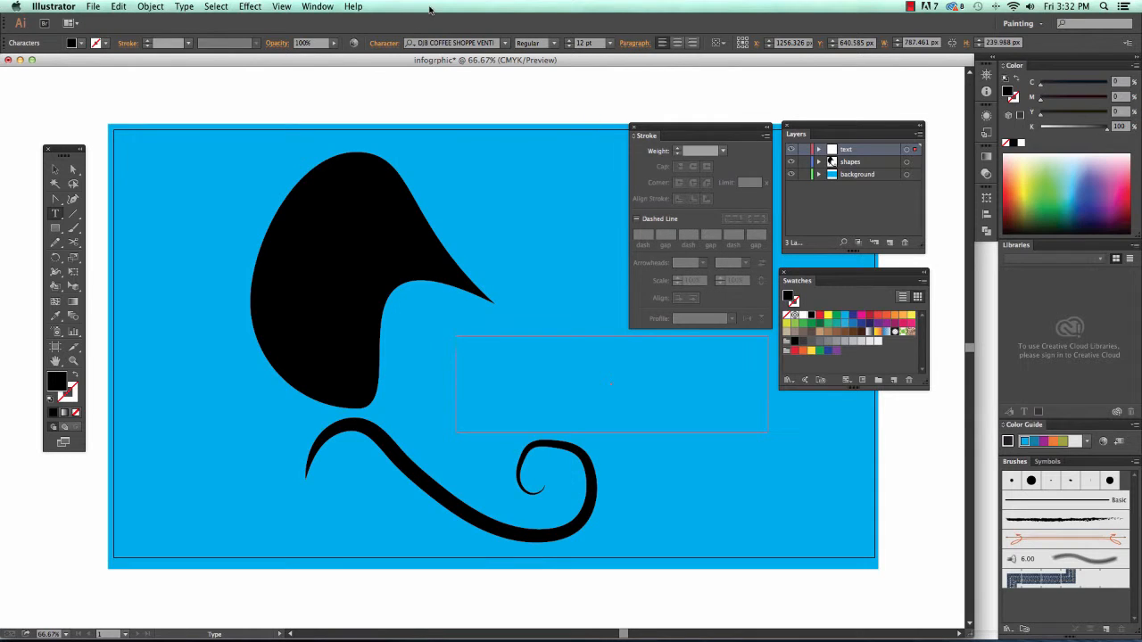
left_click(611, 43)
left_click(626, 230)
type("TYPE")
- Finish the text entry and move the TYPE frame slightly lower
left_click(54, 168)
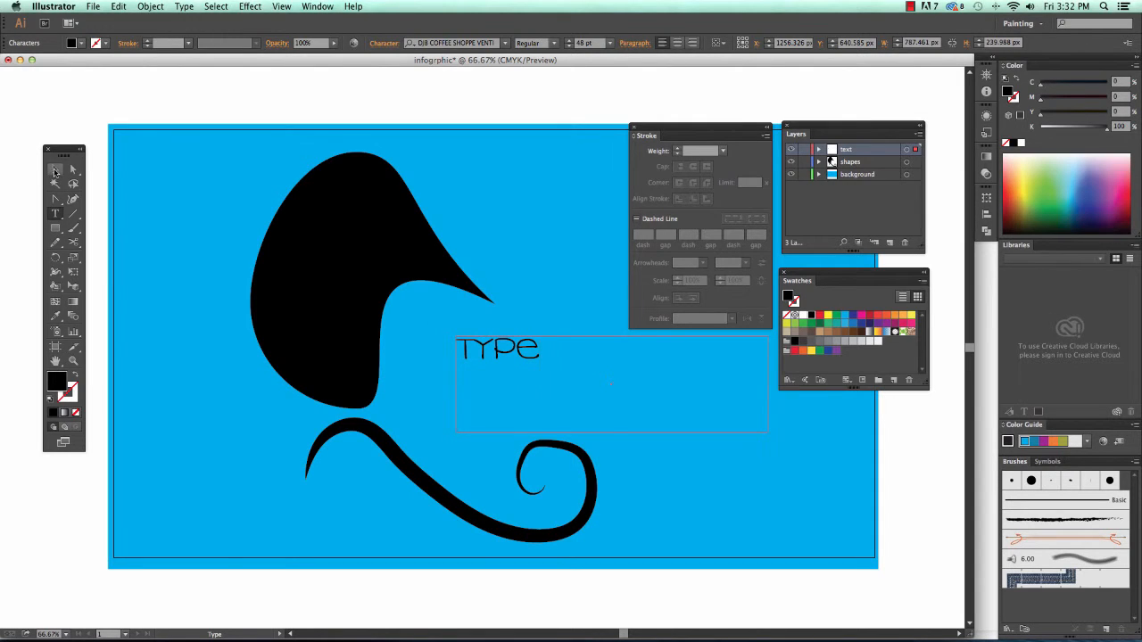
left_click(258, 97)
left_click_drag(532, 361, 533, 385)
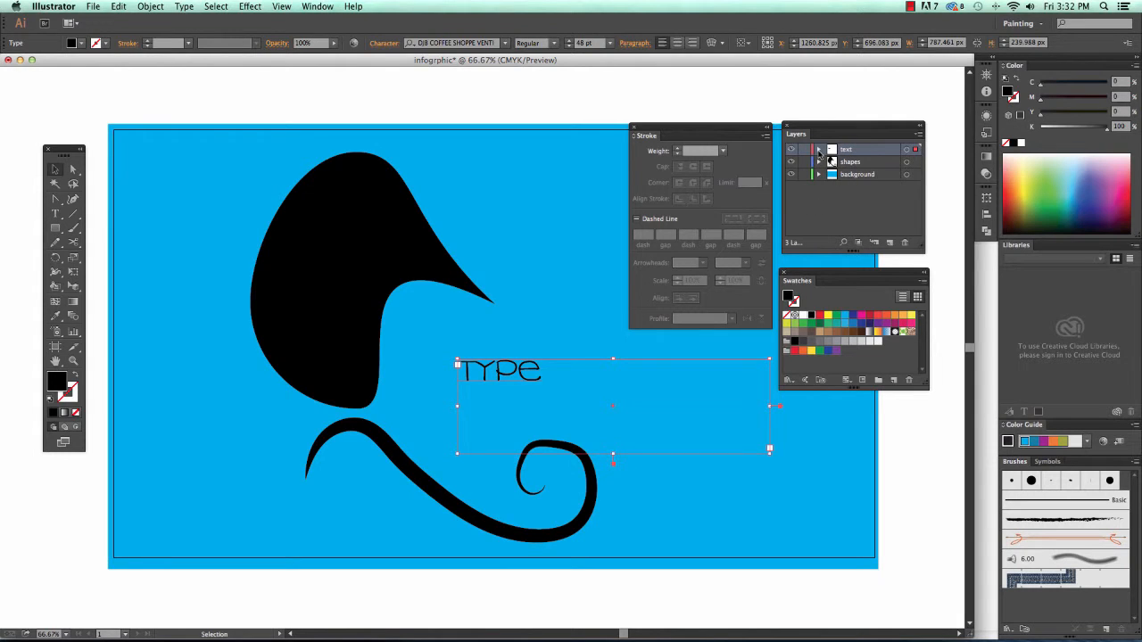
- Inspect the text, shapes and background layers, then move TYPE down just above the swirl
left_click(818, 151)
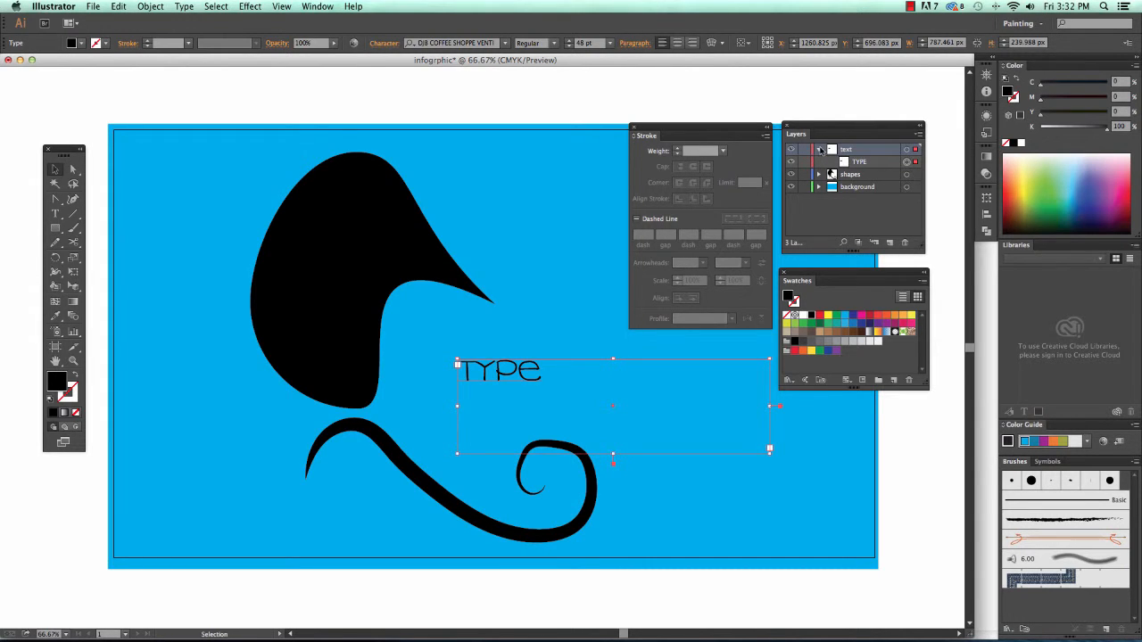
left_click(820, 151)
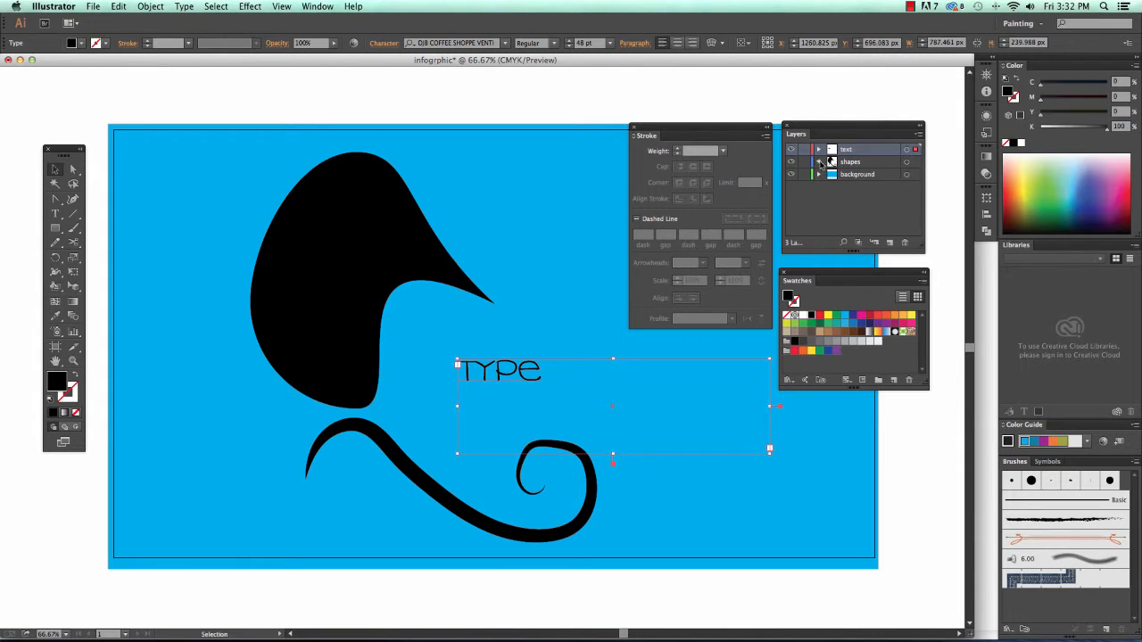
left_click(820, 161)
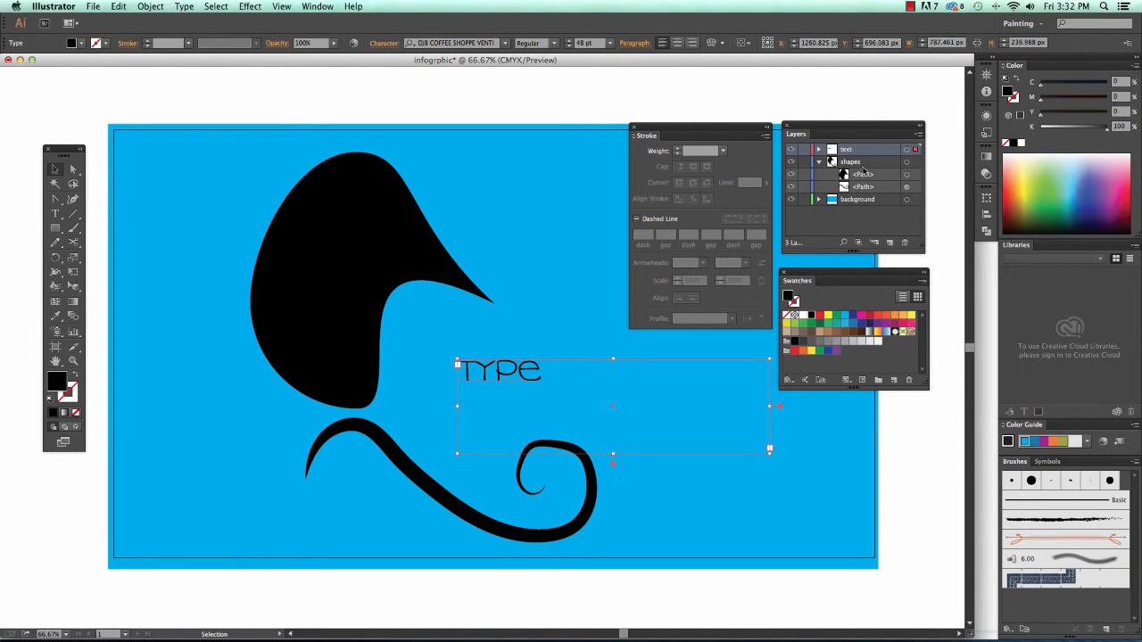
left_click(820, 162)
left_click(819, 174)
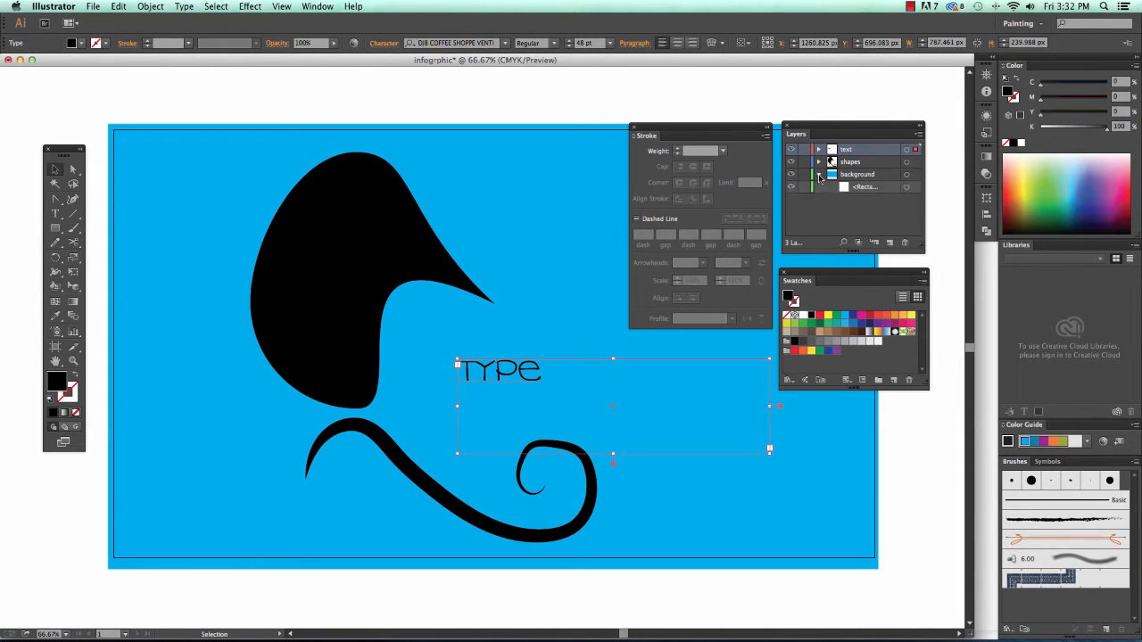
left_click(819, 175)
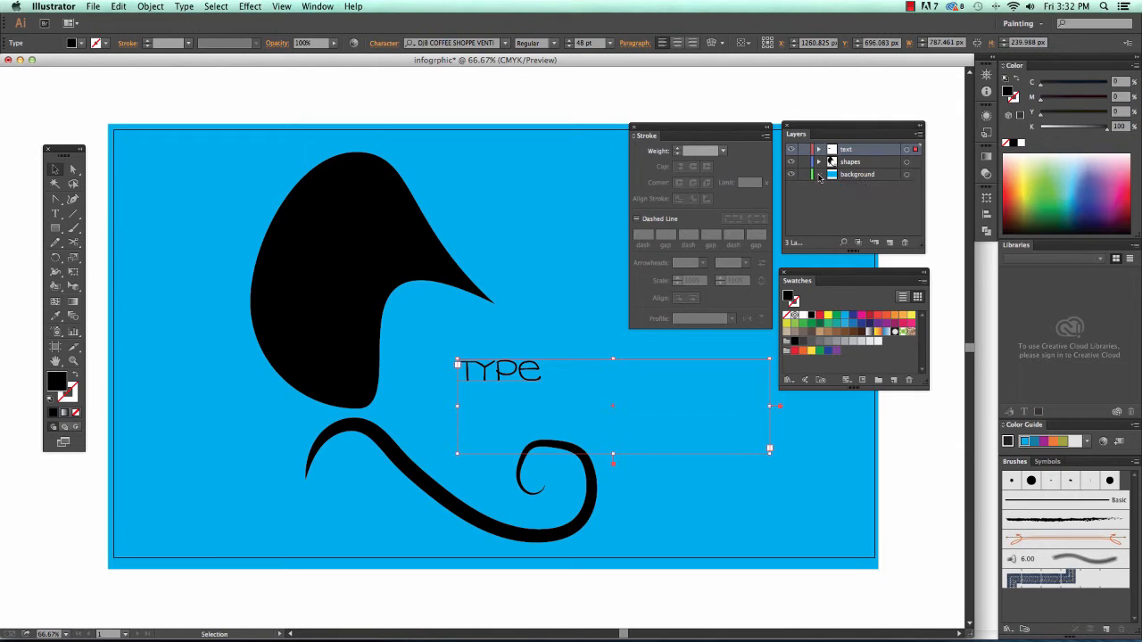
left_click(582, 102)
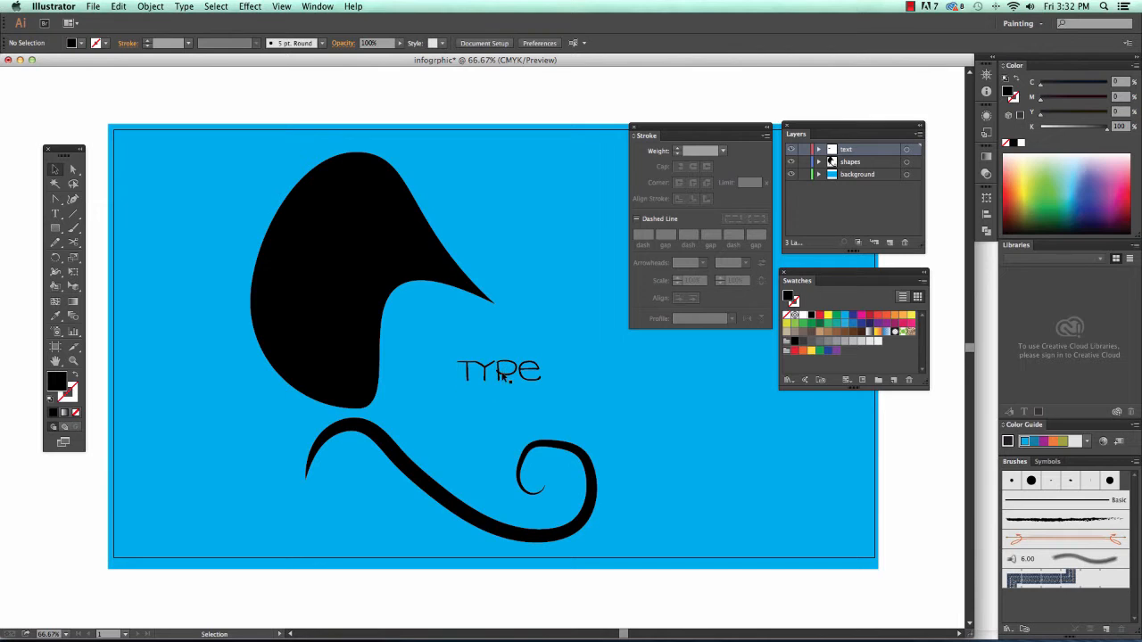
left_click_drag(509, 373, 438, 421)
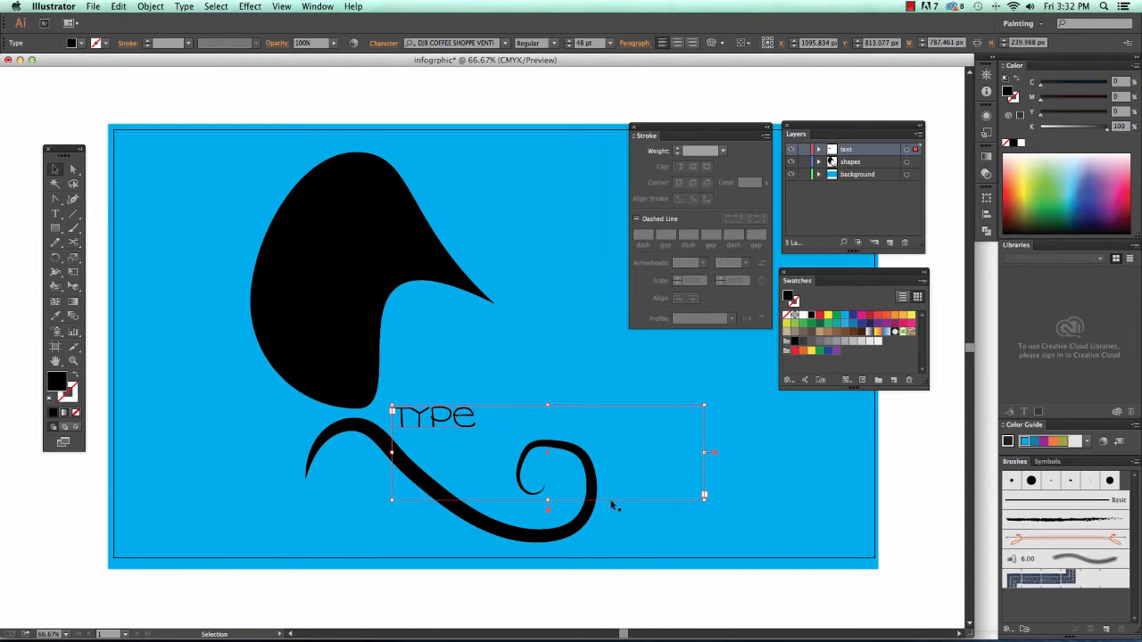
- Select the background rectangle and black head shape together and nudge them up slightly
left_click(591, 481)
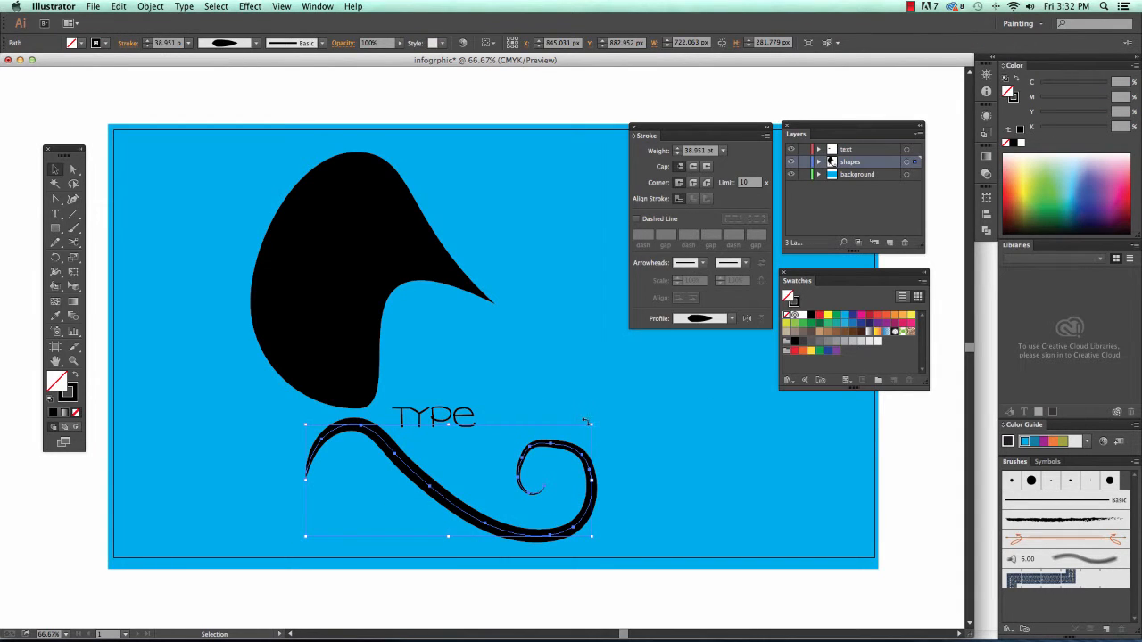
left_click(522, 421)
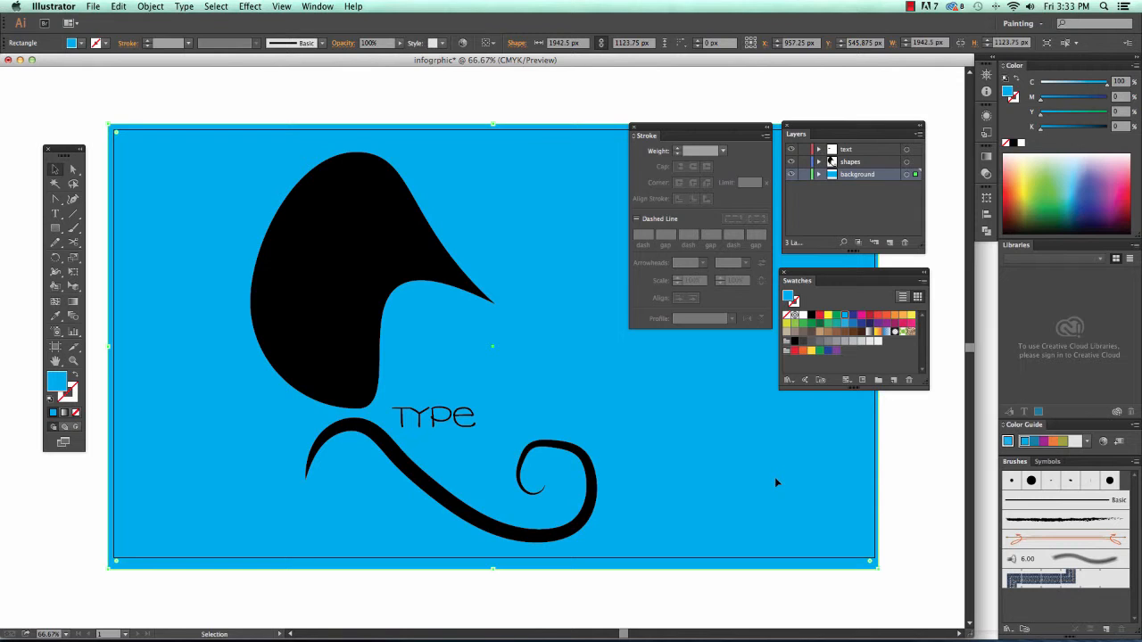
left_click(356, 183)
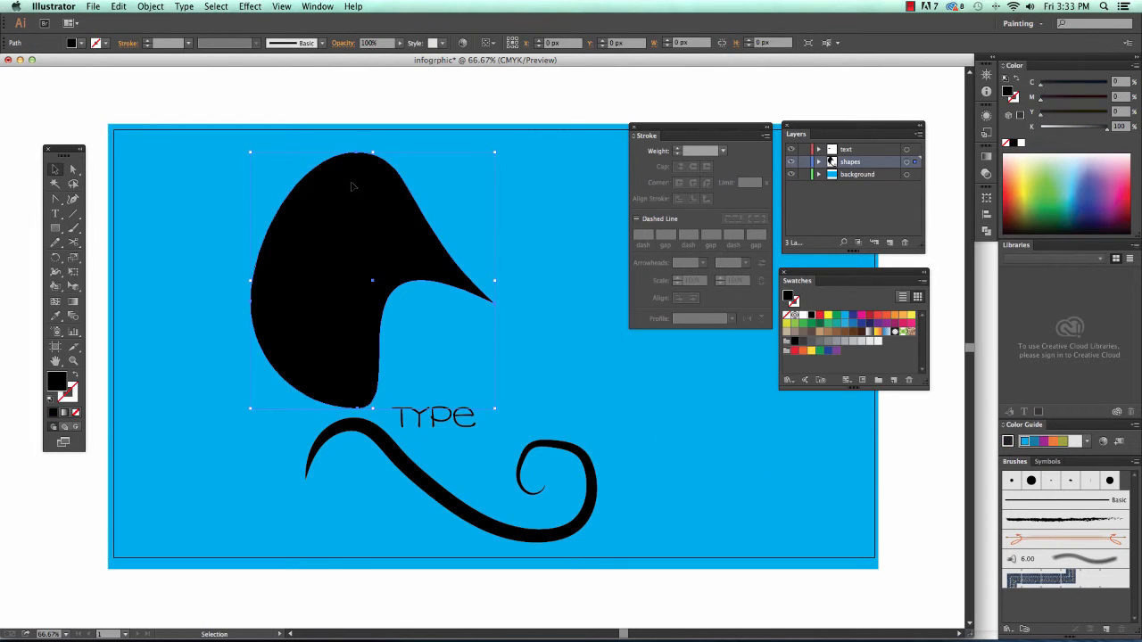
left_click(227, 102)
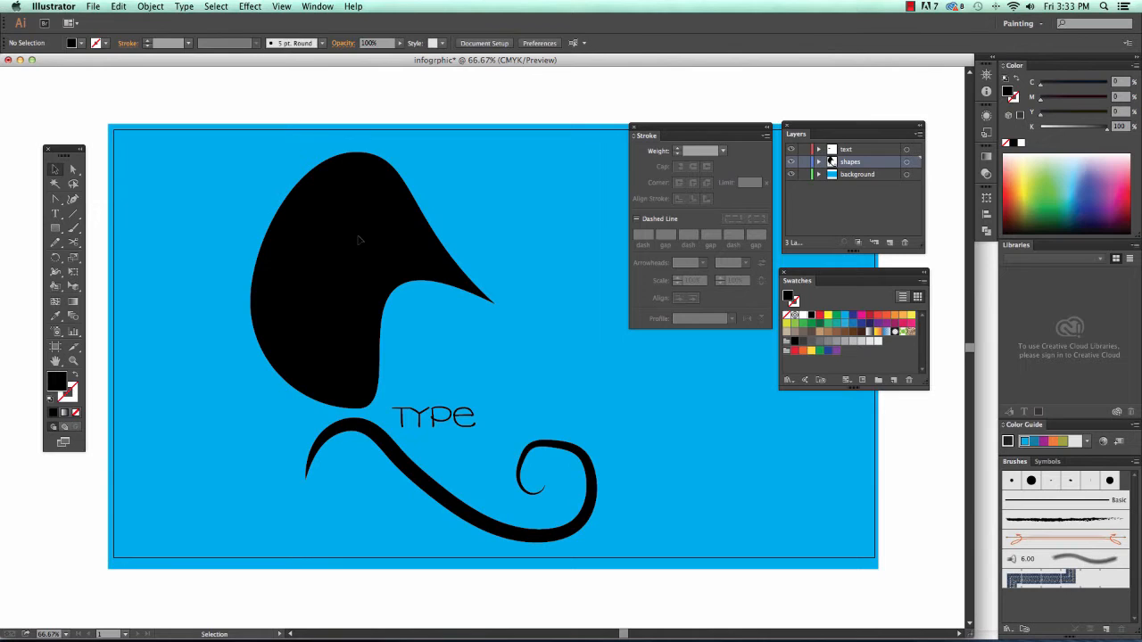
left_click(360, 239)
left_click(307, 107)
left_click_drag(249, 96, 398, 247)
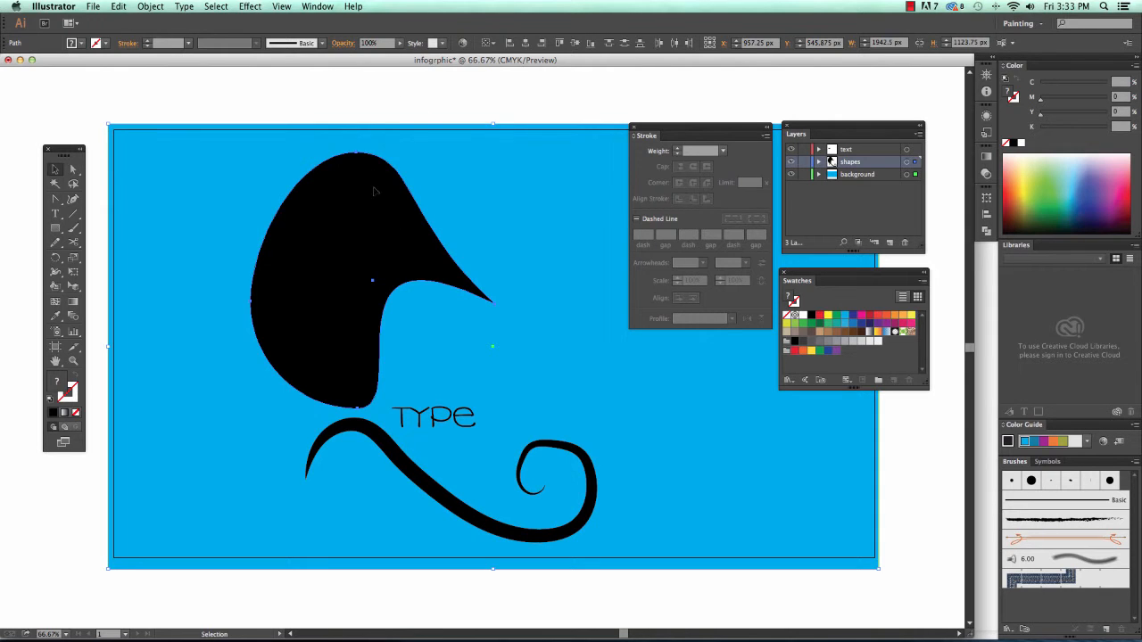
mouse_move(480, 199)
left_mouse_down()
mouse_move(454, 152)
mouse_move(504, 256)
mouse_move(480, 193)
left_mouse_up()
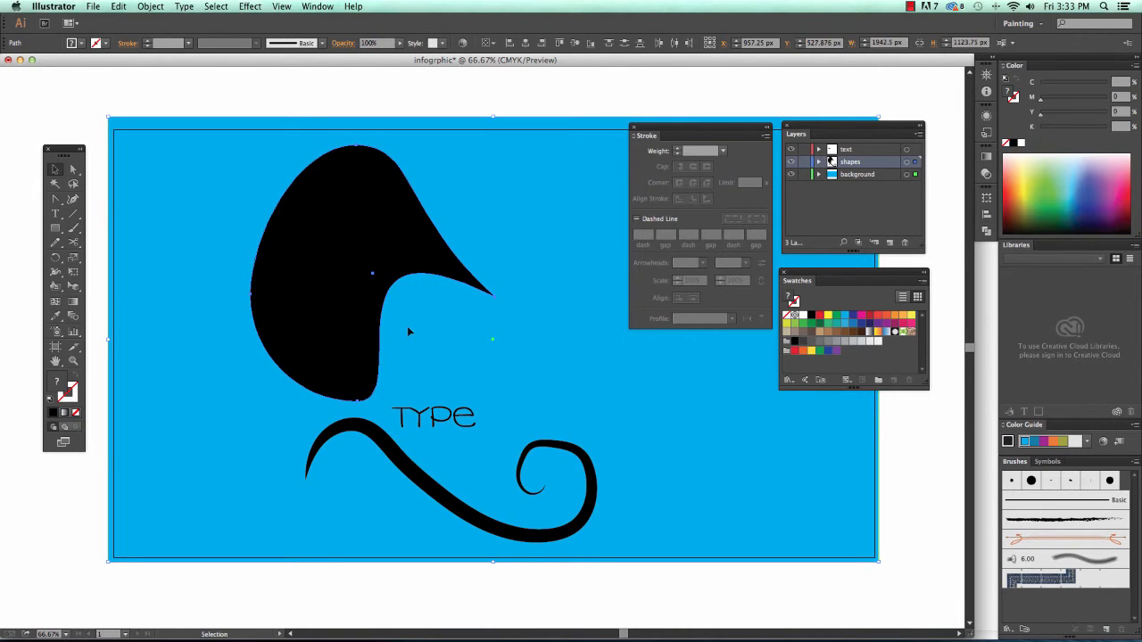
- Lock the background layer and the text layer in the Layers panel
left_click(912, 480)
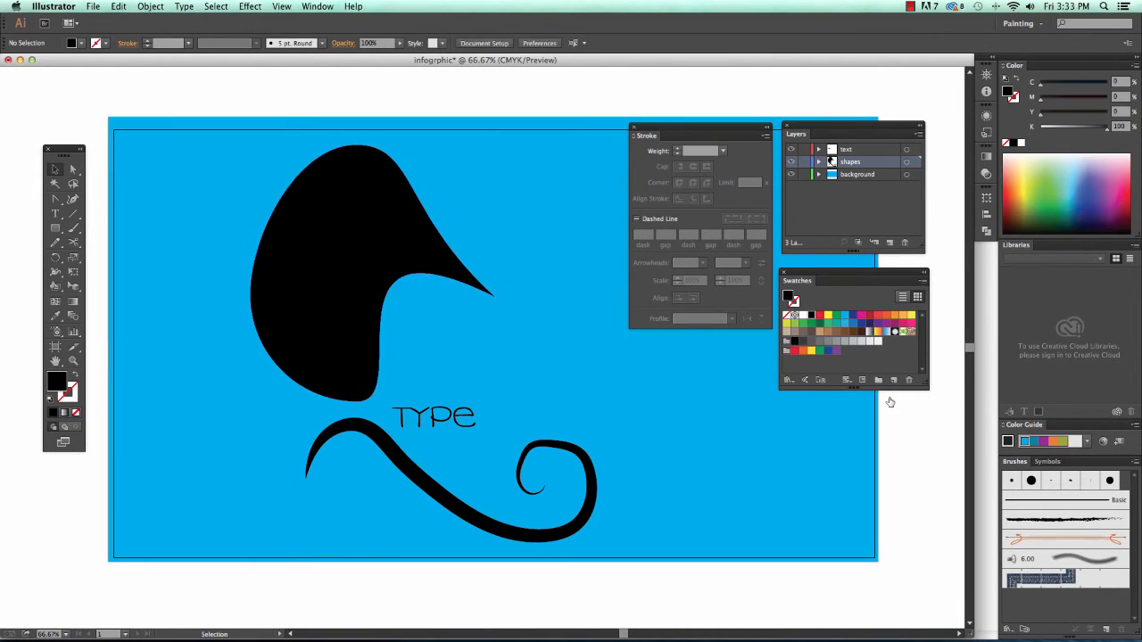
left_click(804, 175)
left_click_drag(520, 220, 598, 440)
left_click(574, 321)
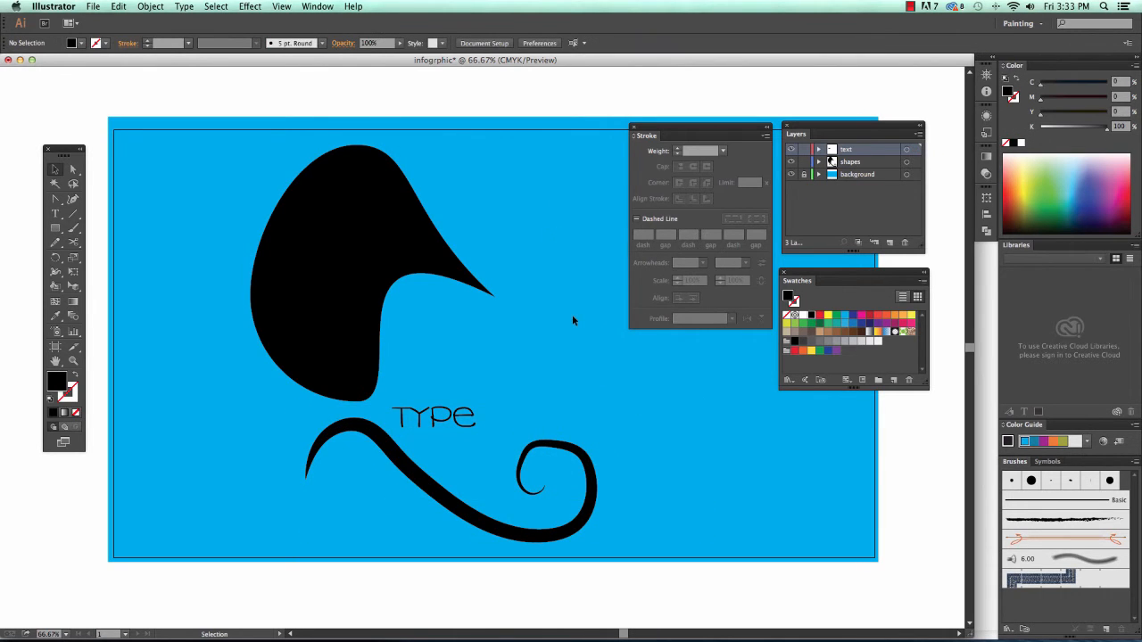
left_click(460, 423)
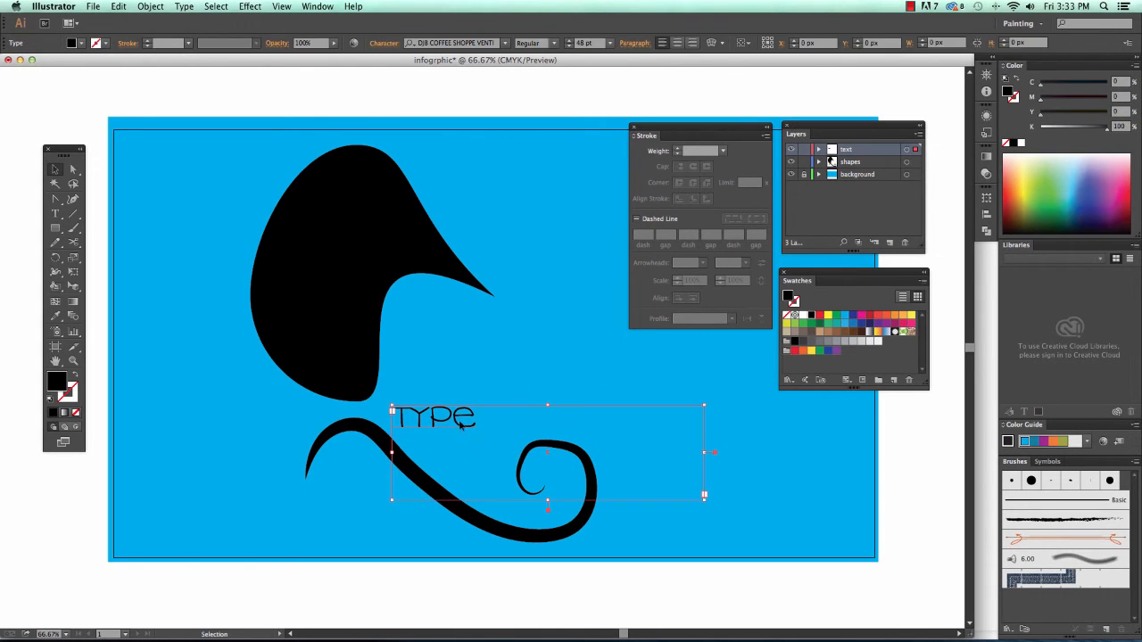
left_click(805, 152)
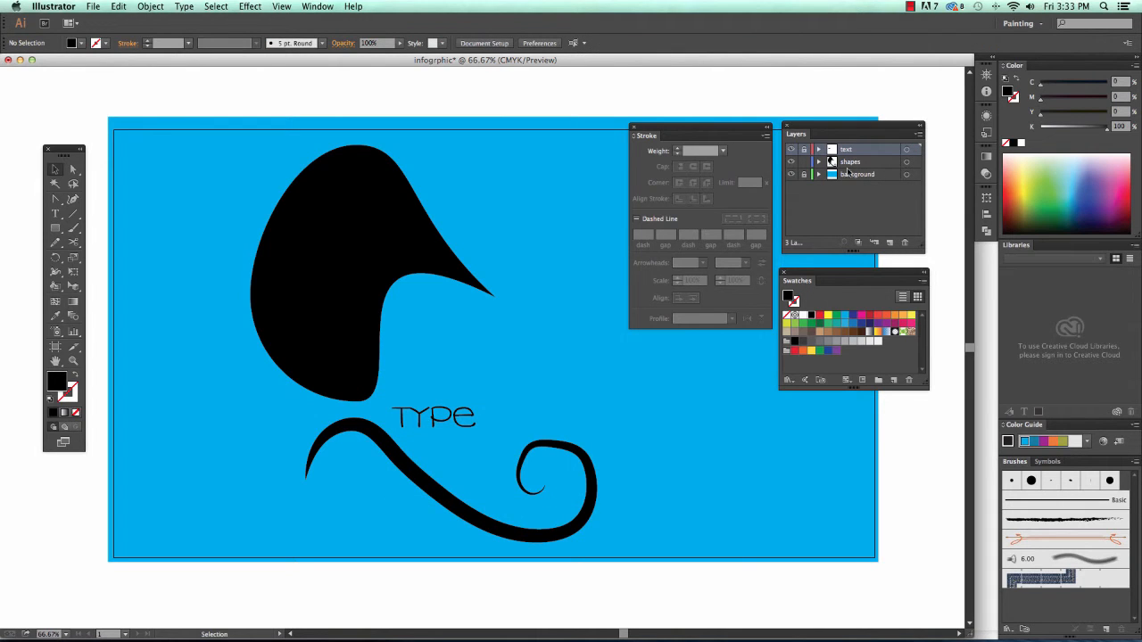
- Expand the shapes layer, select the swirl path, and check the Object lock options without locking it
left_click(818, 162)
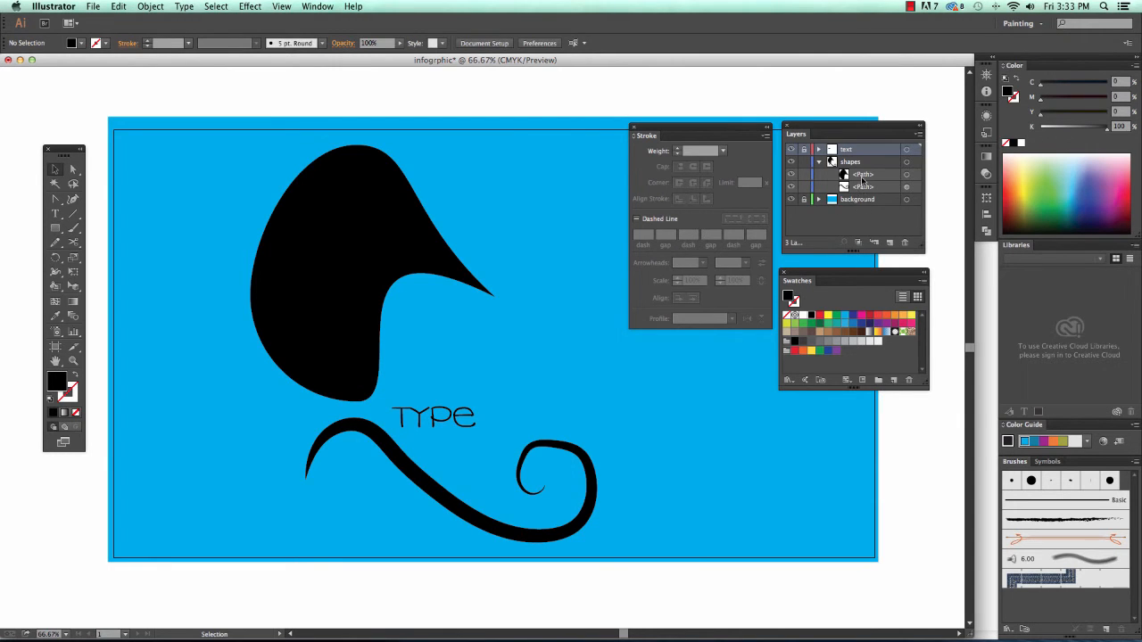
left_click(804, 199)
left_click(591, 497)
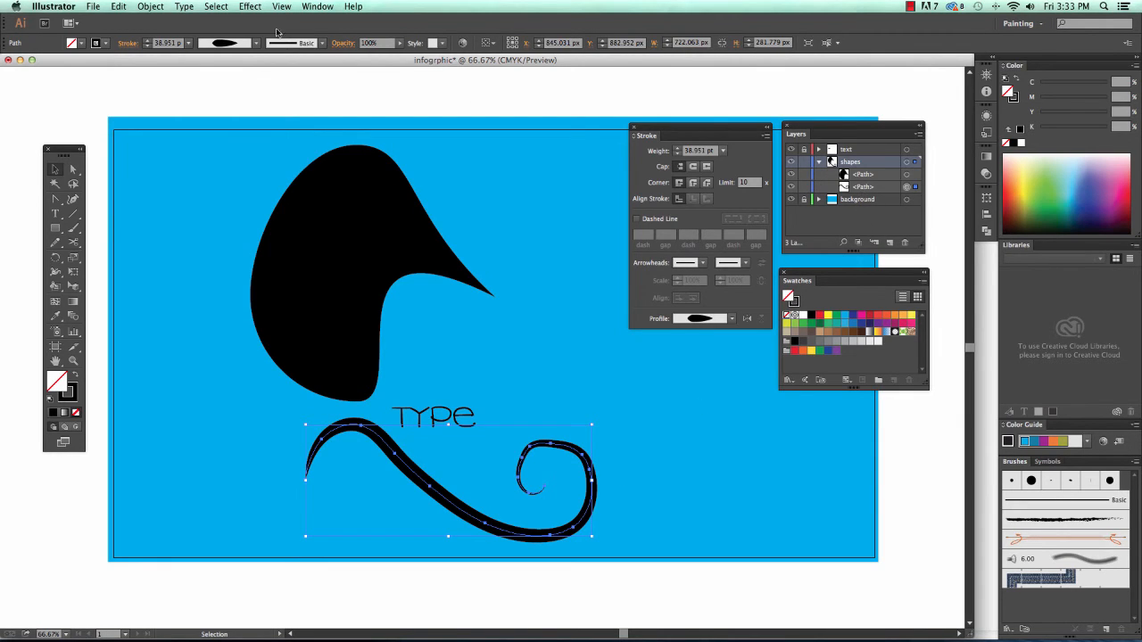
left_click(152, 6)
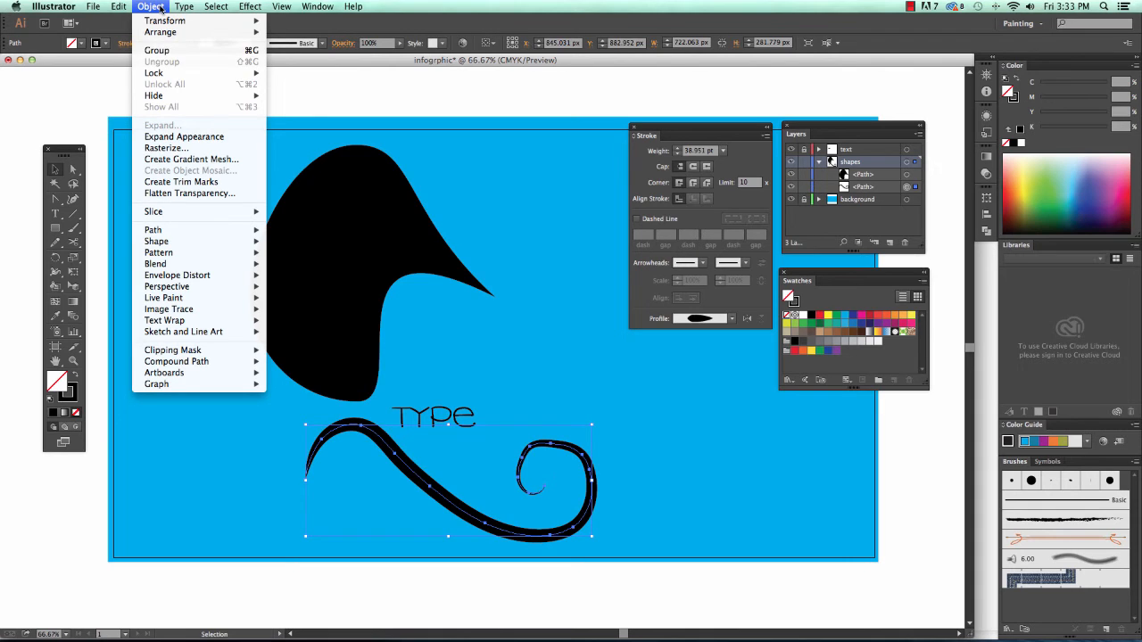
mouse_move(210, 73)
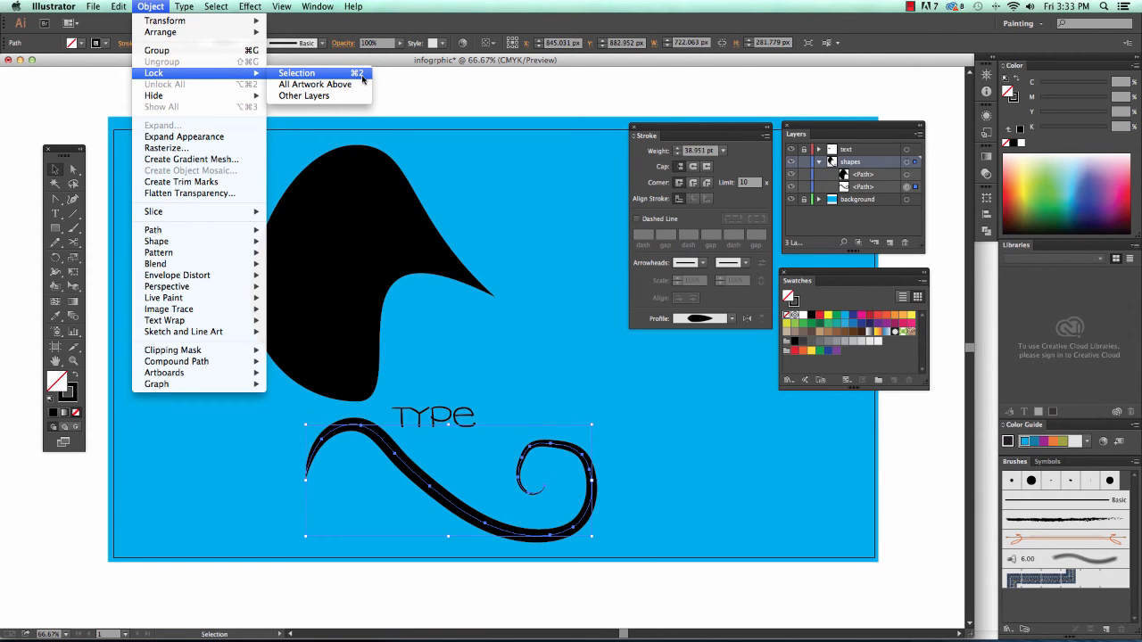
left_click(427, 91)
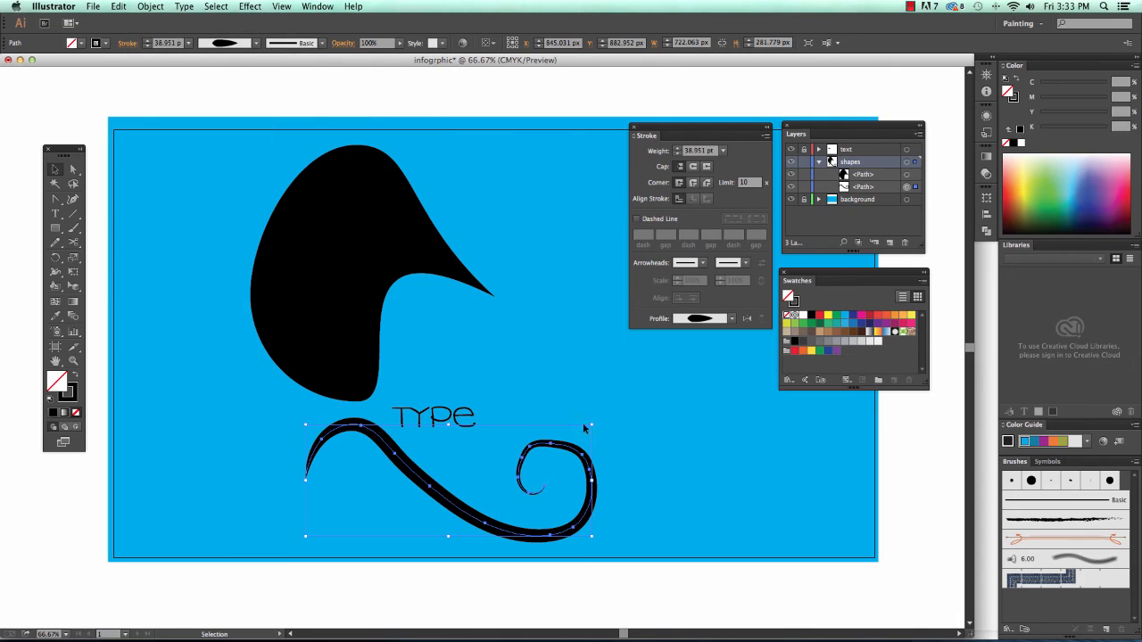